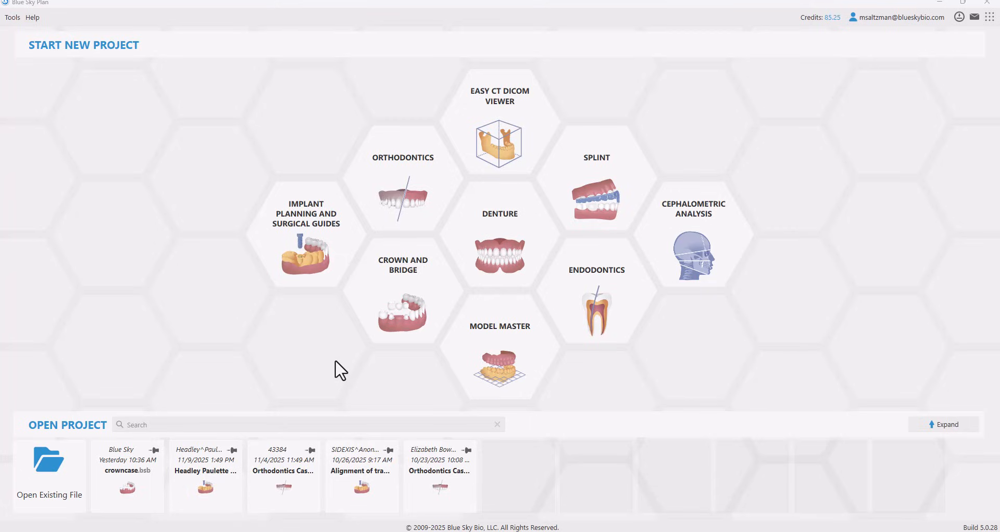
# Step: Start a Crown on Ti-base project for the first existing patient, with the lower arch for planning, and proceed to data import
pyautogui.click(390, 324)
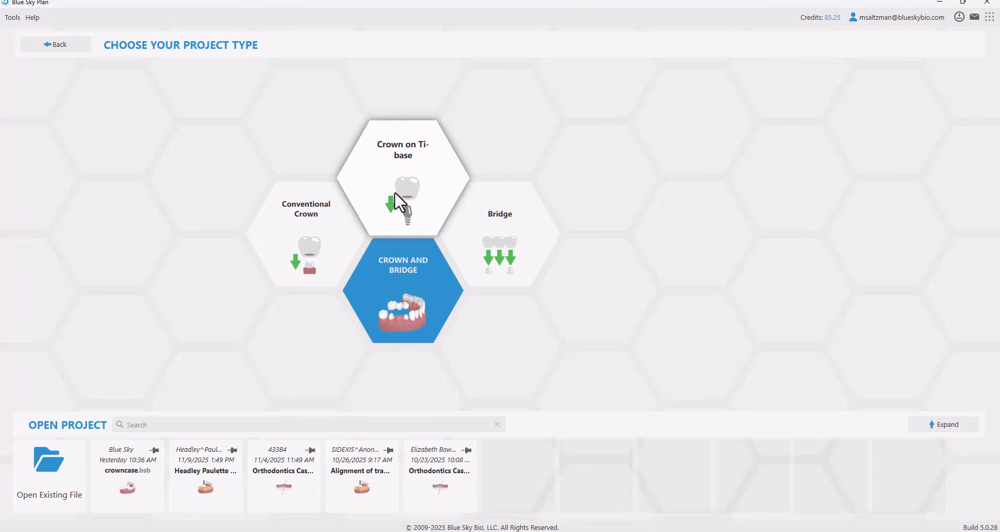
pyautogui.click(394, 191)
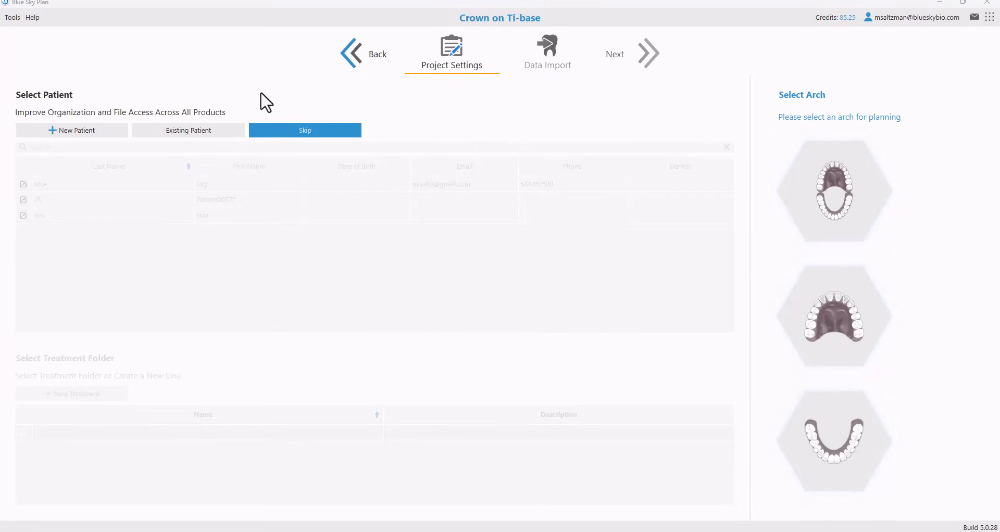
pyautogui.click(211, 133)
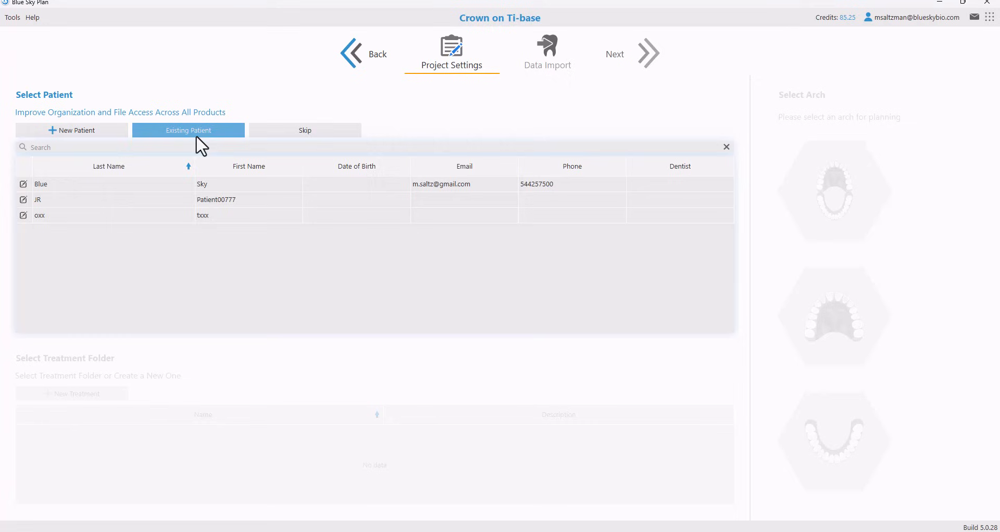
pyautogui.click(98, 186)
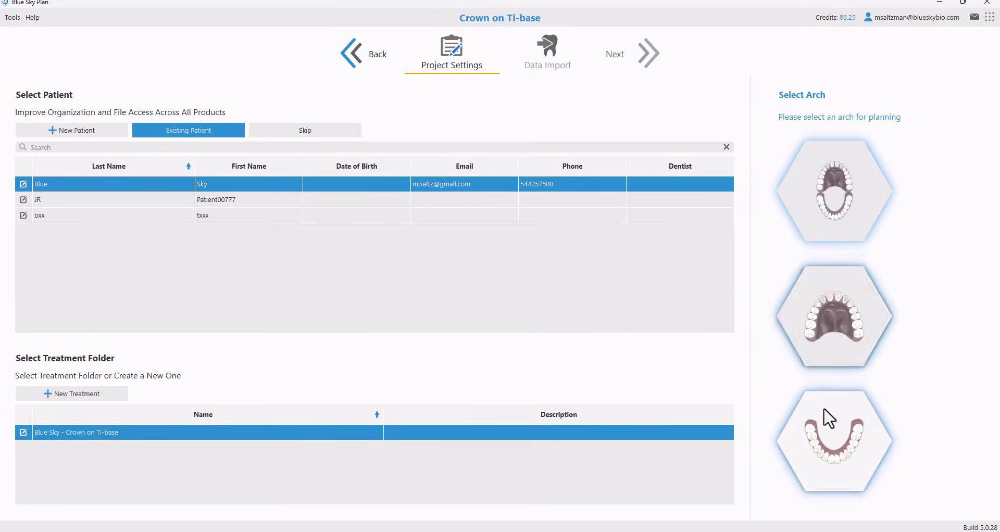
pyautogui.click(824, 428)
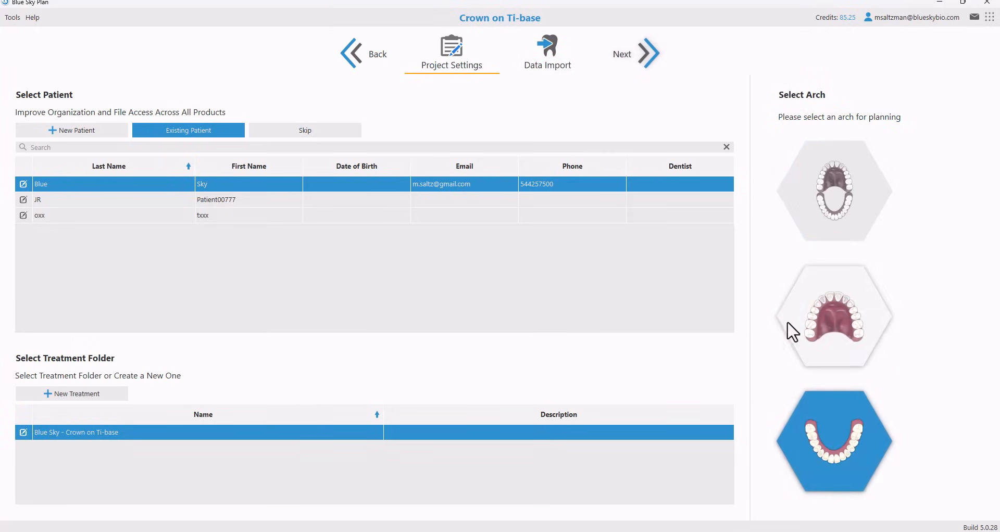
pyautogui.click(651, 67)
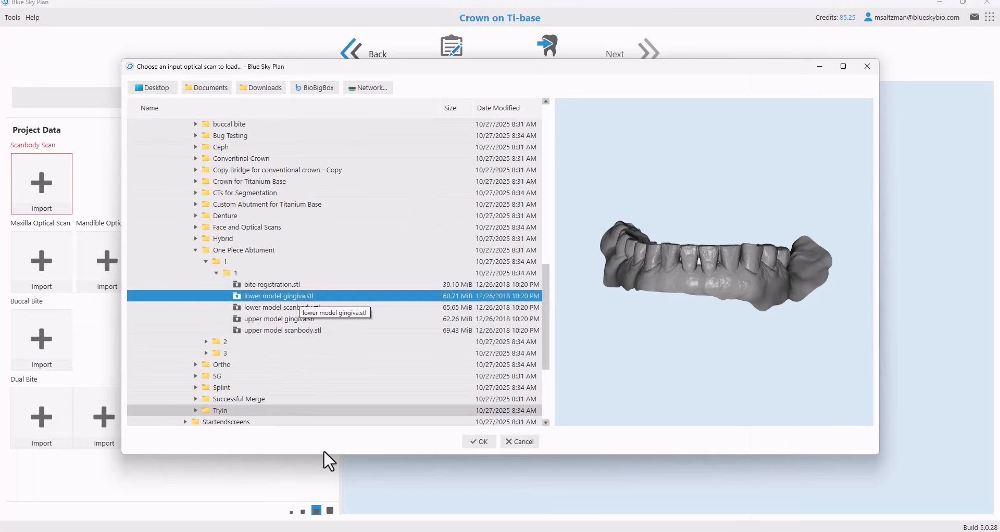
# Step: Import the optical scans lower model gingiva.stl, lower model scanbody.stl and upper model gingiva.stl
pyautogui.keyDown('shift'); pyautogui.click(298, 306); pyautogui.keyUp('shift')
pyautogui.keyDown('shift'); pyautogui.click(299, 318); pyautogui.keyUp('shift')
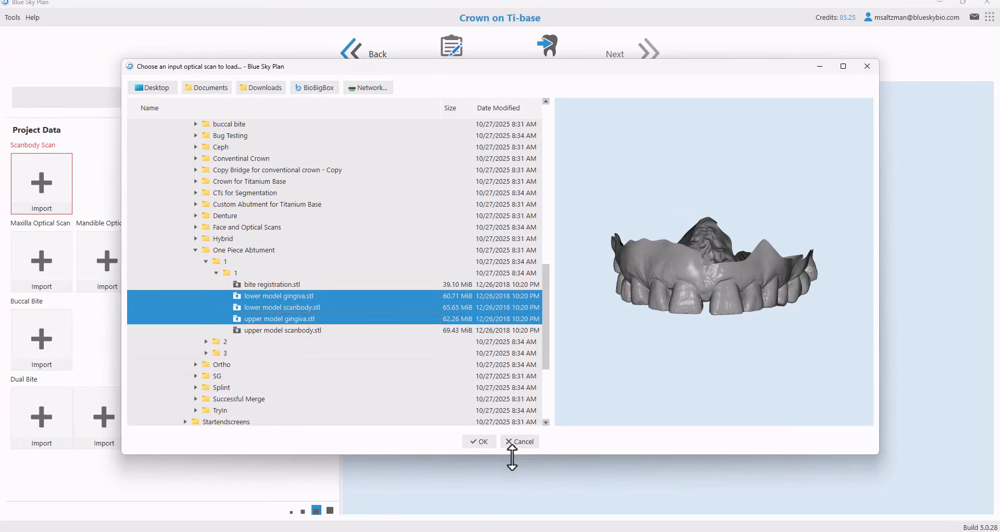
pyautogui.click(479, 443)
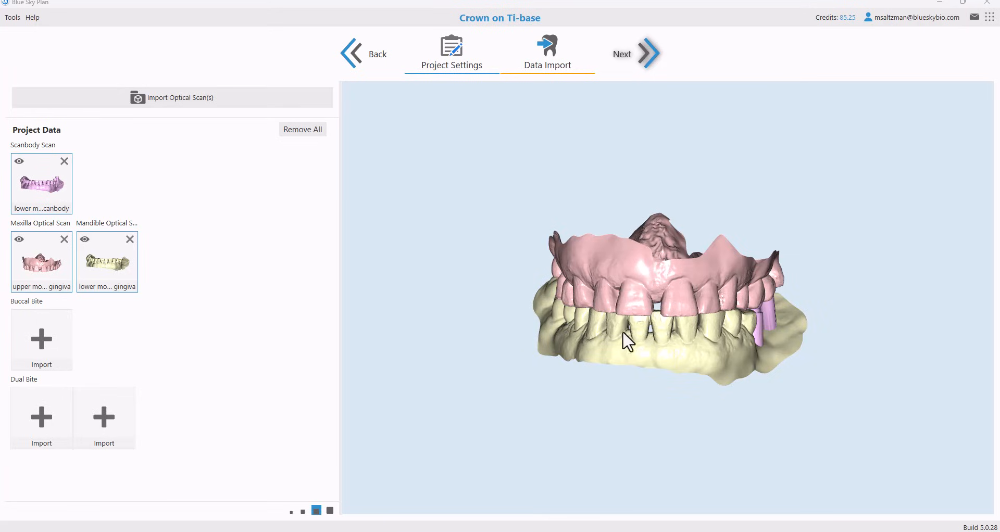
# Step: Examine the imported scans from the side, switching the mandible and maxilla optical scans off and on
pyautogui.moveTo(623, 334); pyautogui.dragTo(443, 313)
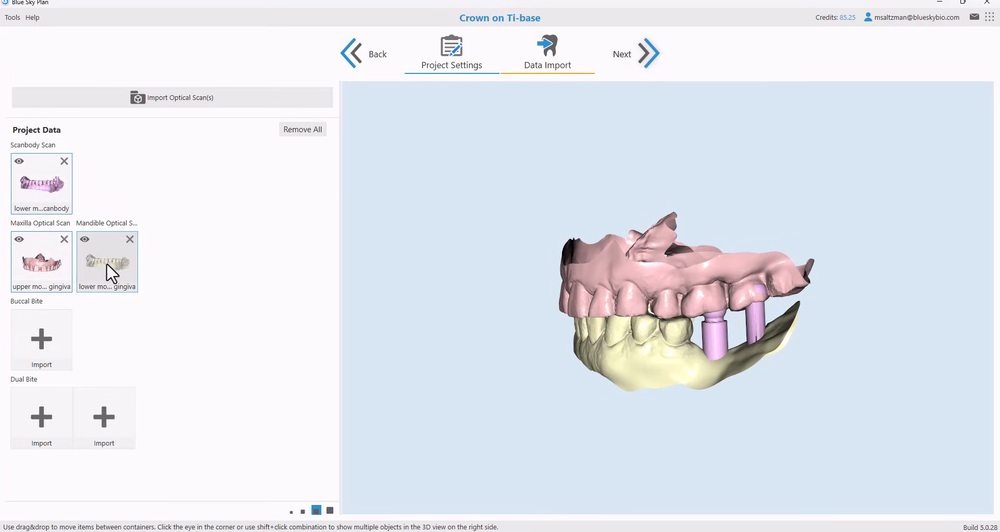
pyautogui.click(85, 240)
pyautogui.click(85, 240)
pyautogui.click(17, 240)
pyautogui.click(18, 240)
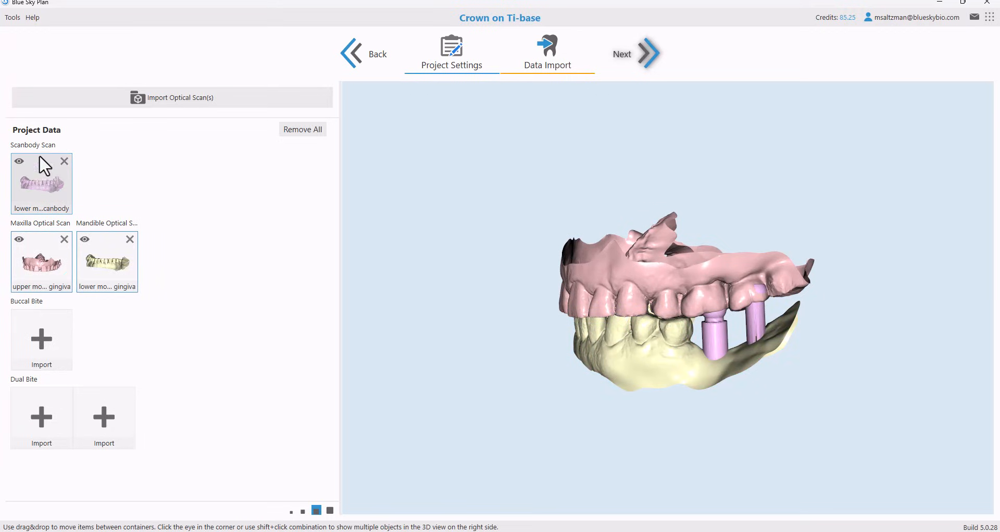
# Step: Move the lower scanbody scan to the buccal bite slot and return it to the scanbody scan slot
pyautogui.moveTo(39, 156); pyautogui.dragTo(45, 334)
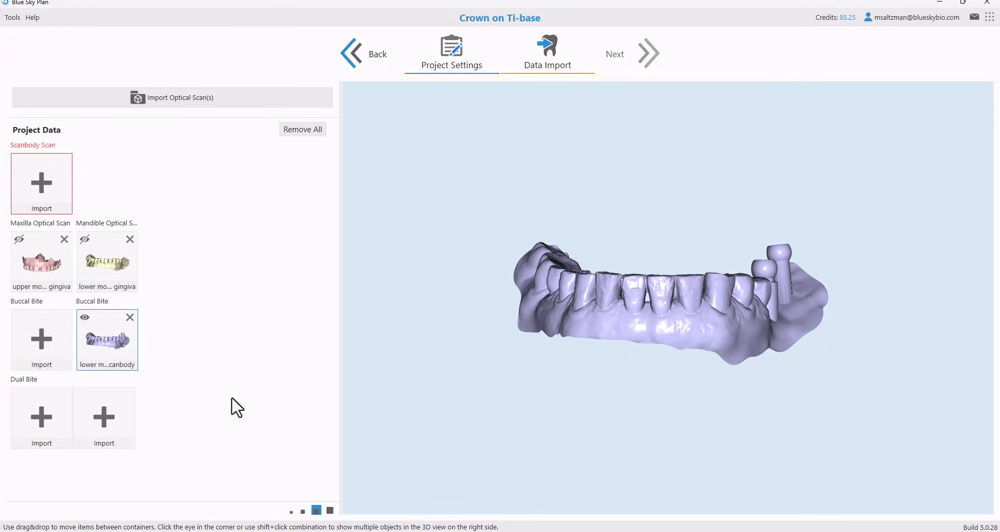
pyautogui.moveTo(122, 342); pyautogui.dragTo(55, 182)
pyautogui.moveTo(736, 283); pyautogui.dragTo(489, 297)
pyautogui.moveTo(670, 342); pyautogui.dragTo(566, 397)
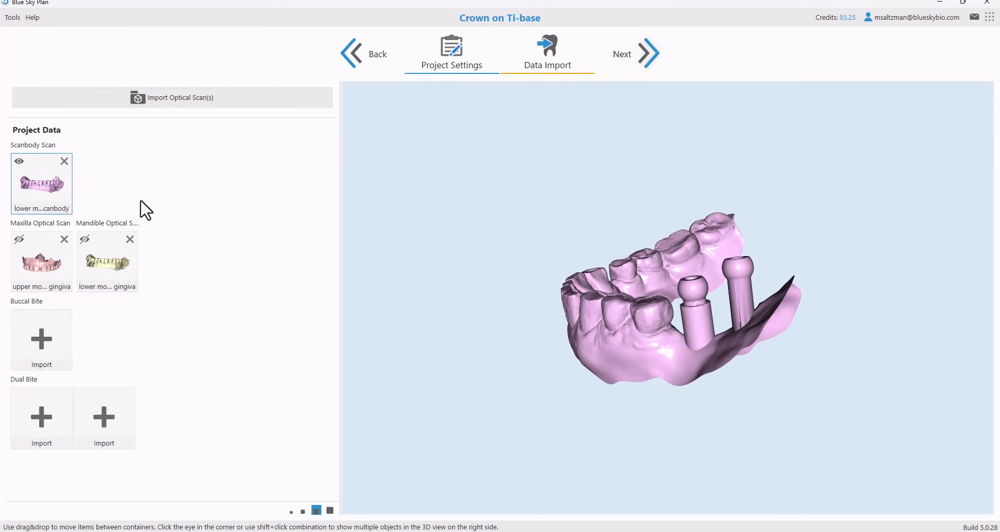
# Step: Check the scanbody scan against the maxilla and mandible scans by toggling their visibility, and view the scan bodies from the side
pyautogui.click(20, 161)
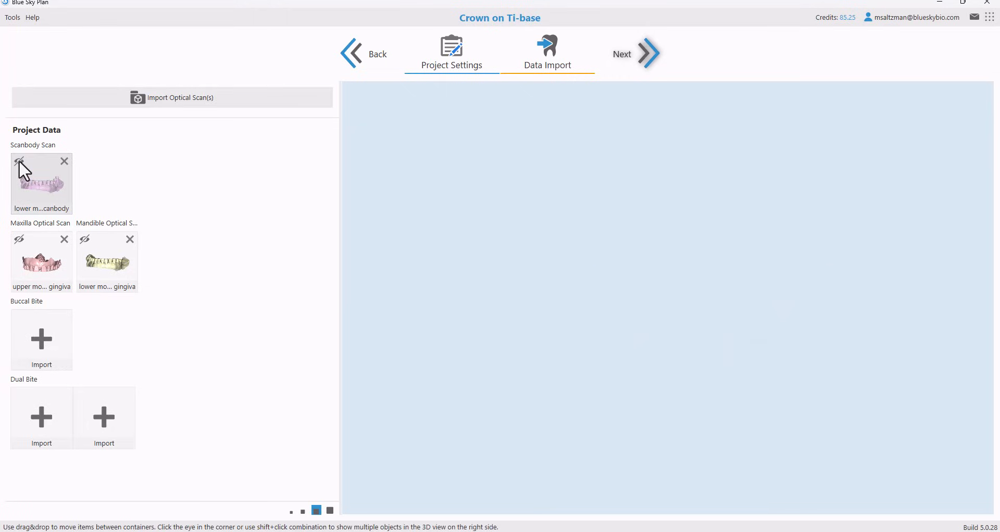
pyautogui.click(19, 161)
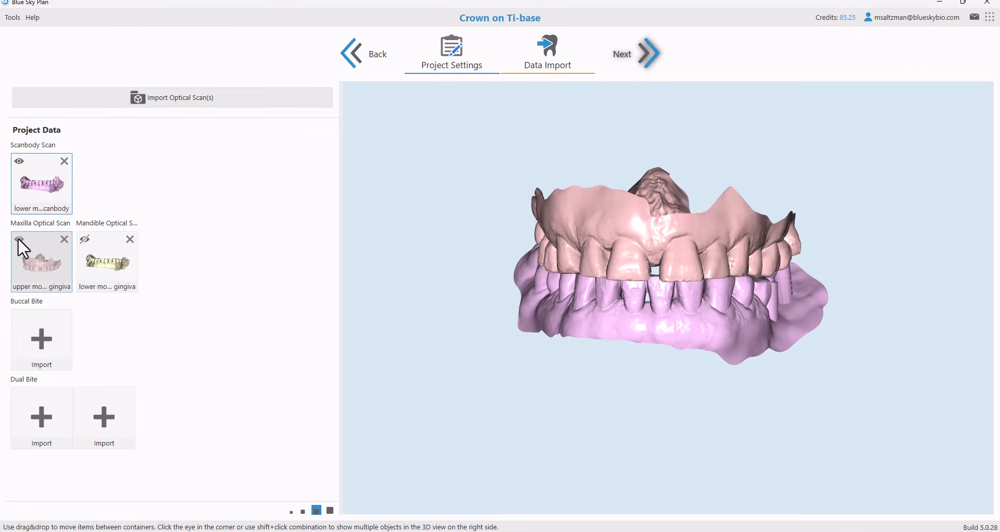
pyautogui.click(83, 239)
pyautogui.click(83, 239)
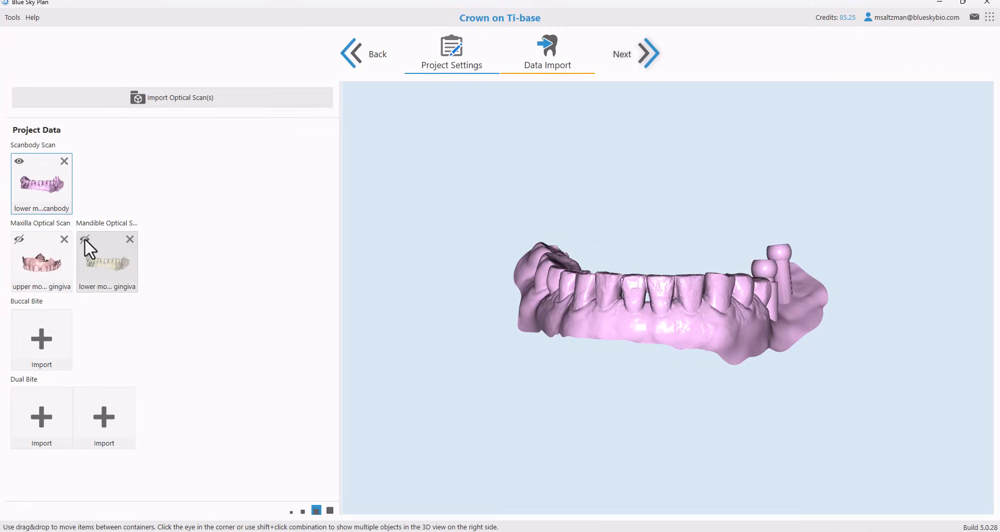
pyautogui.moveTo(554, 283); pyautogui.dragTo(399, 294)
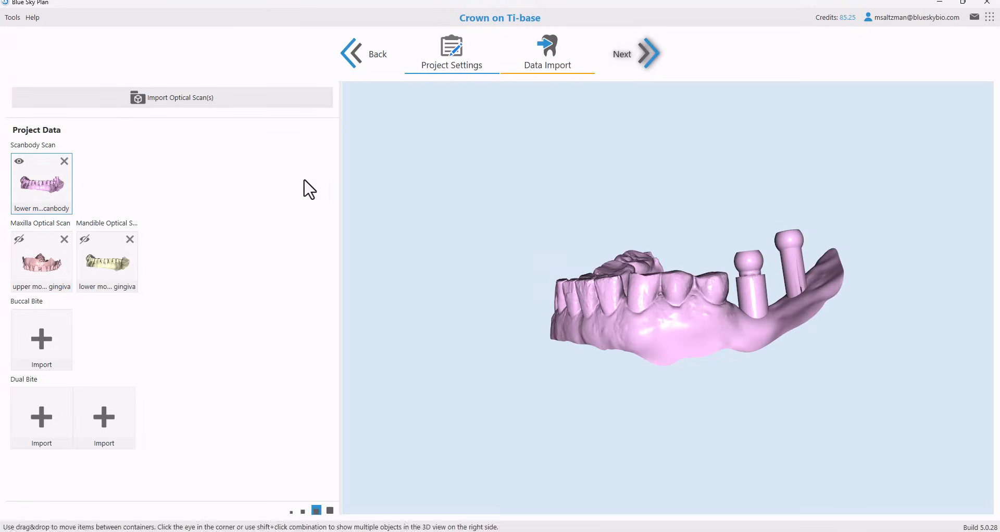
# Step: Proceed to model alignment and choose the lower model gingiva as a dentate mandible to align to the occlusal plane
pyautogui.click(650, 57)
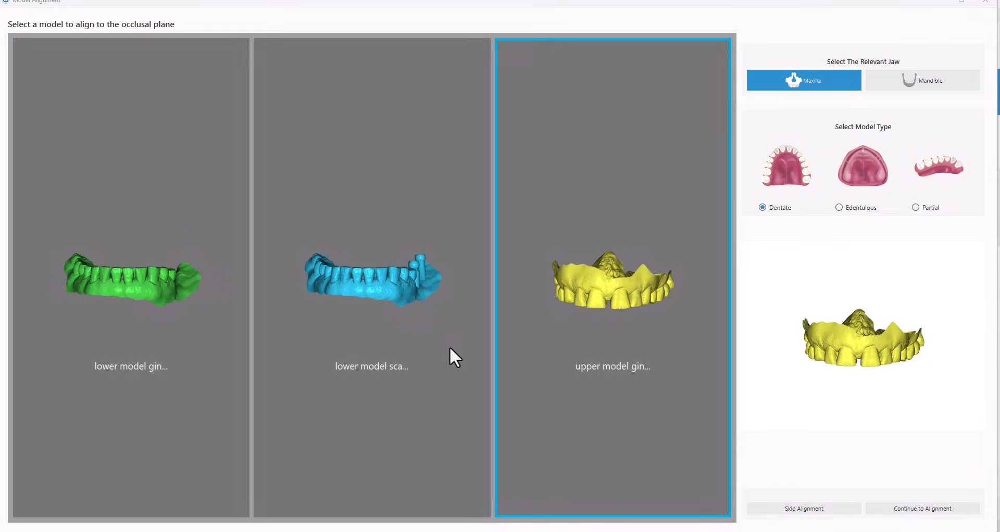
pyautogui.click(448, 355)
pyautogui.click(218, 354)
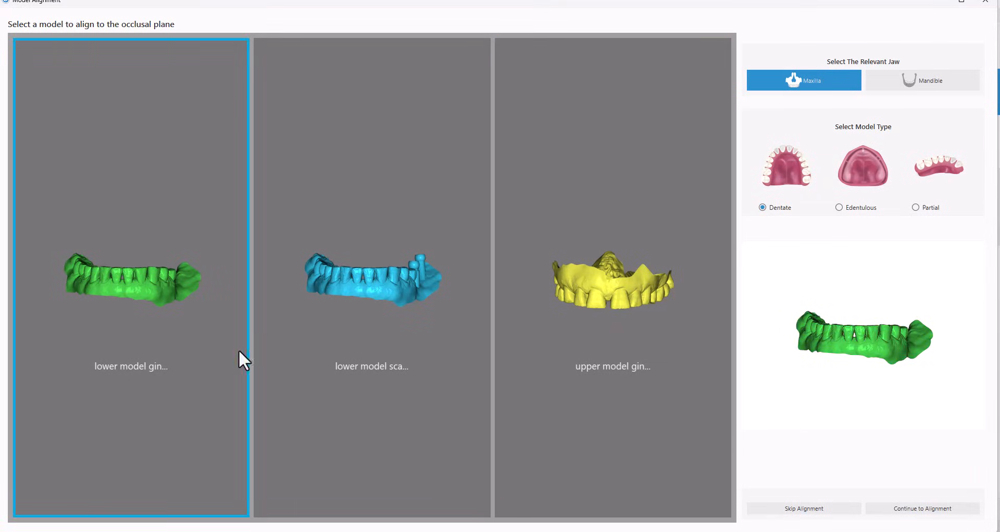
pyautogui.click(331, 348)
pyautogui.click(531, 347)
pyautogui.click(405, 355)
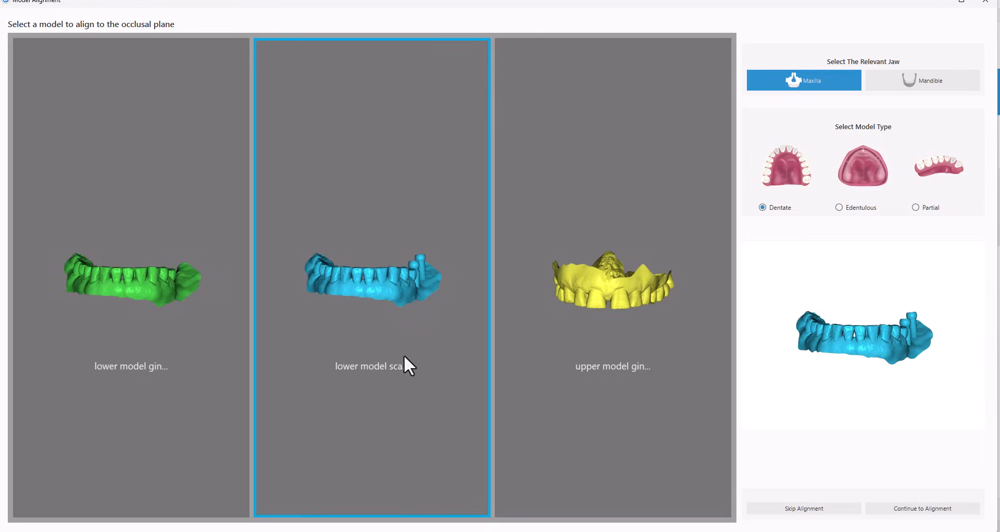
pyautogui.click(211, 344)
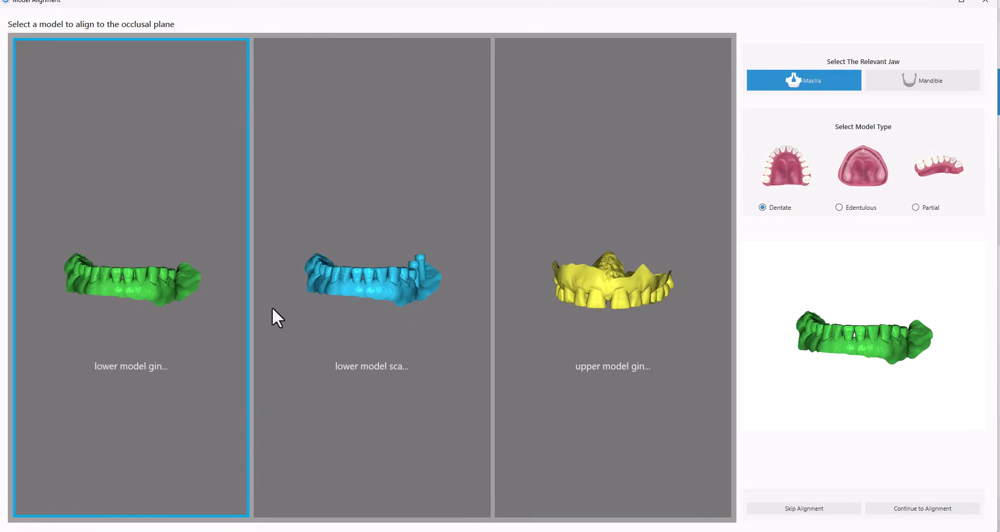
pyautogui.click(928, 86)
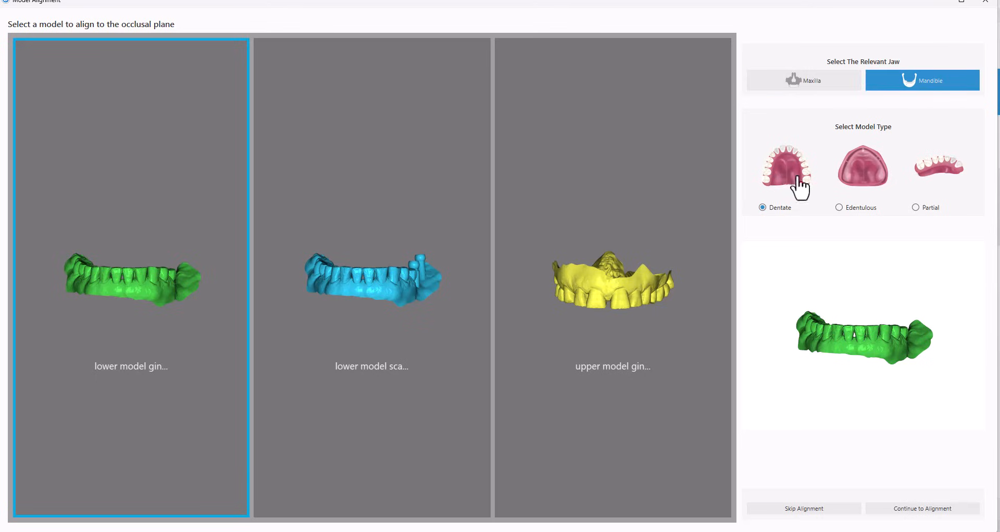
pyautogui.moveTo(859, 343); pyautogui.dragTo(804, 380)
pyautogui.click(934, 512)
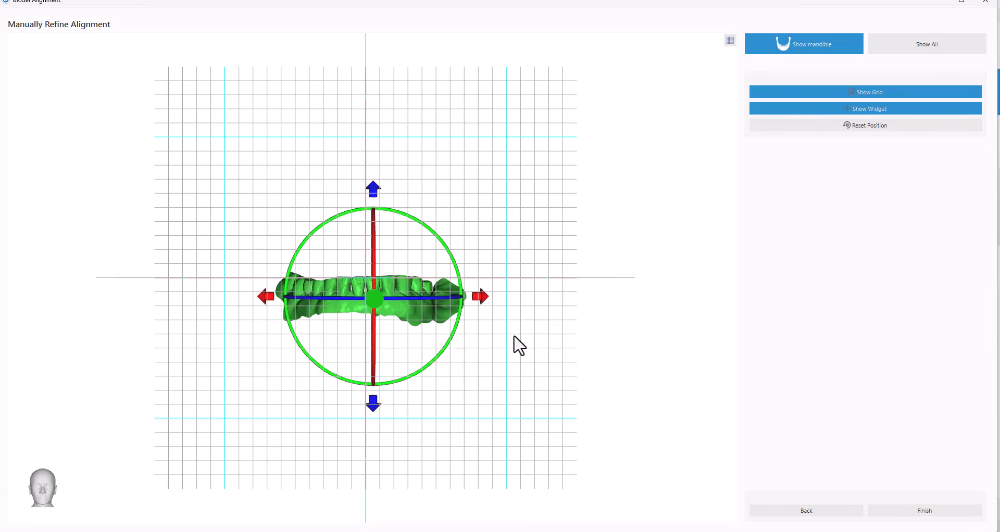
# Step: Examine the mandible's alignment to the occlusal plane grid, both alone and together with all the other models
pyautogui.moveTo(587, 237); pyautogui.dragTo(620, 234)
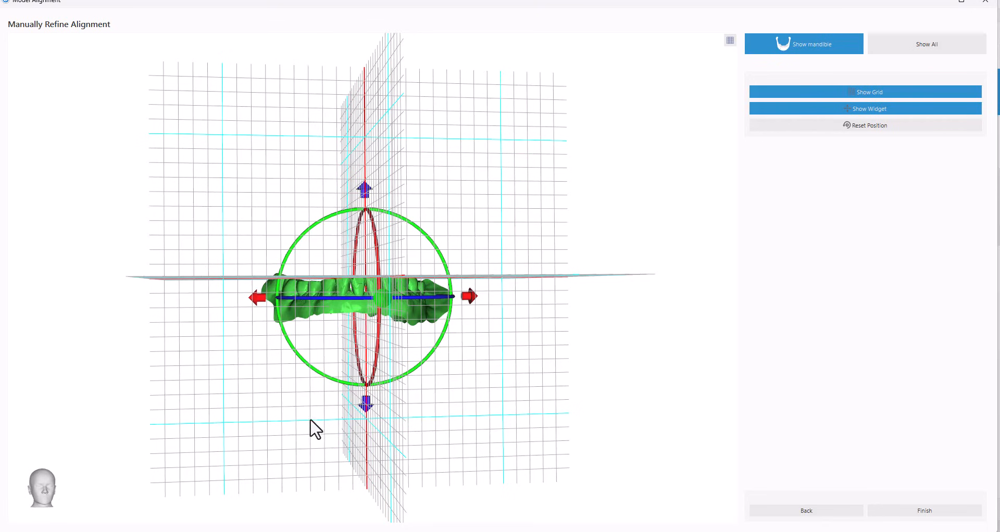
pyautogui.moveTo(313, 426); pyautogui.dragTo(513, 263)
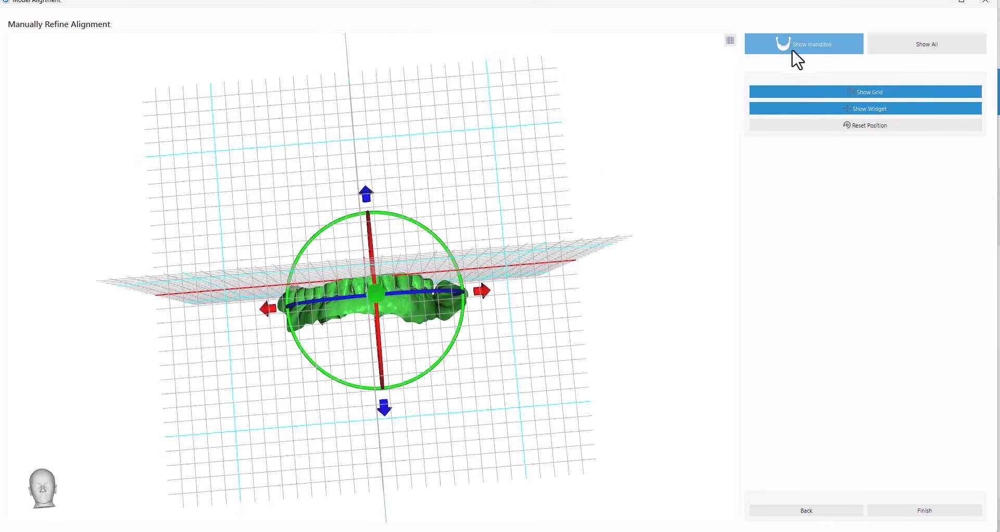
pyautogui.click(801, 46)
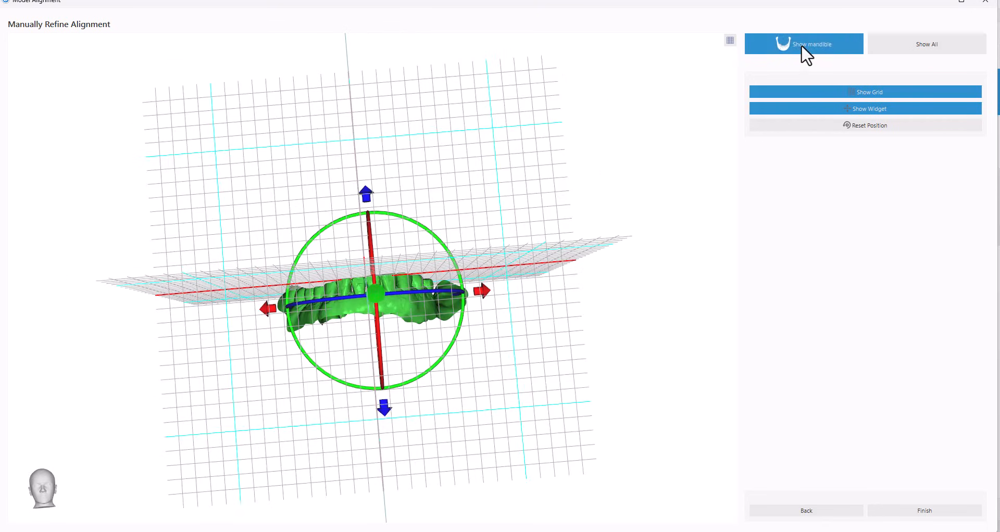
pyautogui.click(903, 49)
pyautogui.moveTo(552, 104); pyautogui.dragTo(505, 172)
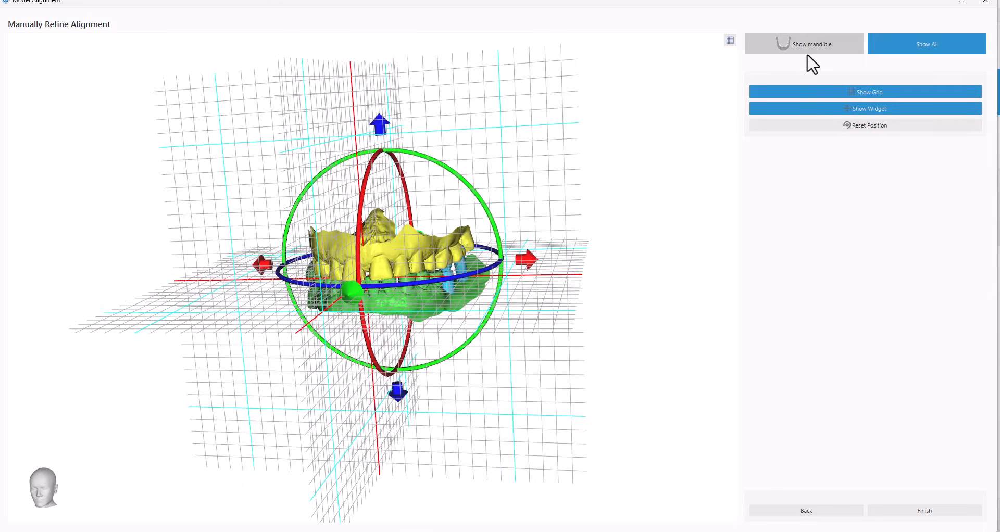
pyautogui.click(809, 47)
pyautogui.moveTo(353, 475); pyautogui.dragTo(297, 461)
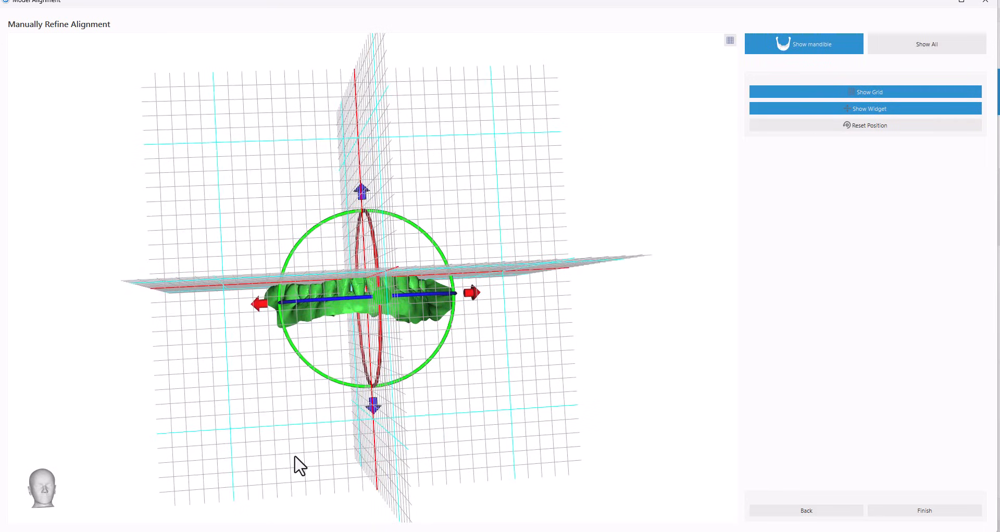
pyautogui.scroll(3, 295, 432)
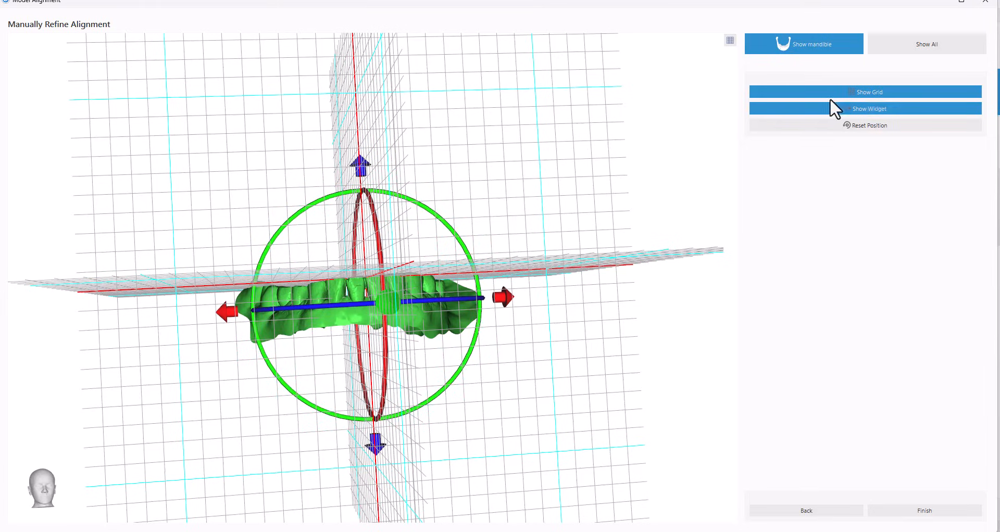
# Step: Toggle the grid and movement widget off and back on, and finish the model alignment
pyautogui.click(872, 90)
pyautogui.click(871, 92)
pyautogui.click(869, 110)
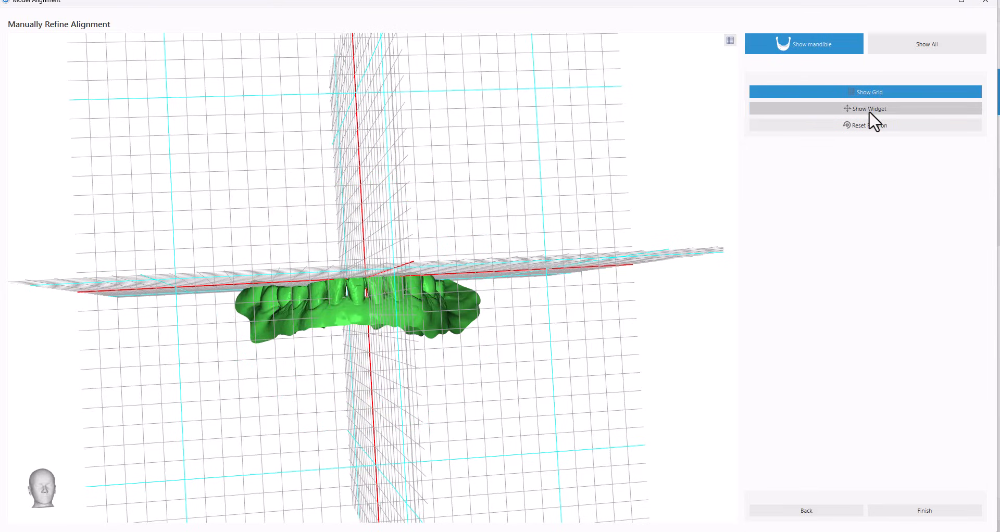
pyautogui.click(868, 109)
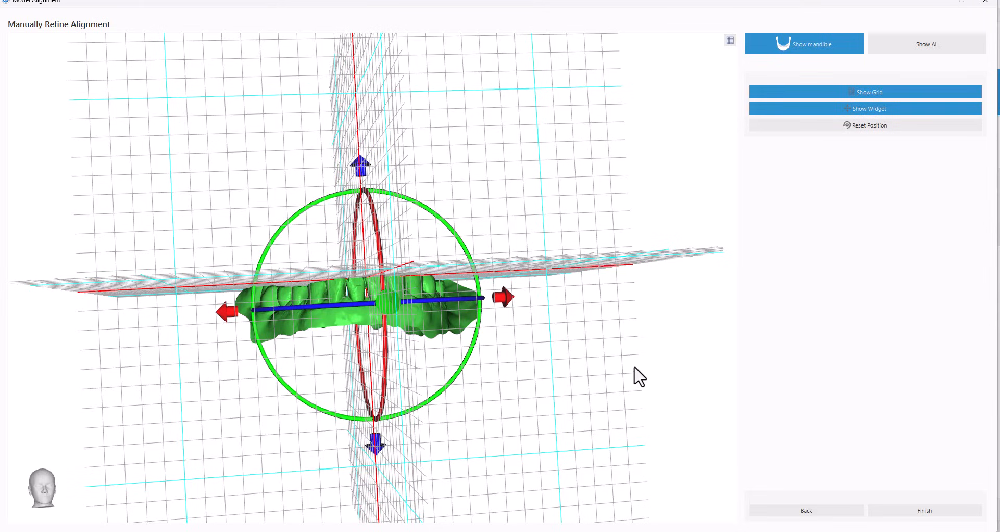
pyautogui.click(906, 510)
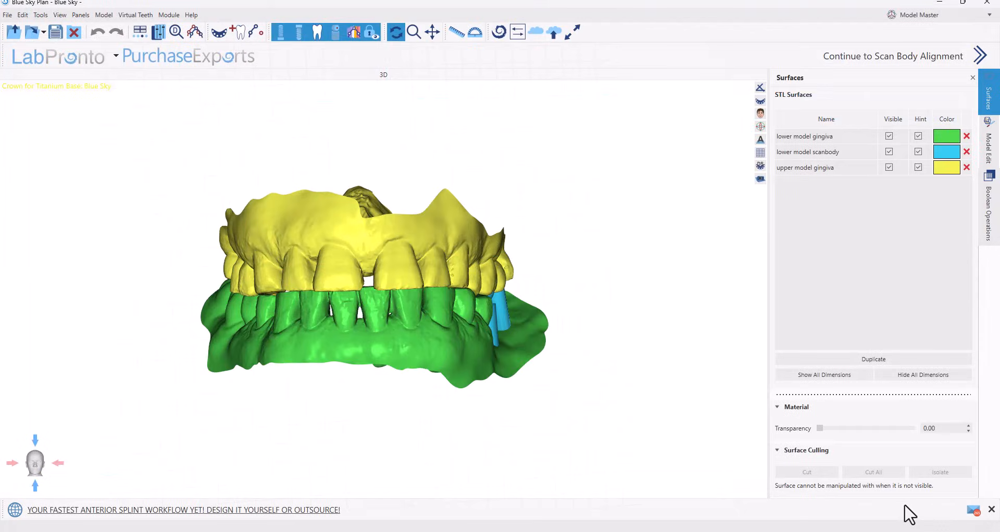
# Step: Inspect the aligned models from several sides and hide the upper model gingiva surface to expose the lower scan bodies
pyautogui.moveTo(699, 323); pyautogui.dragTo(469, 312)
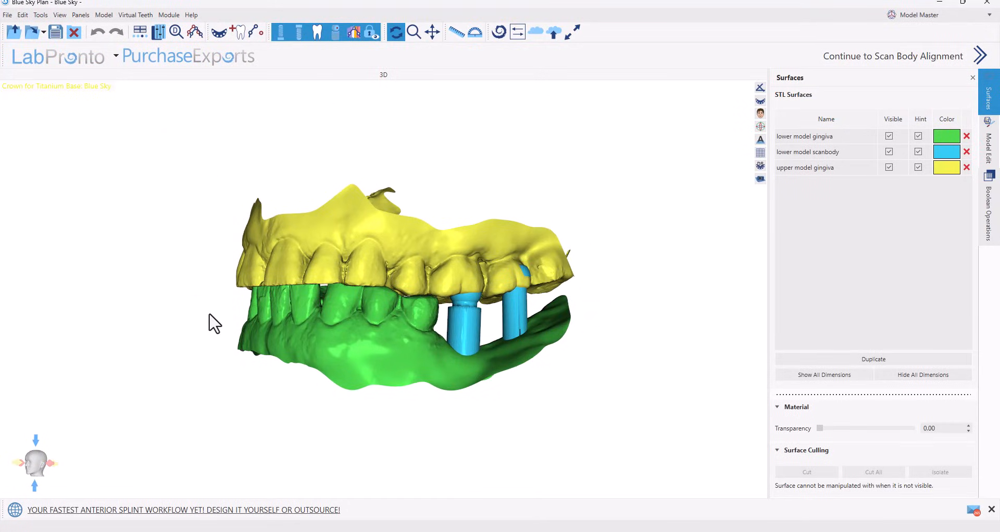
pyautogui.moveTo(209, 323); pyautogui.dragTo(201, 424)
pyautogui.moveTo(602, 318); pyautogui.dragTo(76, 384)
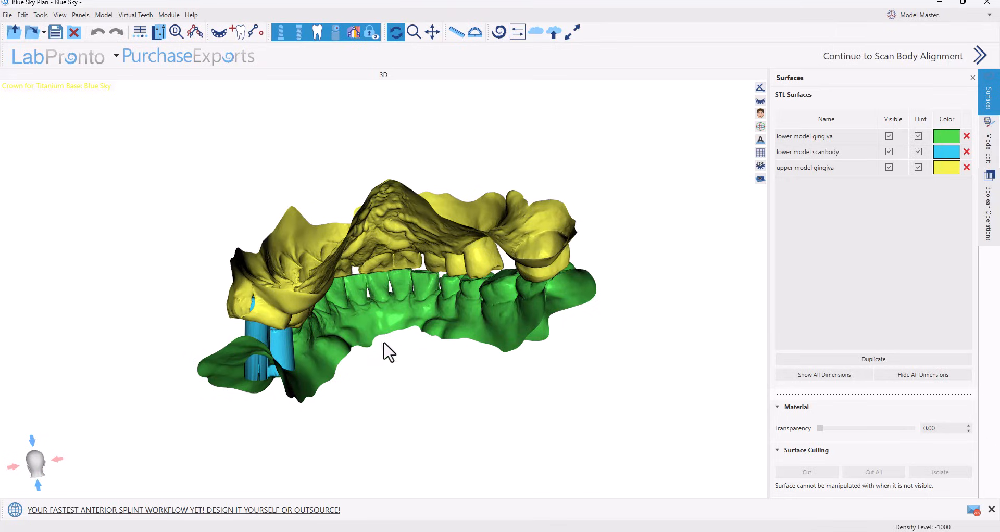
pyautogui.moveTo(383, 346); pyautogui.dragTo(391, 335)
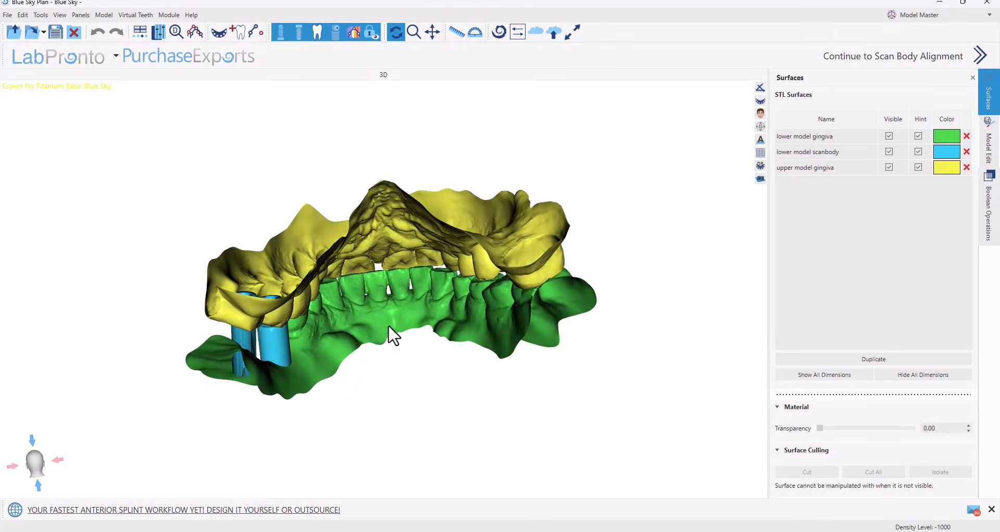
pyautogui.click(889, 167)
pyautogui.moveTo(585, 297); pyautogui.dragTo(393, 324)
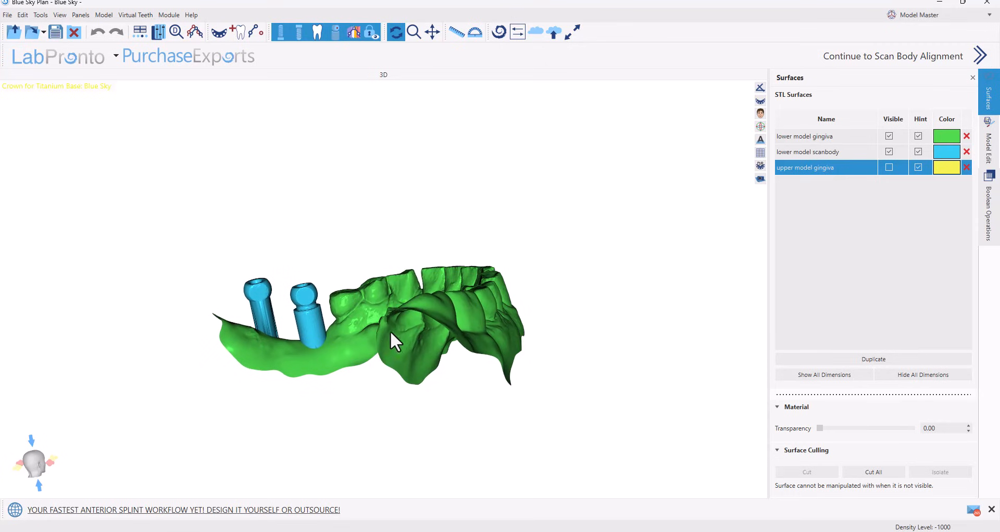
# Step: Proceed to scan body alignment and choose the BlueSkyBio Scanbody, 4.50 mm in diameter and 15.00 mm long
pyautogui.moveTo(400, 391); pyautogui.dragTo(347, 291, button='right')
pyautogui.moveTo(339, 270); pyautogui.dragTo(367, 366)
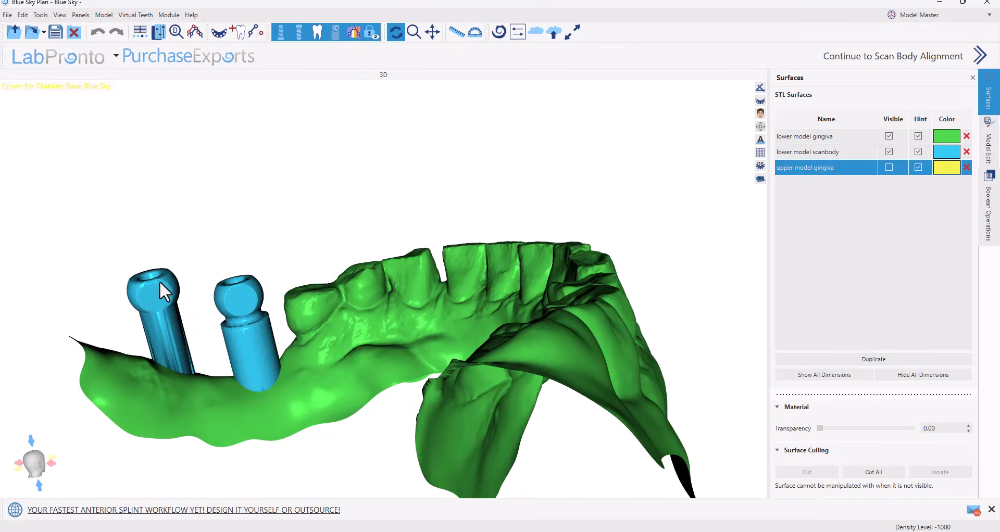
pyautogui.moveTo(242, 444); pyautogui.dragTo(285, 404)
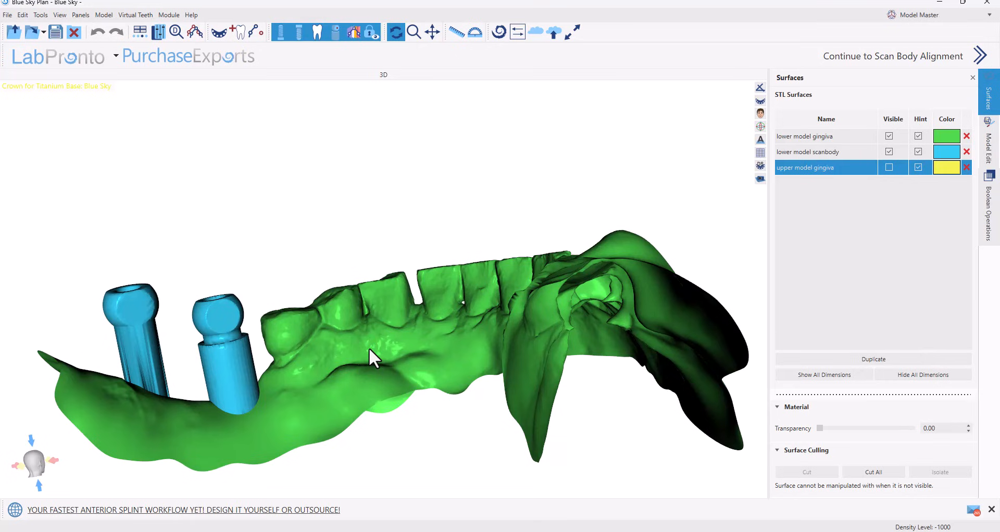
pyautogui.click(918, 71)
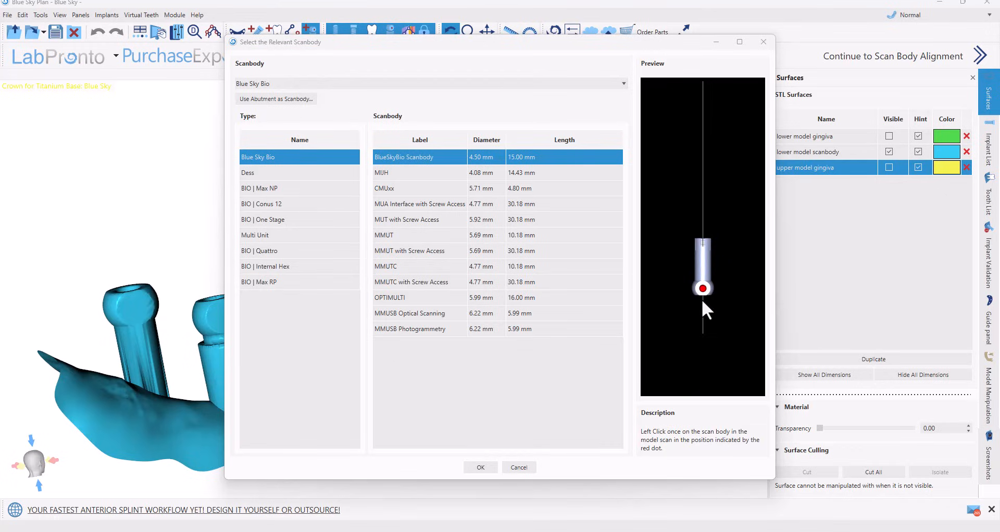
pyautogui.moveTo(708, 328); pyautogui.dragTo(693, 249, button='right')
pyautogui.moveTo(732, 310)
pyautogui.mouseDown()
pyautogui.moveTo(663, 298)
pyautogui.moveTo(745, 322)
pyautogui.moveTo(723, 217)
pyautogui.moveTo(727, 276)
pyautogui.moveTo(748, 292)
pyautogui.moveTo(732, 292)
pyautogui.mouseUp()
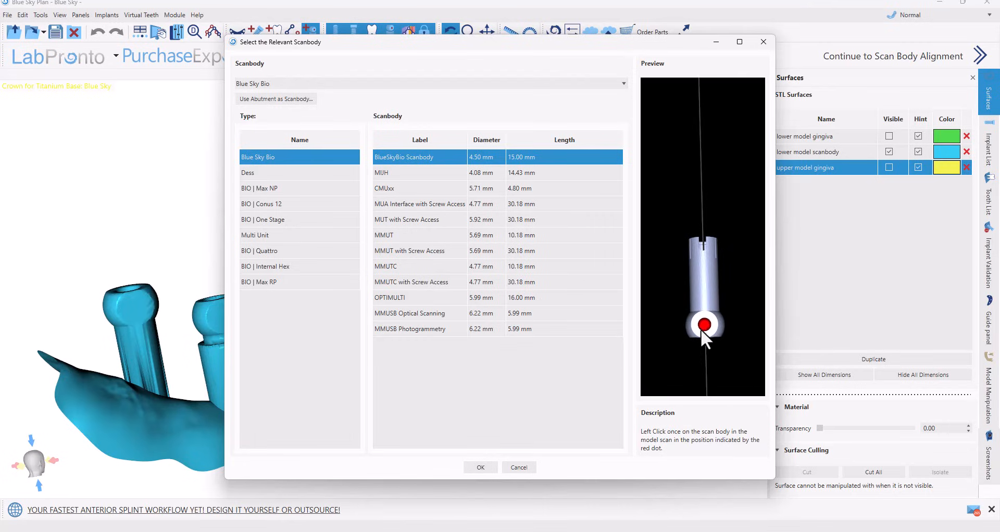
pyautogui.click(480, 468)
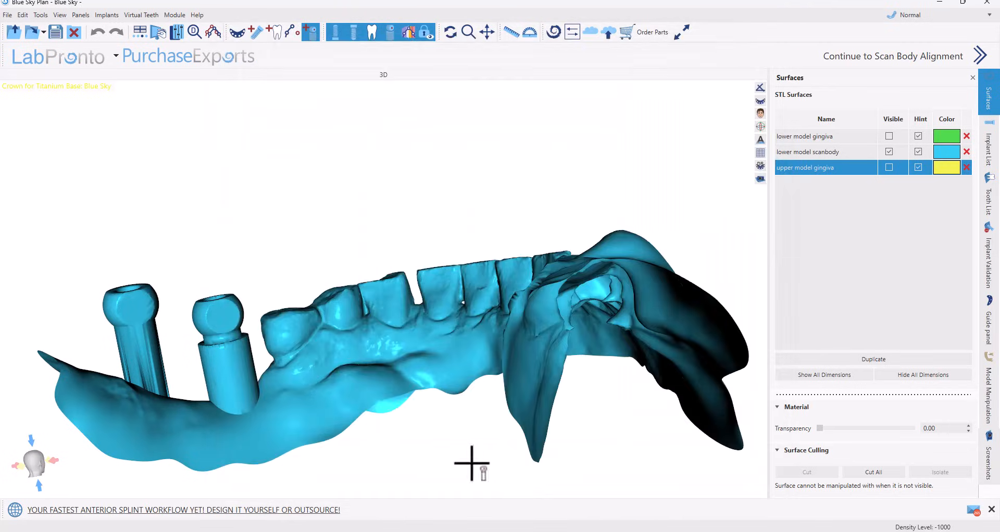
# Step: Align the chosen scanbody to the rearmost scan body of the lower scan without adding an implant, and check its fit
pyautogui.click(135, 309)
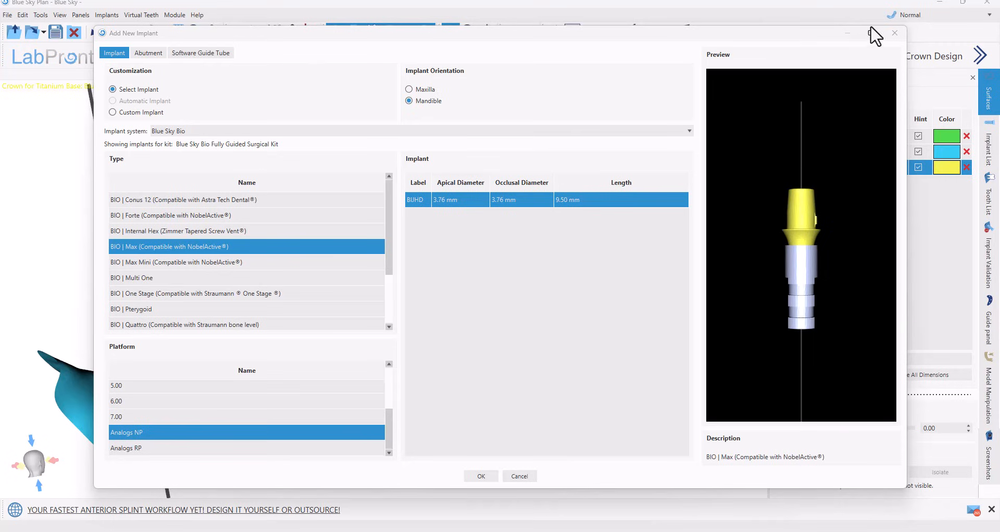
pyautogui.click(896, 33)
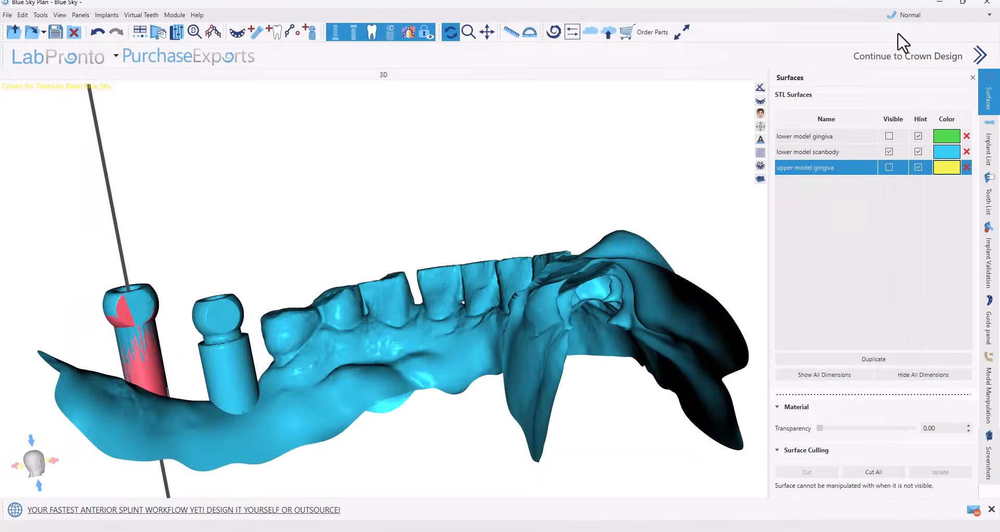
pyautogui.click(128, 317)
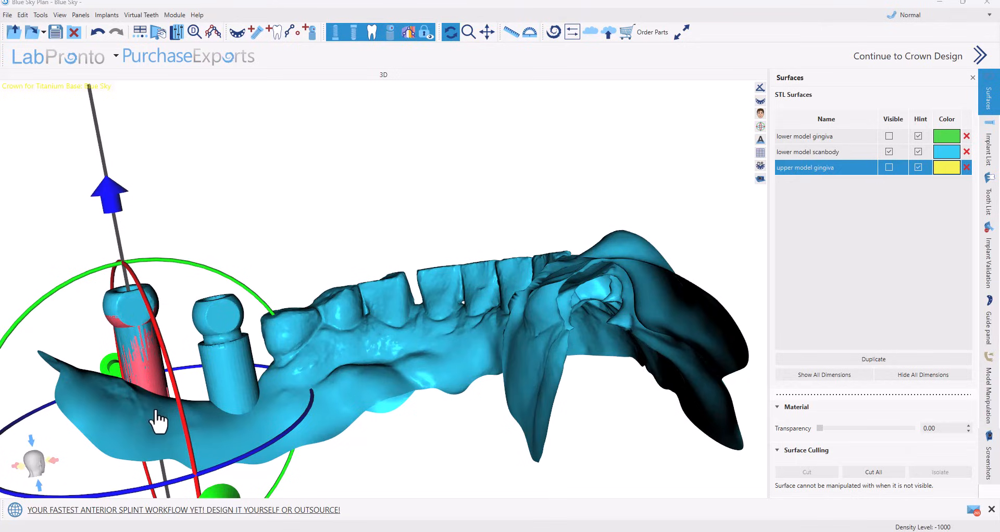
pyautogui.click(309, 214)
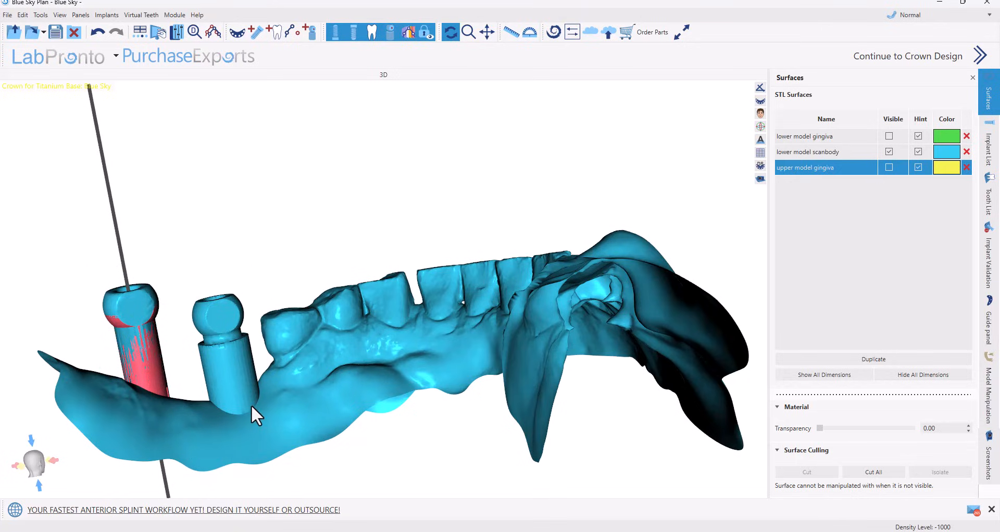
# Step: Start aligning another scanbody and choose the Dess Scanbody, 6.00 mm in diameter and 14.00 mm long
pyautogui.click(309, 33)
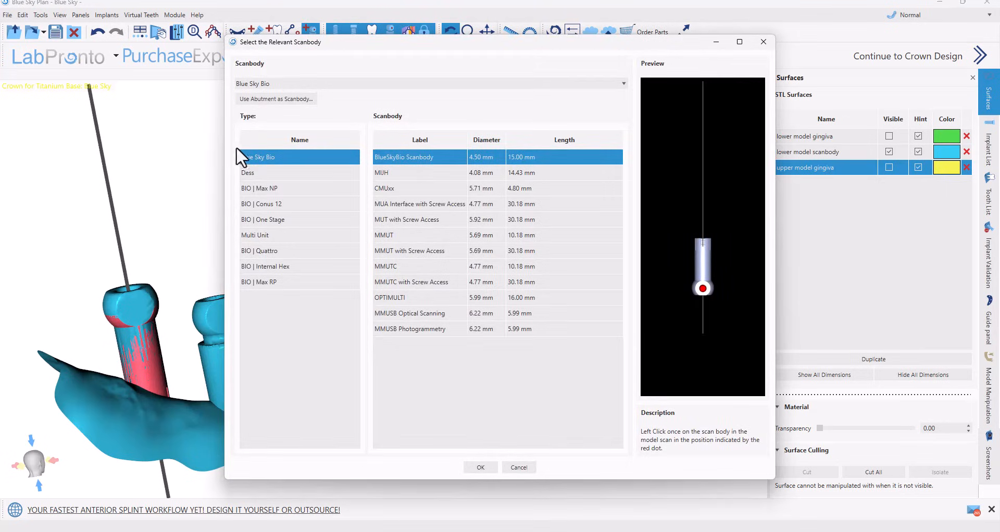
pyautogui.click(214, 141)
pyautogui.click(261, 172)
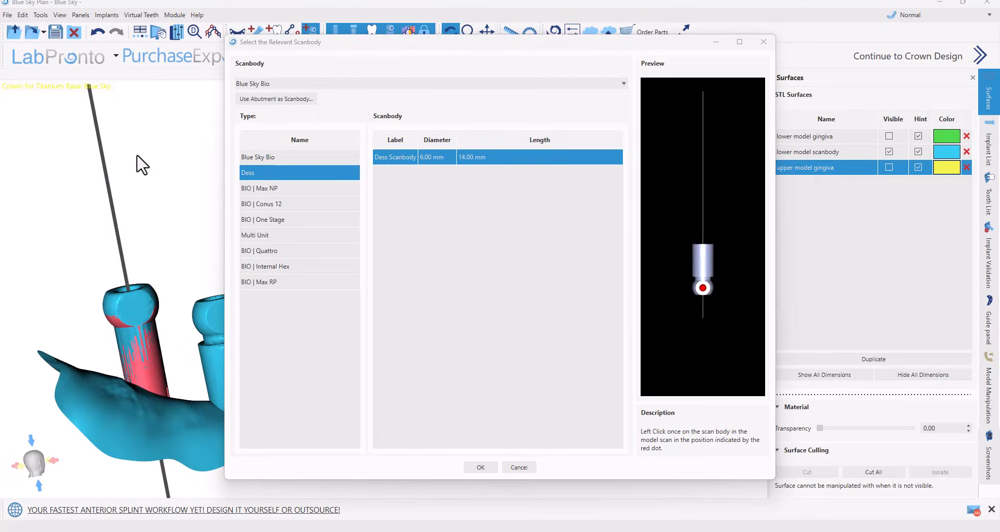
pyautogui.click(350, 84)
pyautogui.click(349, 86)
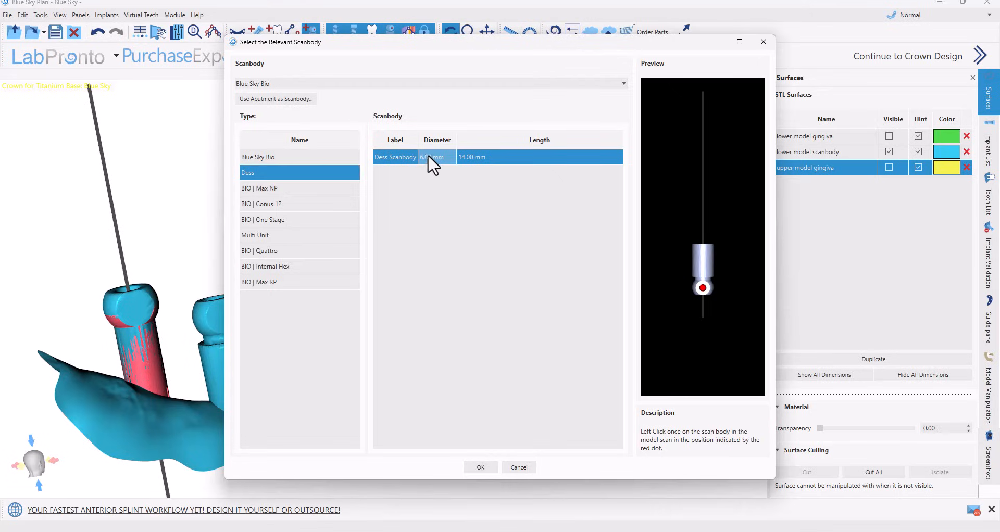
pyautogui.scroll(3, 695, 291)
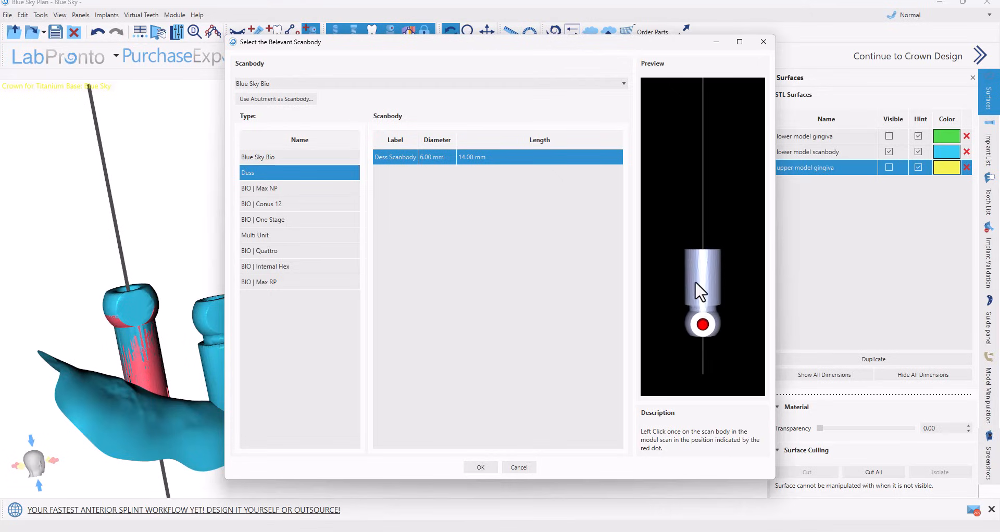
pyautogui.click(485, 470)
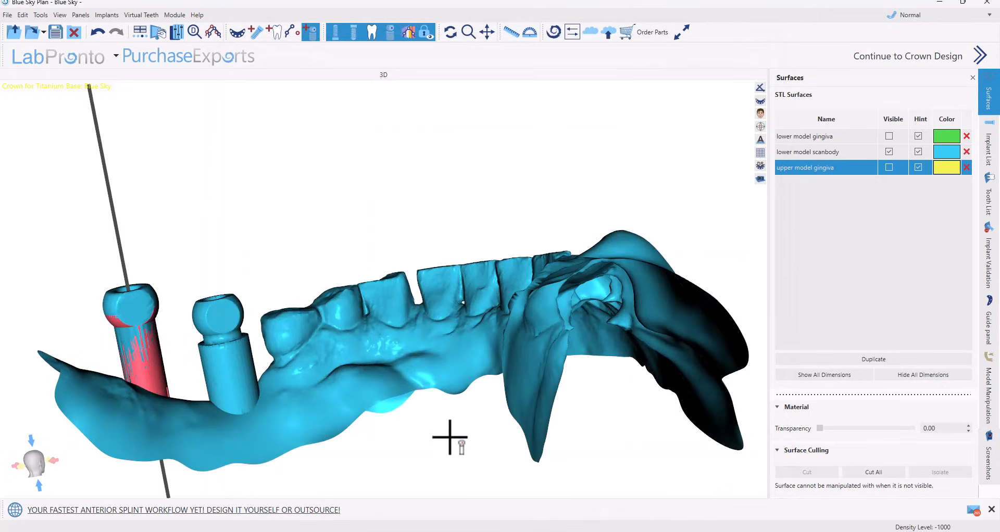
# Step: Align the Dess scanbody to the scan body nearest the teeth without adding an implant, and inspect it from the side
pyautogui.click(222, 318)
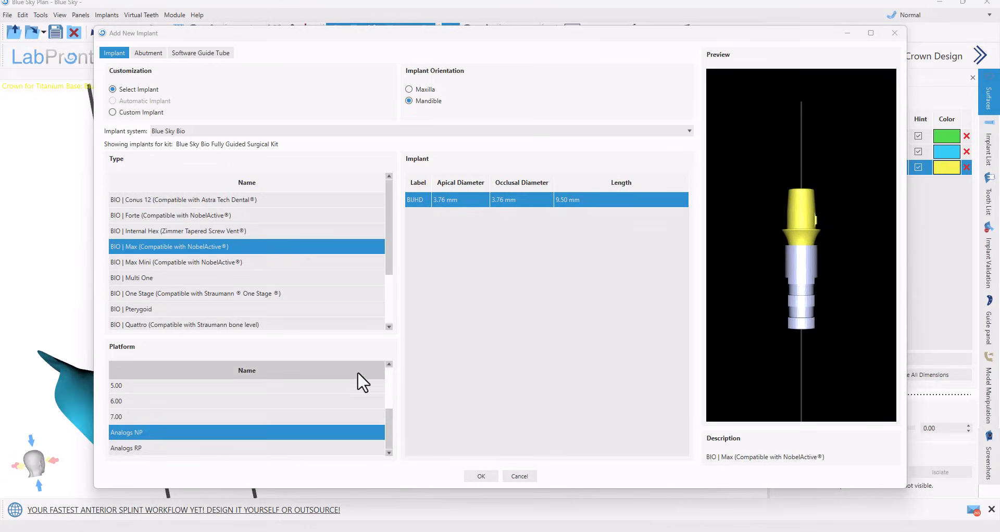
pyautogui.click(524, 482)
pyautogui.moveTo(614, 334); pyautogui.dragTo(1, 334)
pyautogui.moveTo(675, 330); pyautogui.dragTo(559, 306)
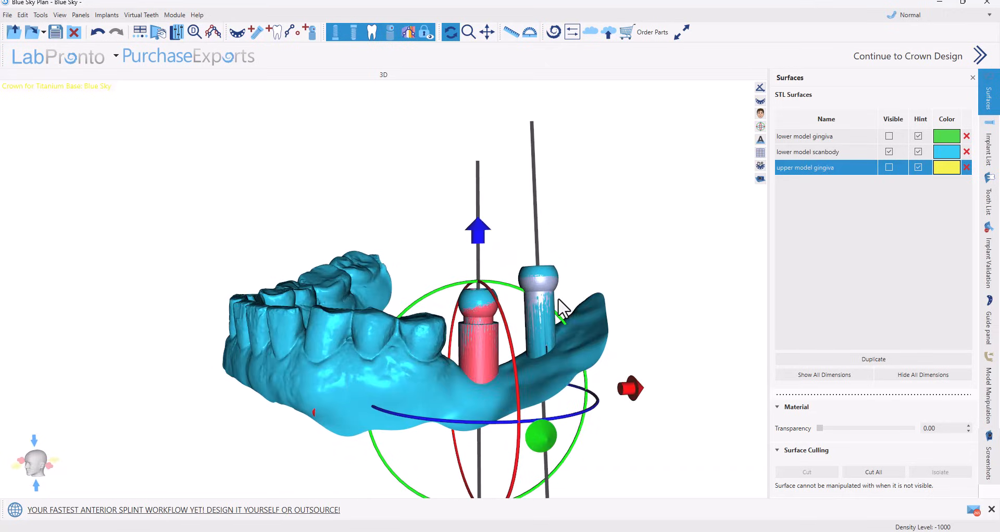
# Step: Align a new BIO | Max implant analog (Analogs NP, BUHD) with the ABJHNP18 Ti-base abutment to the Dess scanbody
pyautogui.rightClick(488, 363)
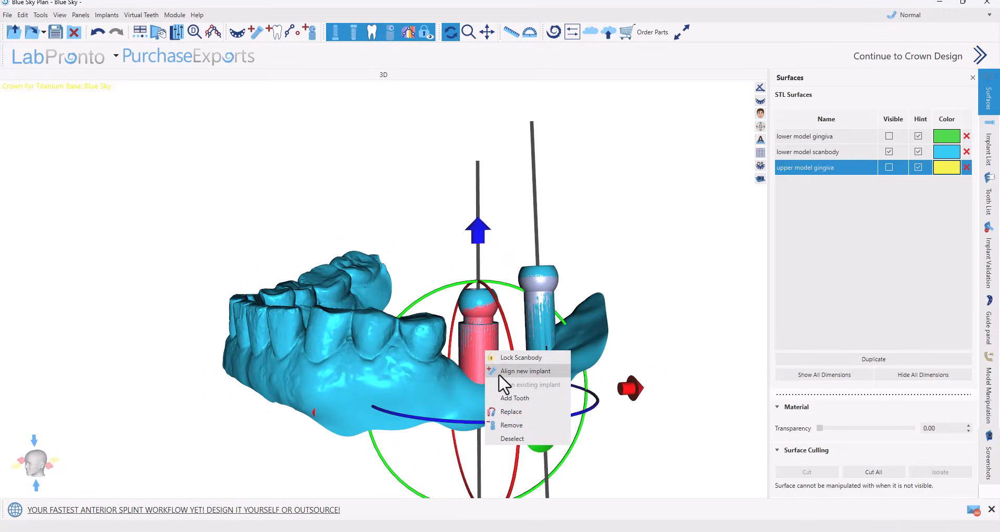
pyautogui.click(498, 372)
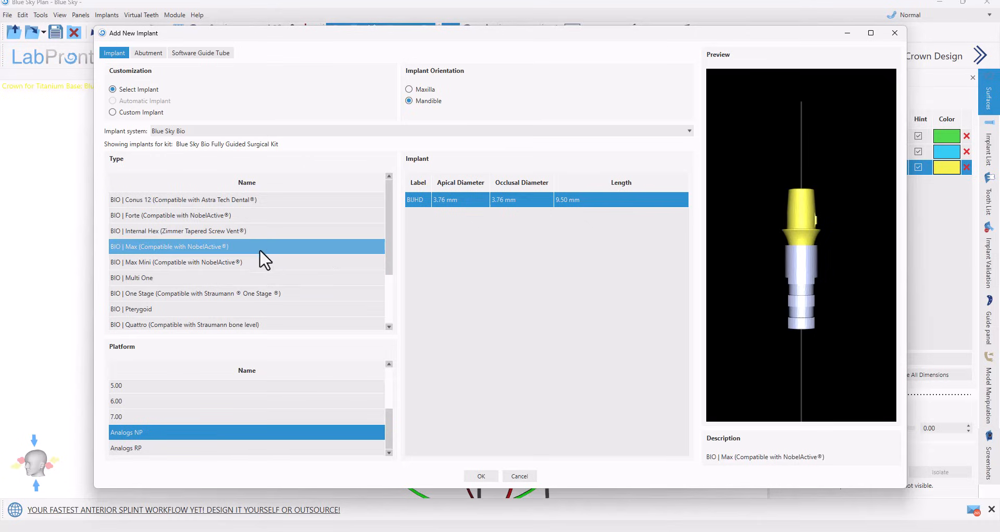
pyautogui.click(189, 131)
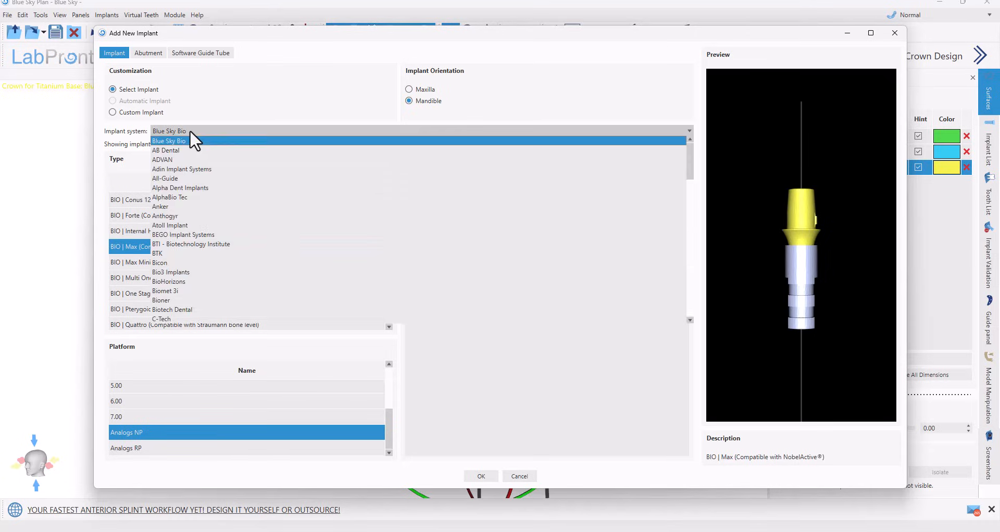
pyautogui.click(189, 132)
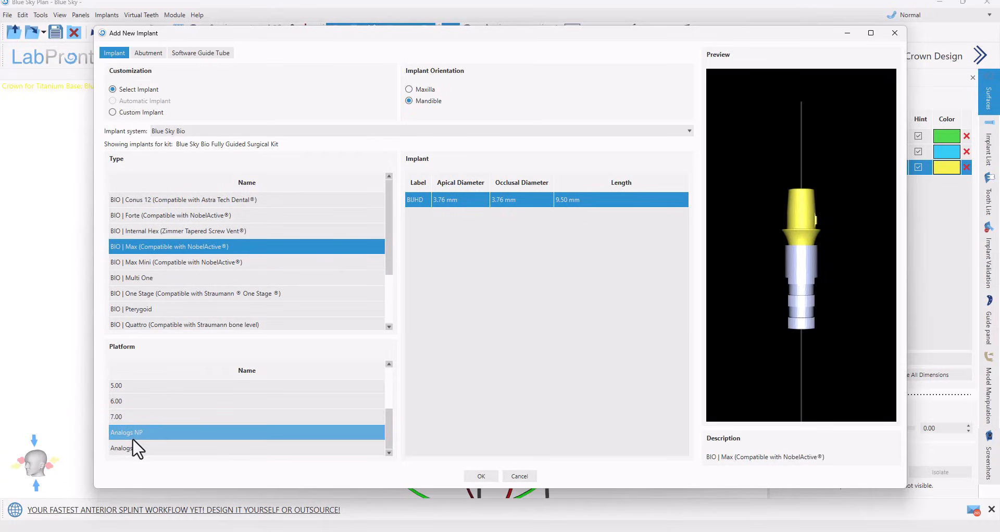
pyautogui.click(142, 53)
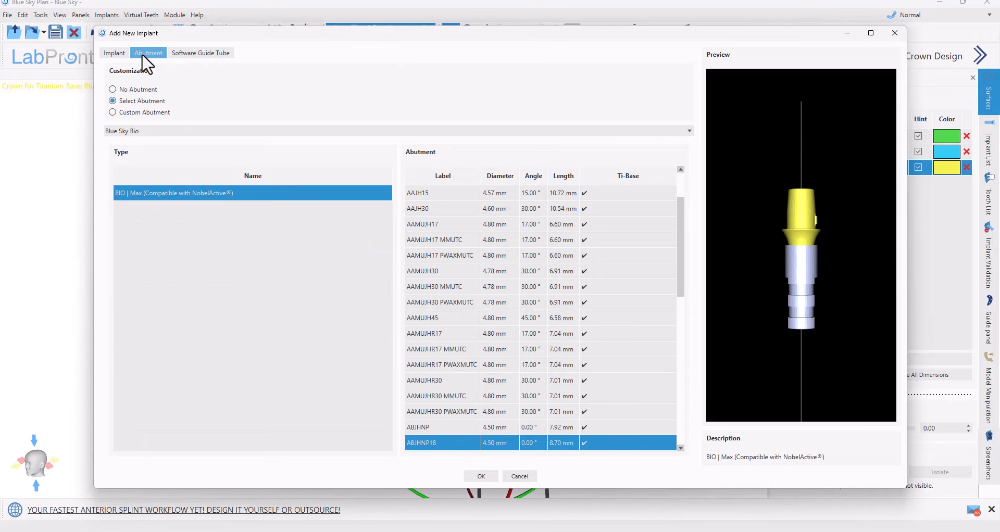
pyautogui.scroll(-1, 469, 435)
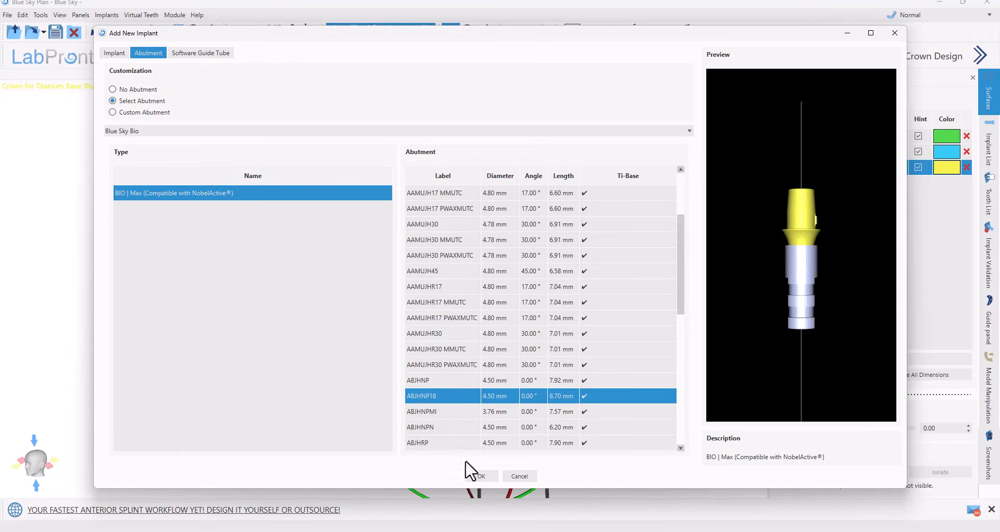
pyautogui.click(480, 477)
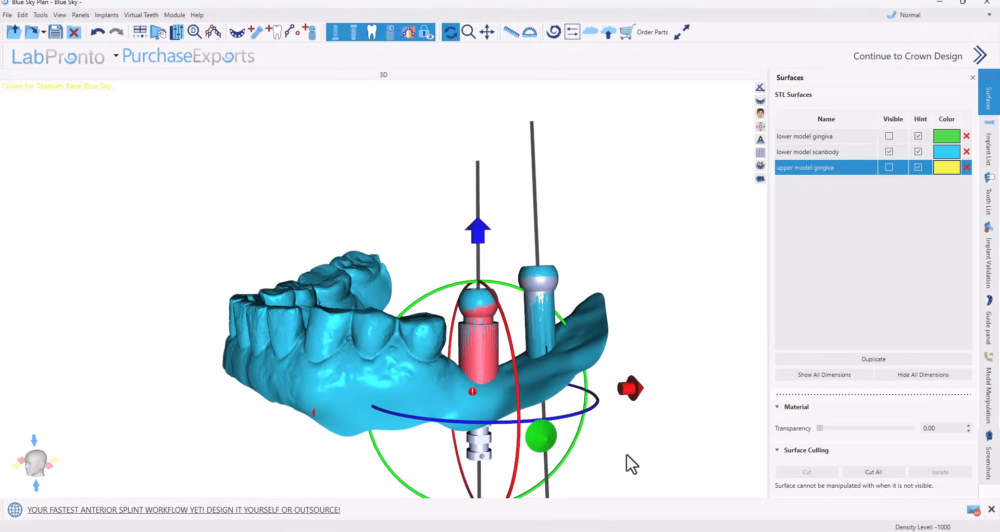
# Step: Align a new BIO | Max implant analog (Analogs NP, BUHD) to the rearmost scanbody, with the ABJHNP Ti-base abutment
pyautogui.moveTo(598, 463); pyautogui.dragTo(571, 447)
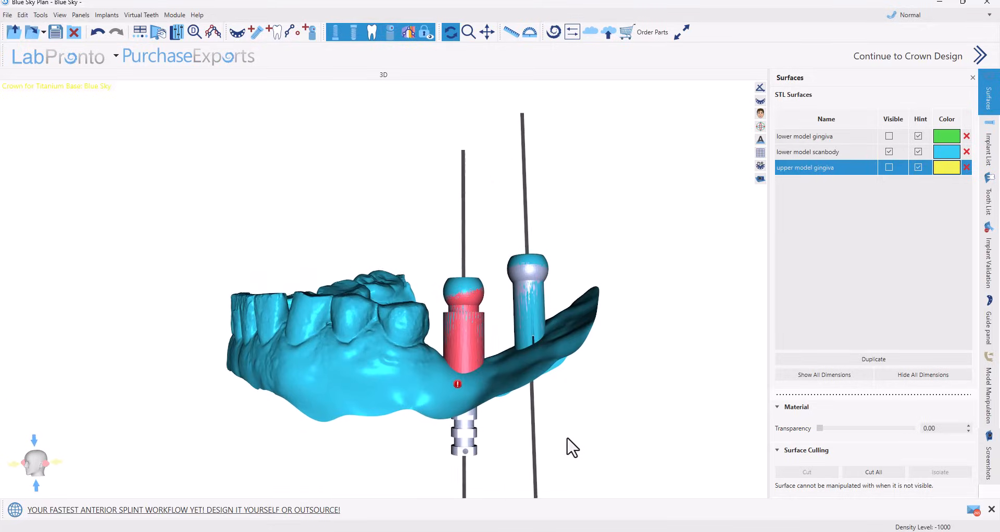
pyautogui.click(541, 311)
pyautogui.rightClick(539, 310)
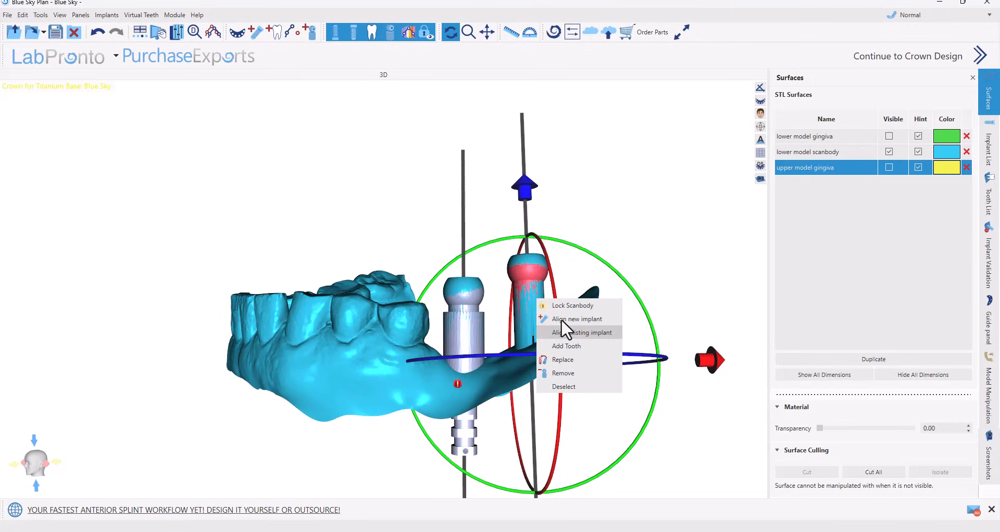
pyautogui.click(561, 319)
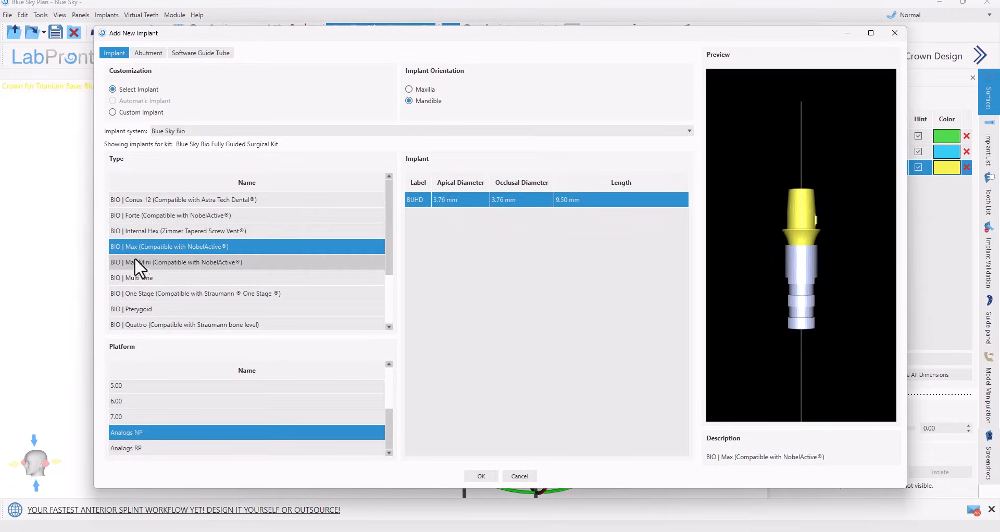
pyautogui.click(154, 55)
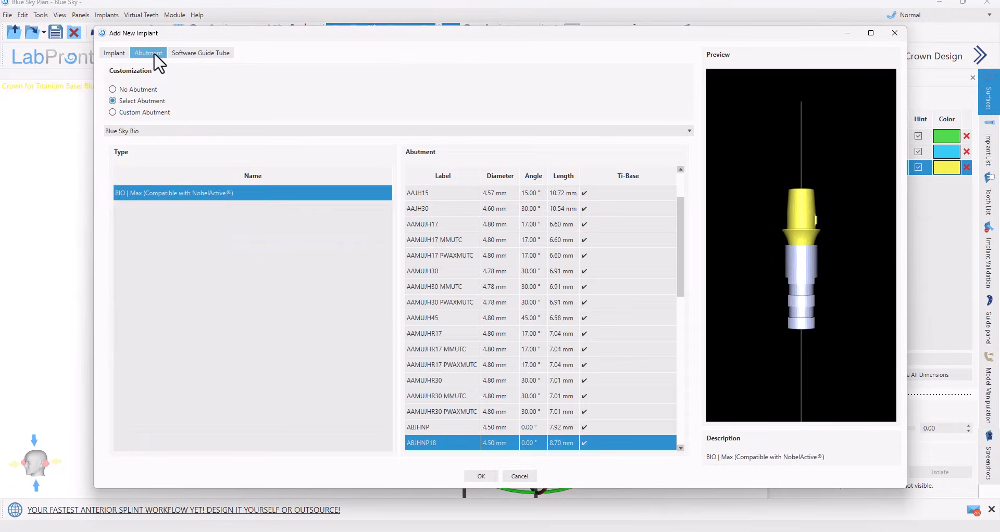
pyautogui.click(455, 429)
pyautogui.click(455, 440)
pyautogui.click(449, 414)
pyautogui.click(447, 427)
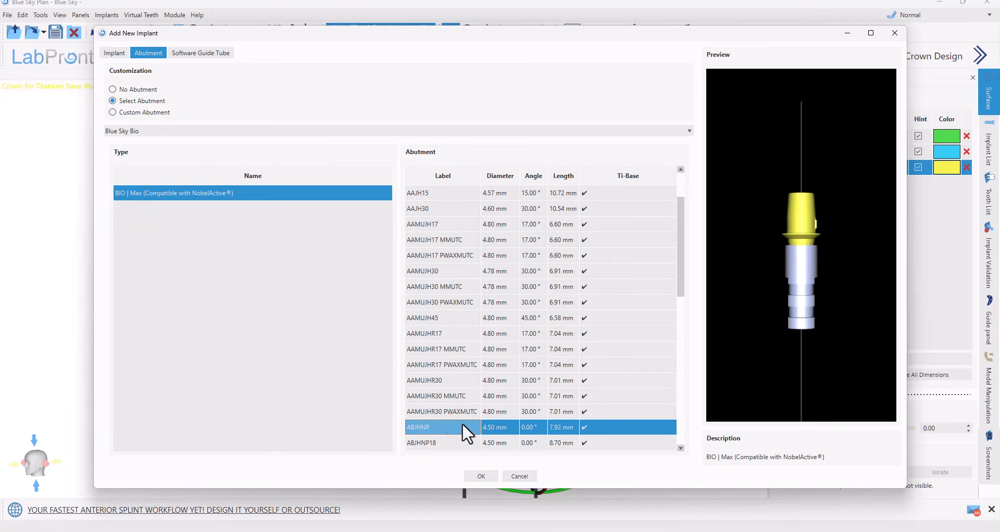
pyautogui.click(482, 478)
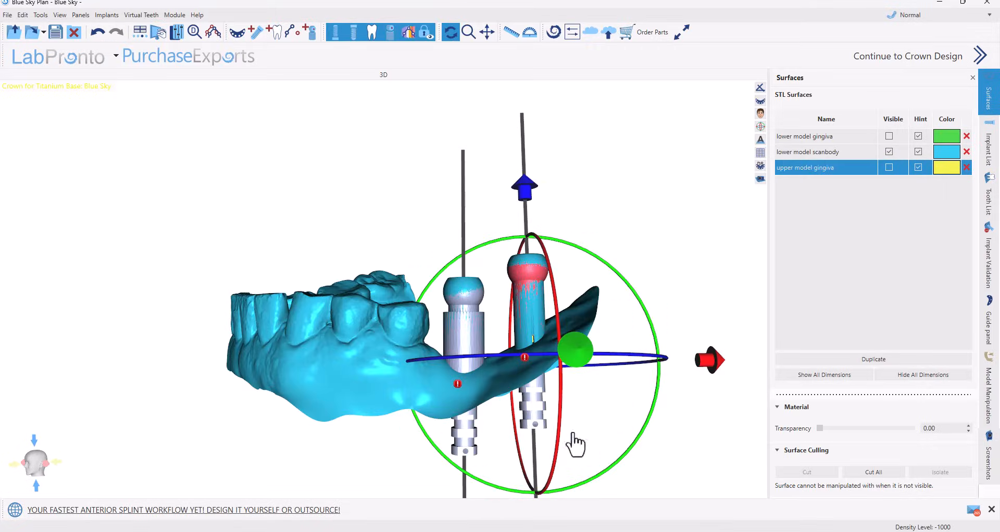
# Step: Inspect both implant assemblies from below and review the implant and abutment replacement options for the one under the Dess scanbody, without replacing anything
pyautogui.moveTo(690, 440); pyautogui.dragTo(508, 341)
pyautogui.scroll(4, 473, 397)
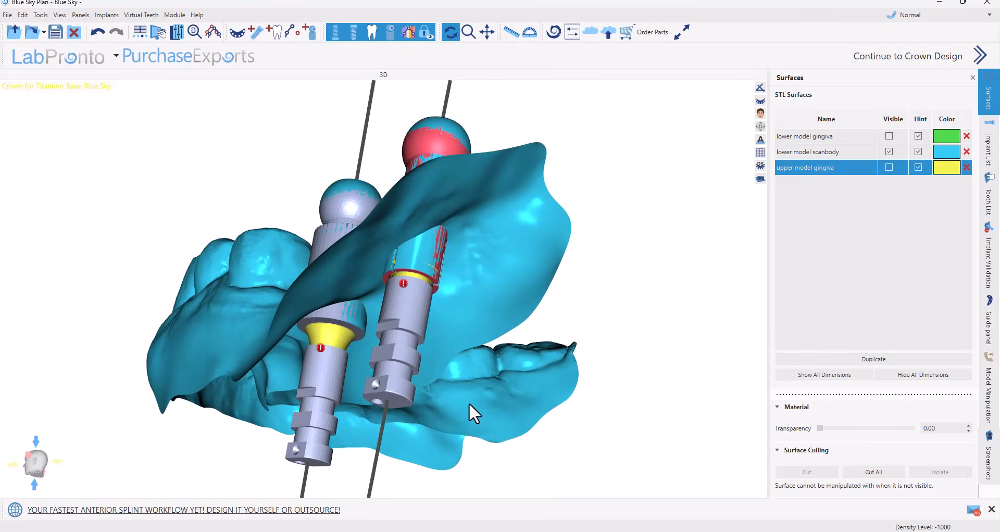
pyautogui.click(340, 352)
pyautogui.click(340, 352)
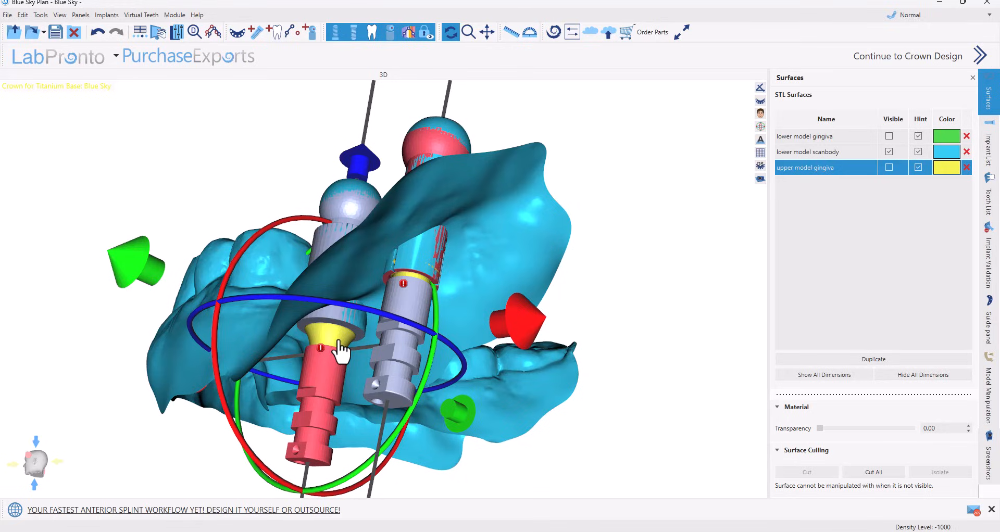
pyautogui.rightClick(339, 352)
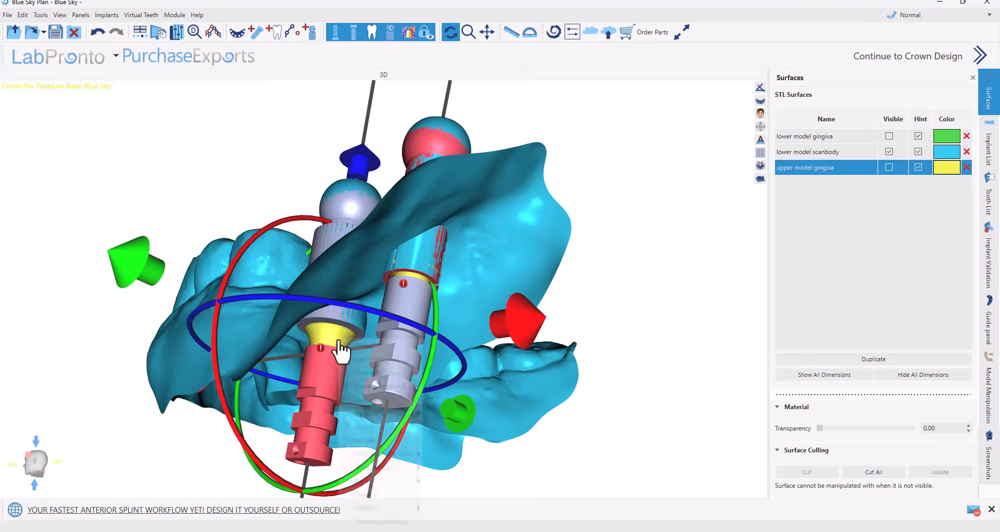
pyautogui.click(361, 427)
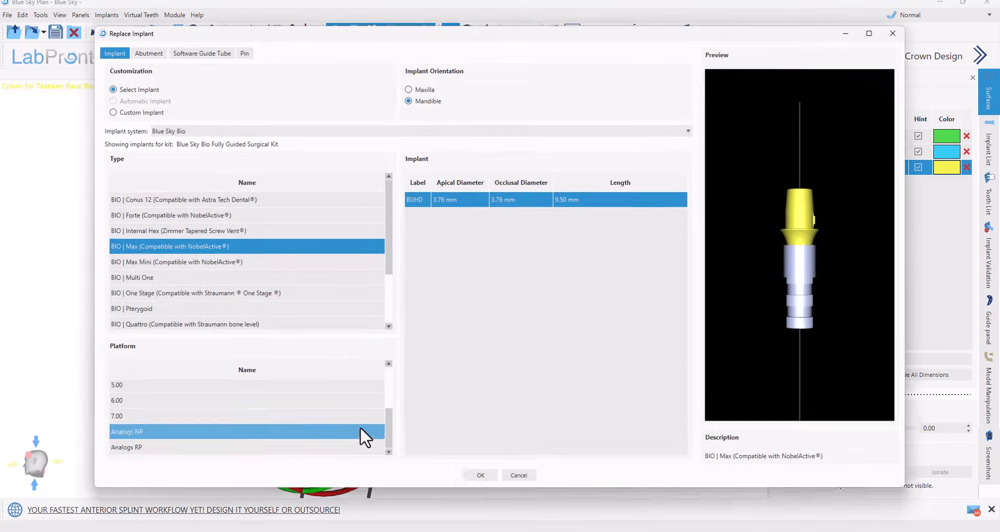
pyautogui.click(149, 53)
pyautogui.click(120, 50)
pyautogui.click(137, 53)
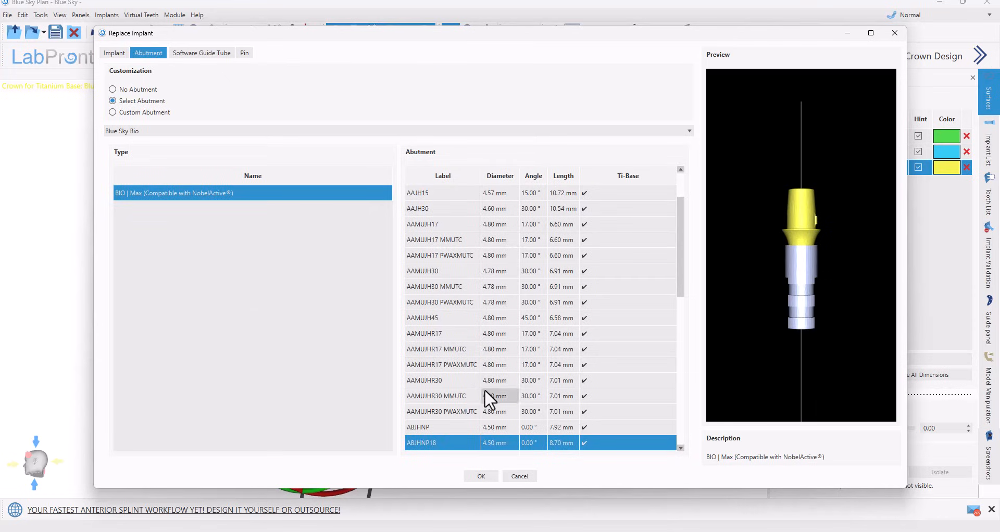
pyautogui.click(517, 478)
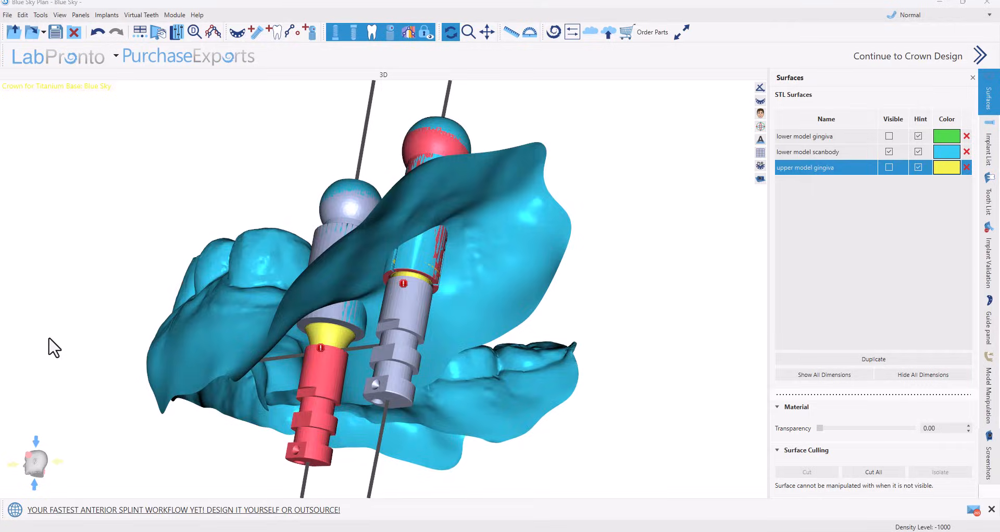
# Step: Hide the lower model scanbody surface and show the lower model gingiva, keeping the upper model gingiva hidden
pyautogui.moveTo(49, 347); pyautogui.dragTo(251, 285)
pyautogui.moveTo(245, 326); pyautogui.dragTo(326, 320)
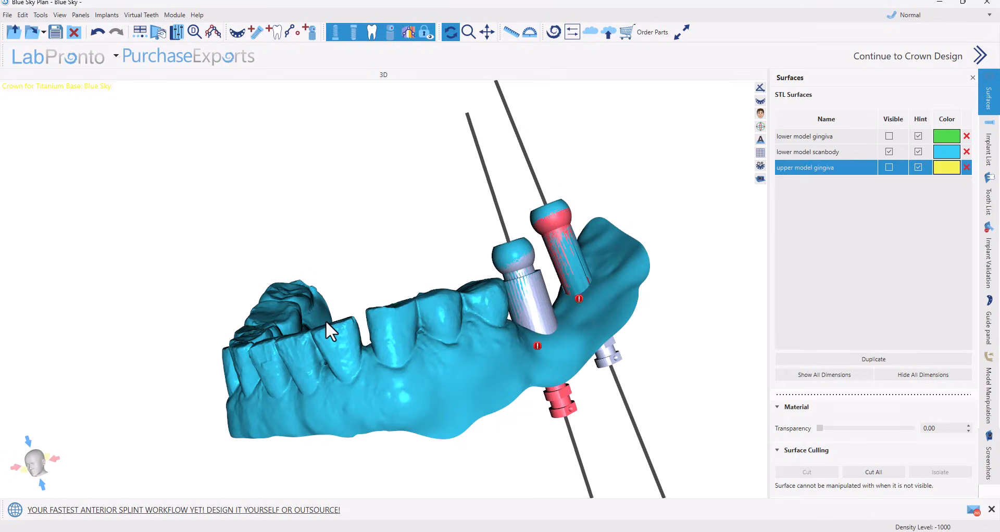
pyautogui.click(326, 320)
pyautogui.click(888, 152)
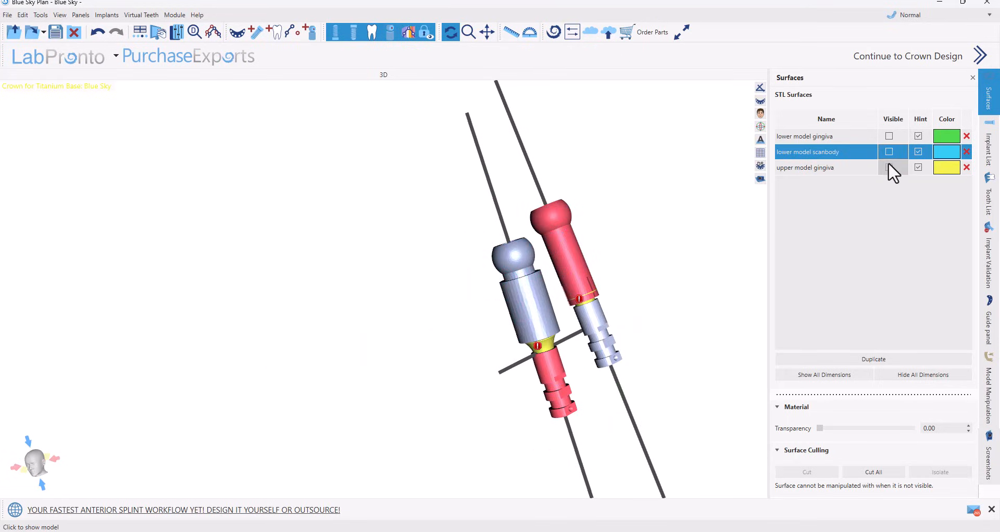
pyautogui.click(889, 167)
pyautogui.click(889, 168)
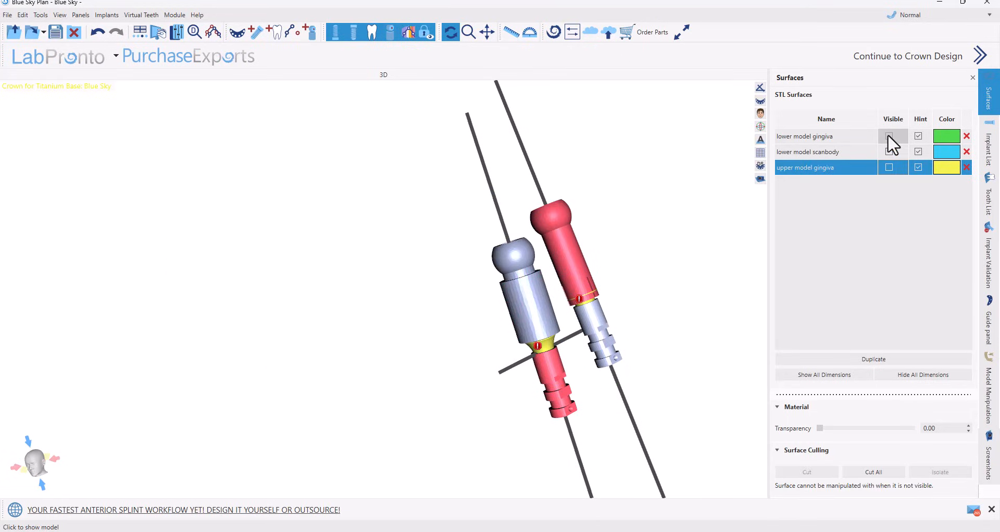
pyautogui.click(888, 135)
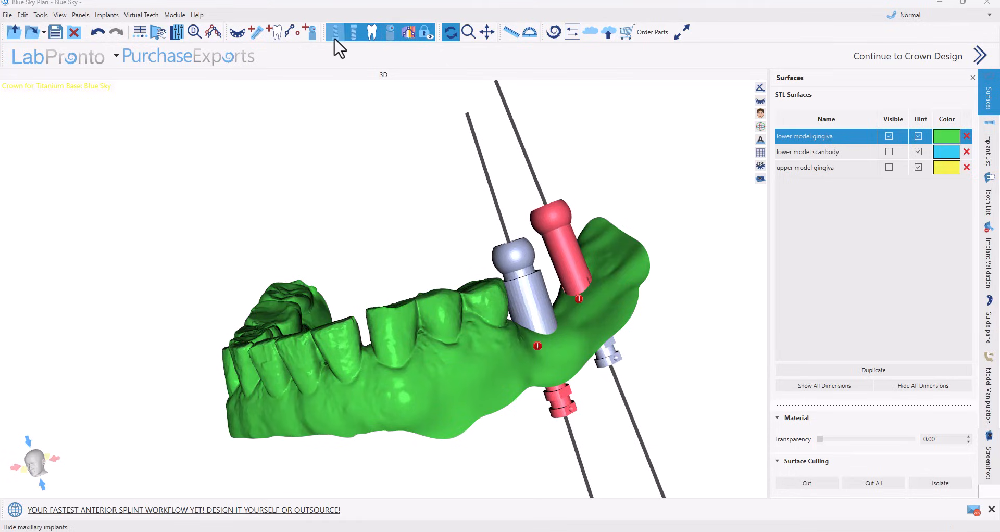
# Step: Hide the mandibular implants and the scan bodies so that only the lower model gingiva is displayed
pyautogui.click(356, 35)
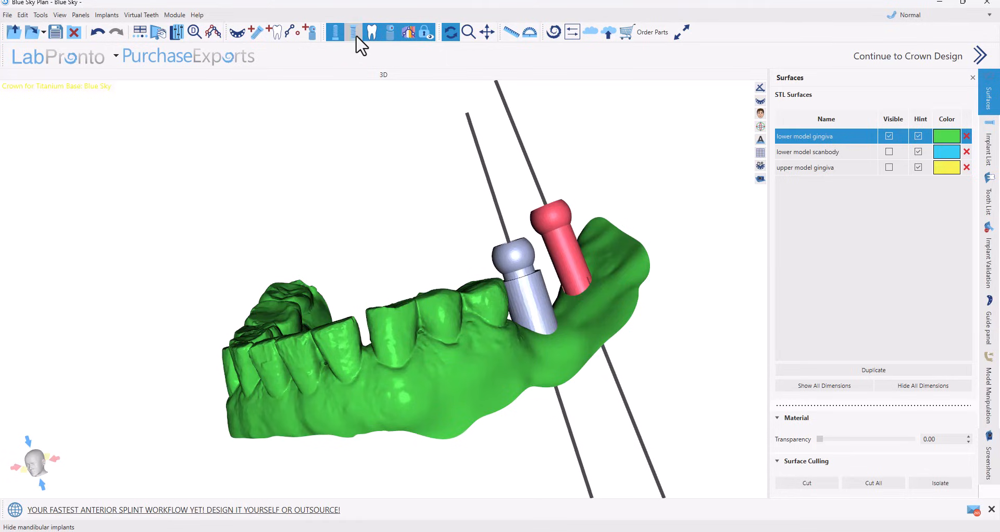
pyautogui.click(390, 33)
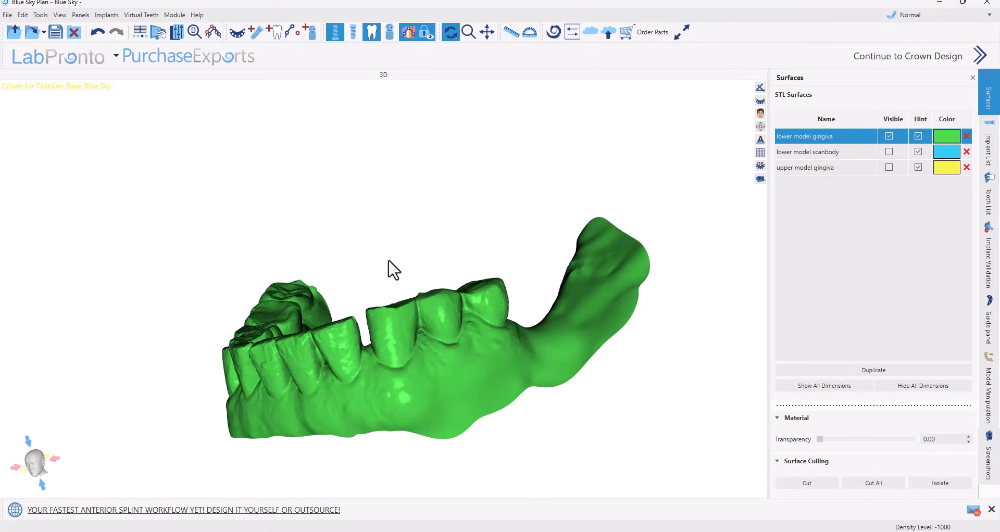
pyautogui.moveTo(390, 268); pyautogui.dragTo(319, 225)
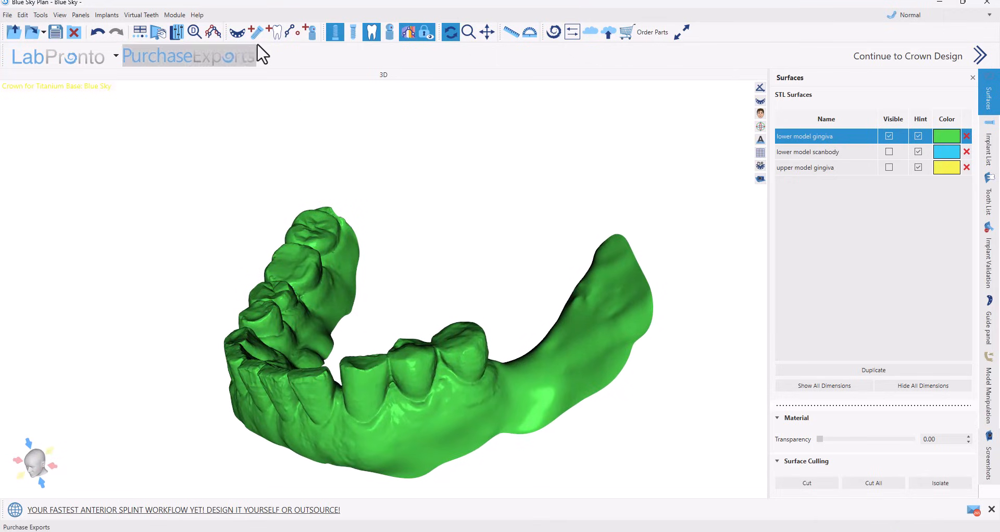
# Step: Generate an AI tooth for the Left Mandibular First Molar on the lower model gingiva, with the upper model gingiva as antagonist
pyautogui.click(273, 33)
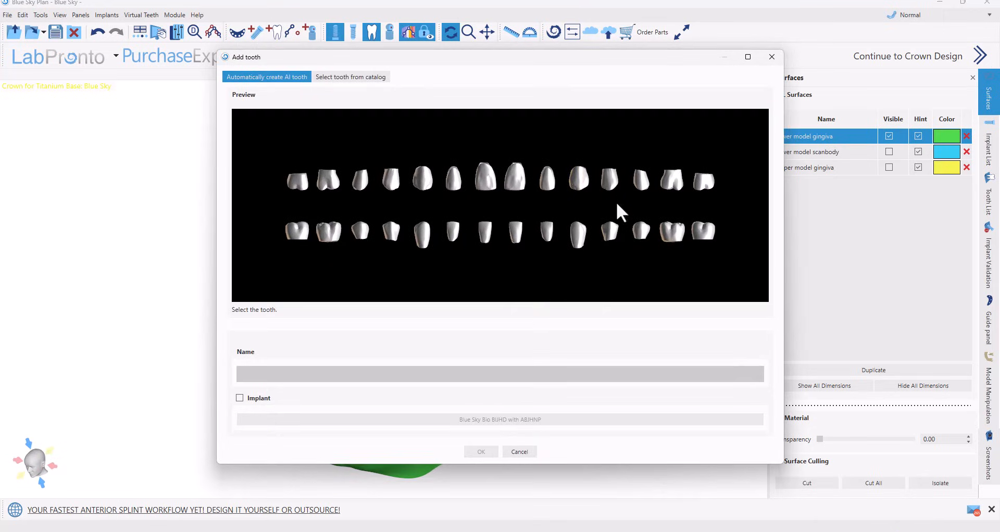
pyautogui.click(671, 238)
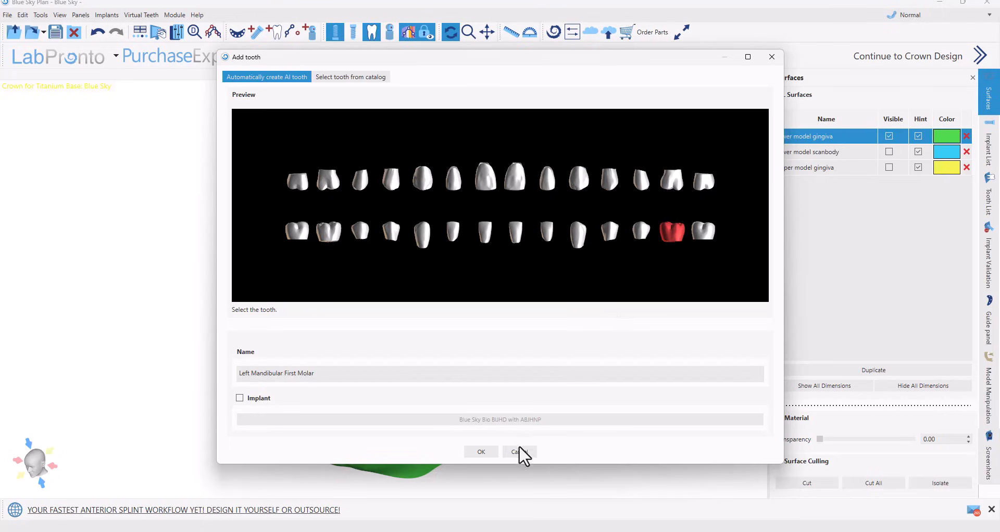
pyautogui.click(485, 451)
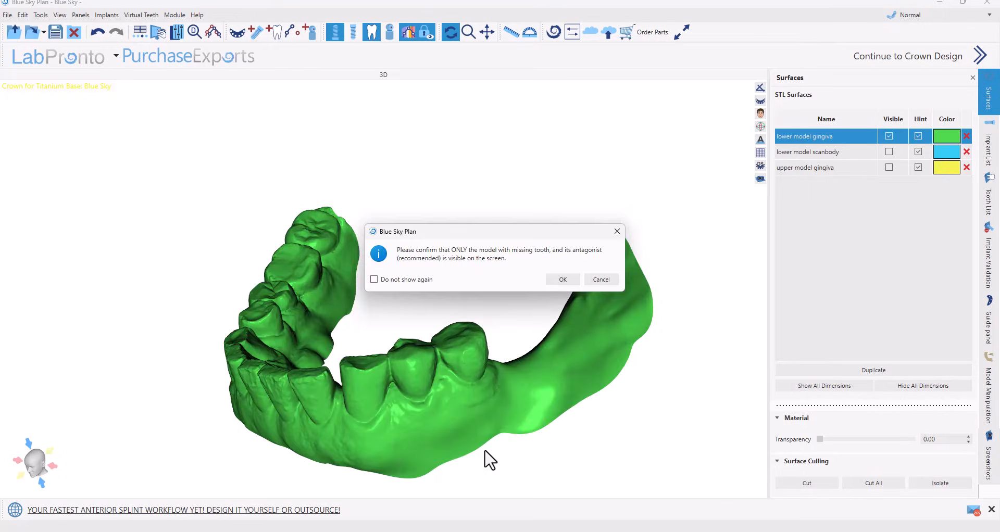
pyautogui.click(563, 279)
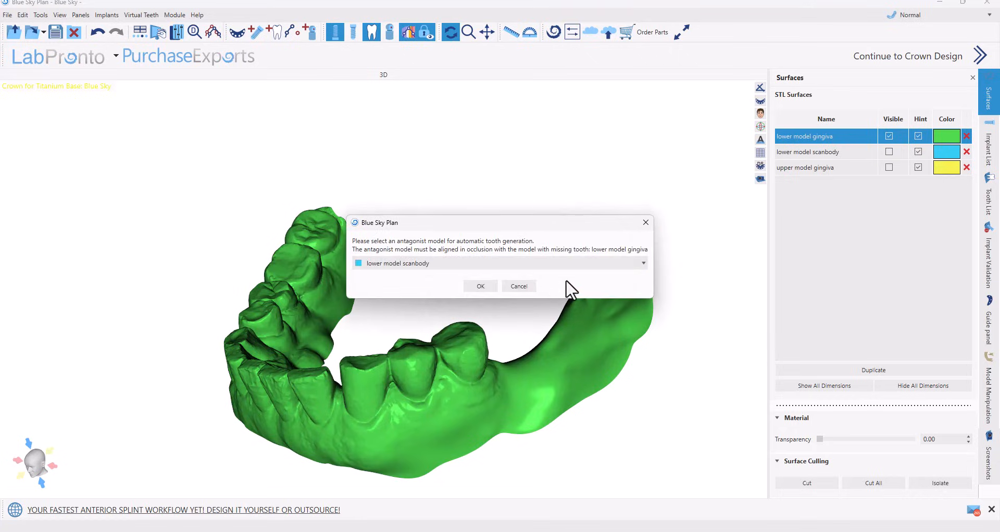
pyautogui.click(477, 289)
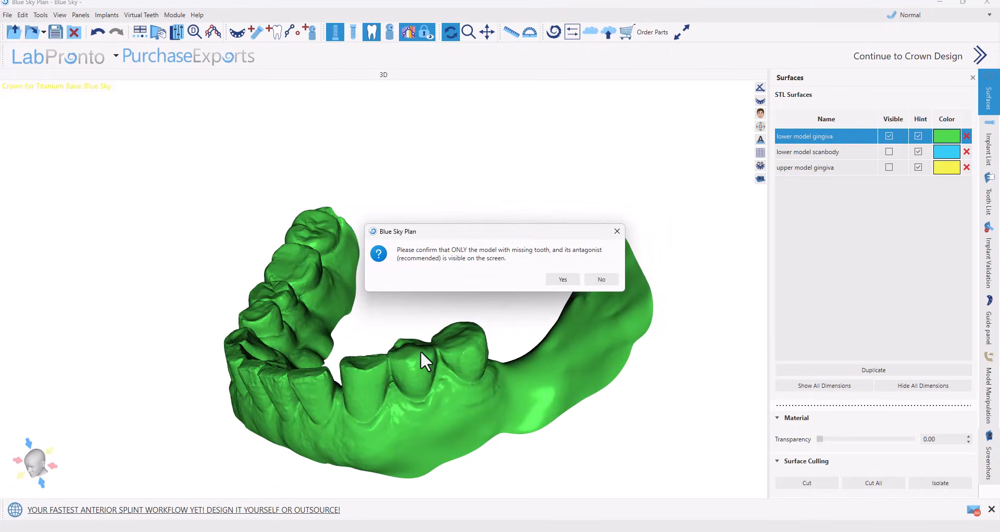
pyautogui.click(558, 279)
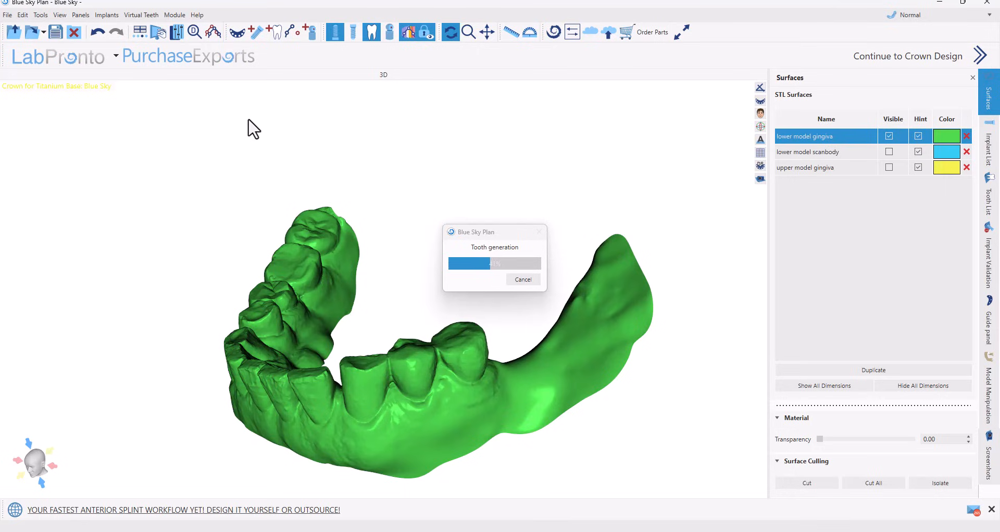
pyautogui.moveTo(383, 396)
pyautogui.mouseDown()
pyautogui.moveTo(205, 273)
pyautogui.moveTo(140, 290)
pyautogui.moveTo(375, 382)
pyautogui.mouseUp()
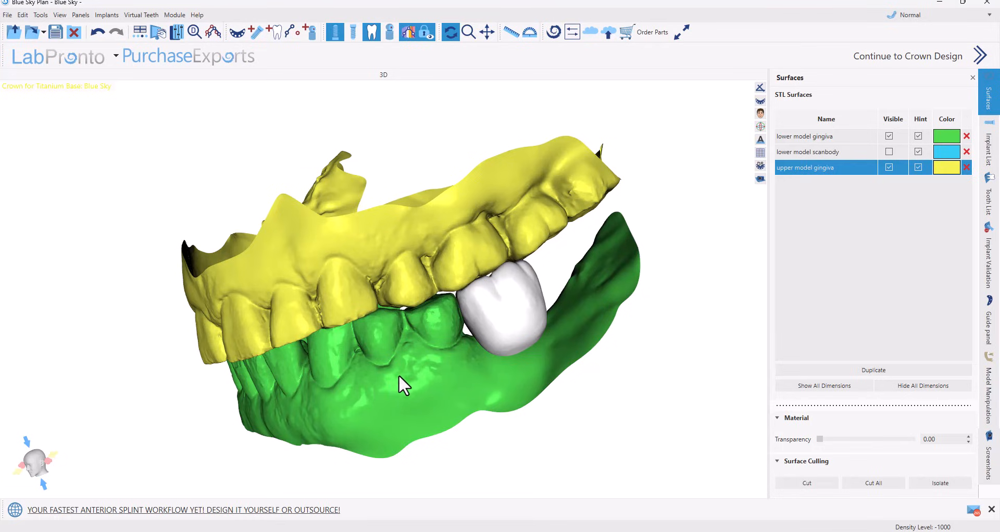
pyautogui.click(544, 312)
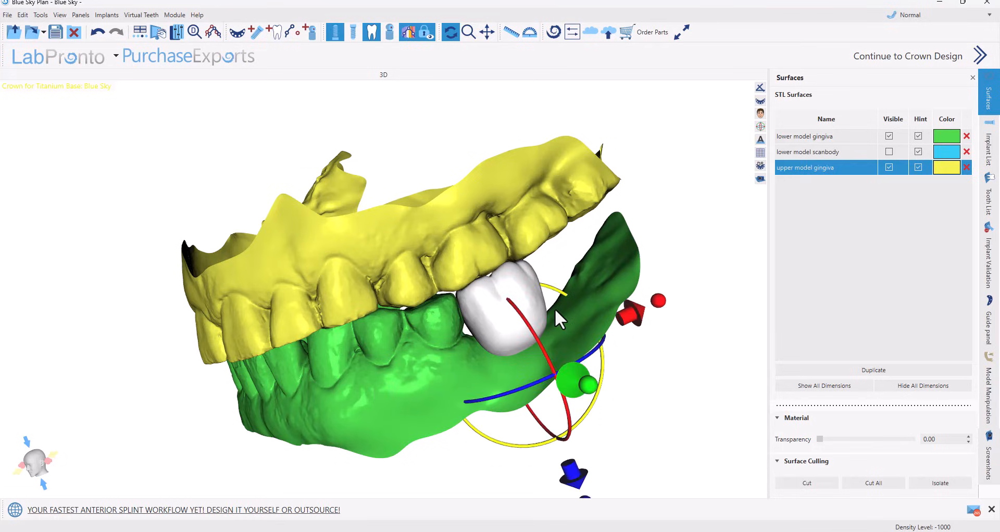
pyautogui.click(369, 32)
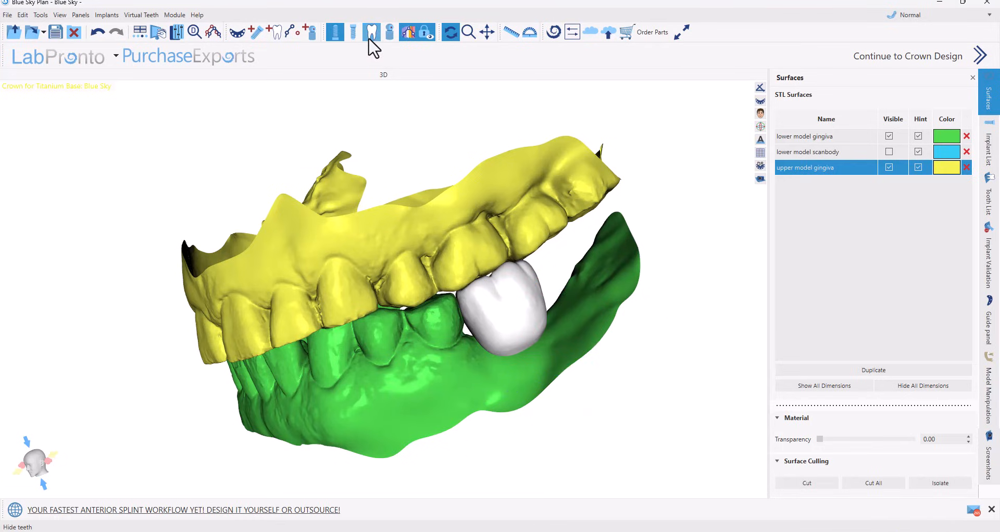
# Step: Generate an AI tooth for the Left Mandibular Second Molar against the visible upper model
pyautogui.click(275, 32)
pyautogui.click(703, 237)
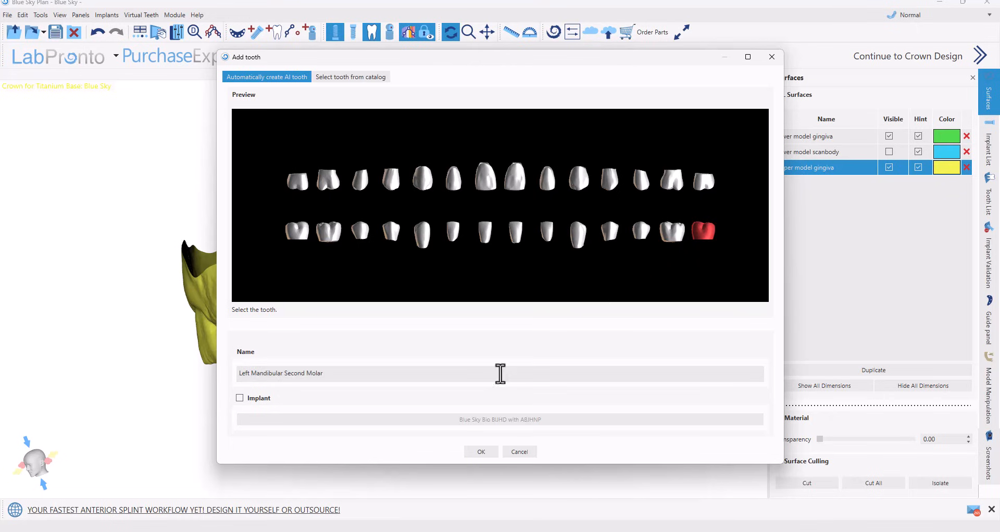
pyautogui.click(481, 452)
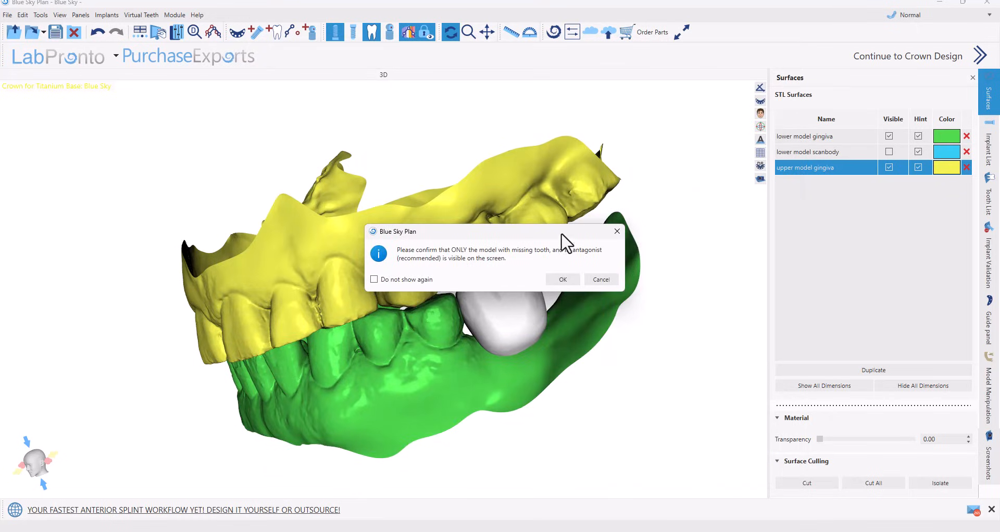
pyautogui.click(562, 279)
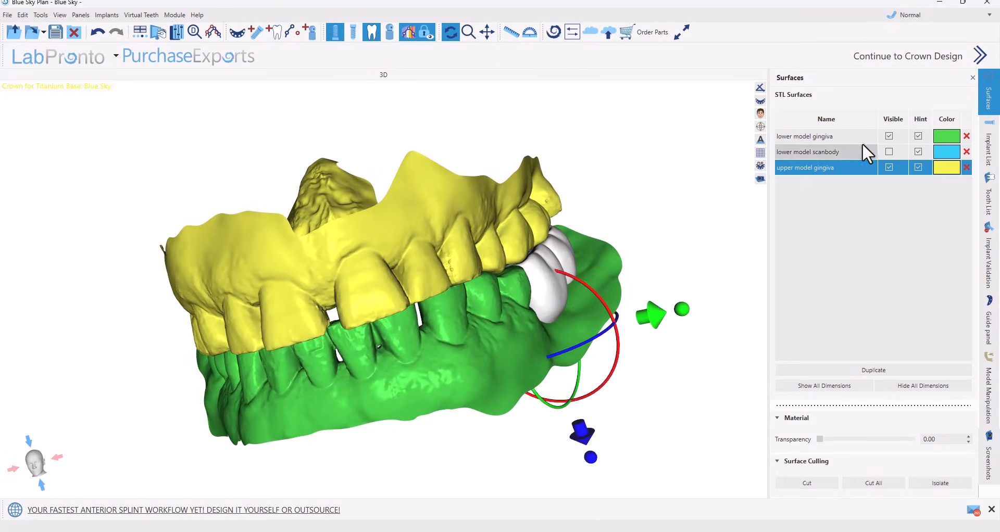
# Step: Hide the upper model gingiva, and tilt and shift the left second molar crown into line beside the first molar
pyautogui.click(889, 167)
pyautogui.moveTo(739, 250); pyautogui.dragTo(150, 413)
pyautogui.click(469, 370)
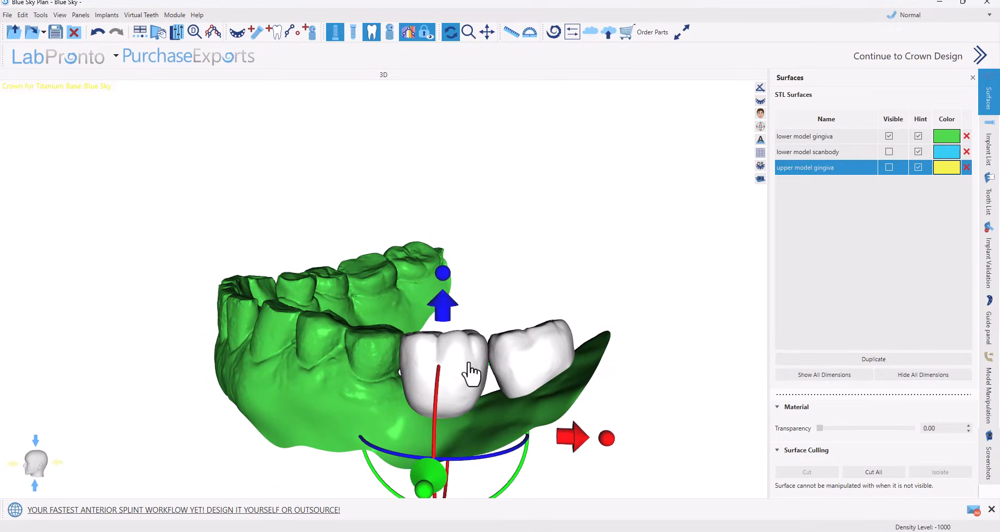
pyautogui.click(521, 375)
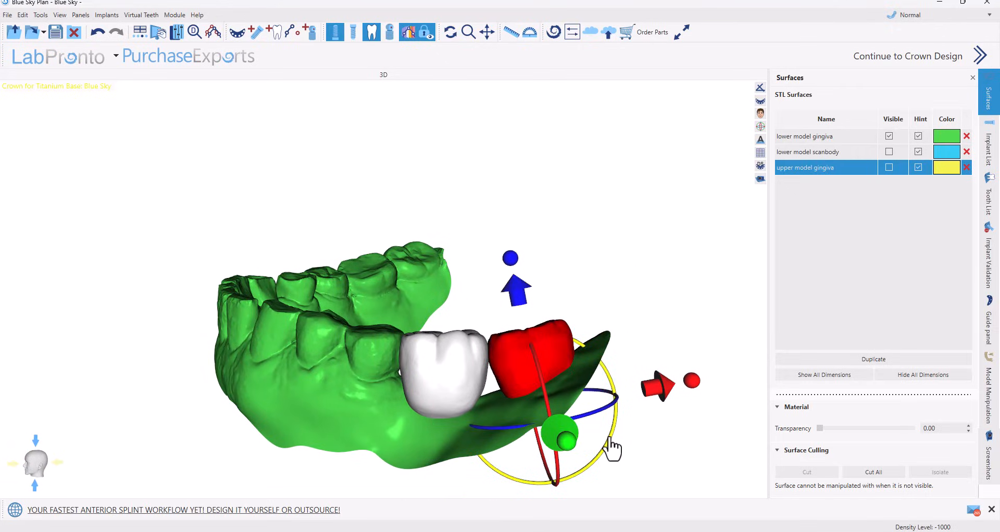
pyautogui.moveTo(611, 449); pyautogui.dragTo(608, 446)
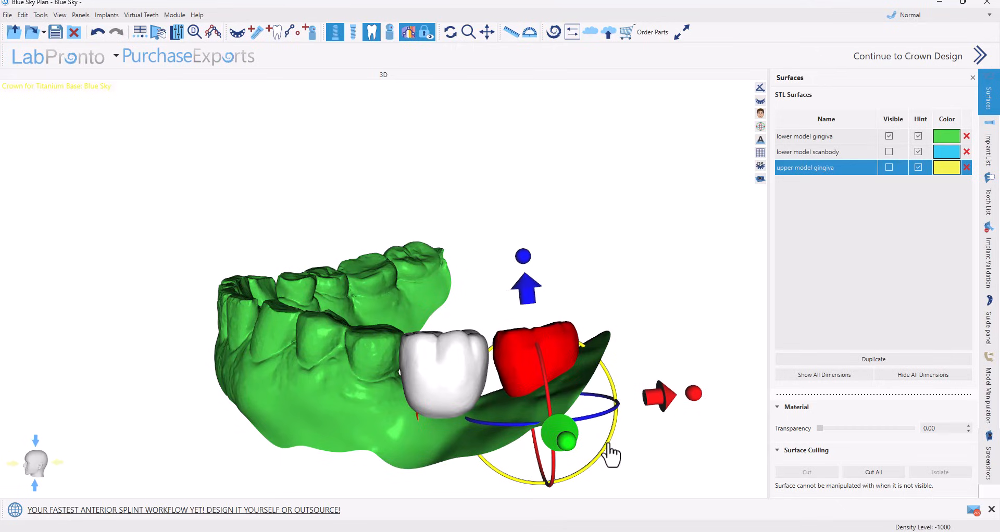
pyautogui.moveTo(656, 400); pyautogui.dragTo(651, 401)
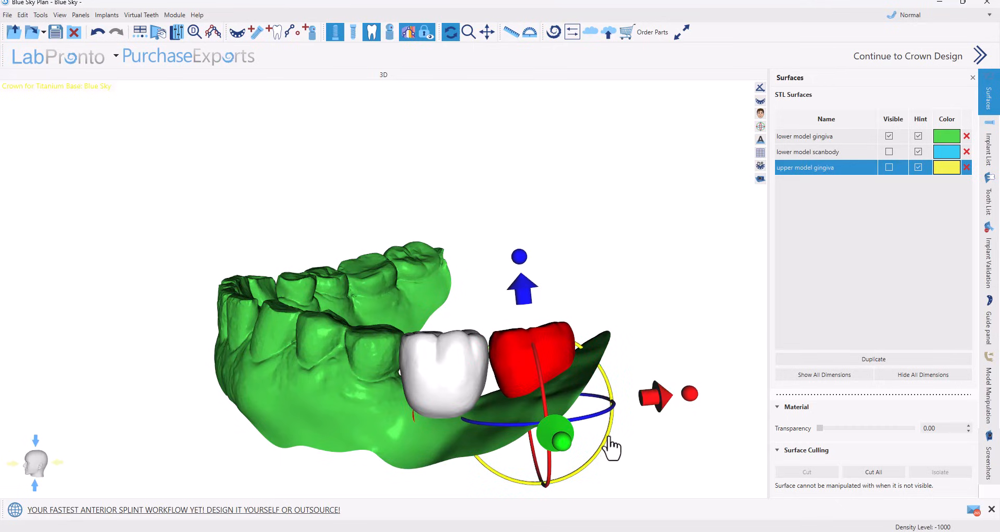
pyautogui.moveTo(608, 441); pyautogui.dragTo(605, 443)
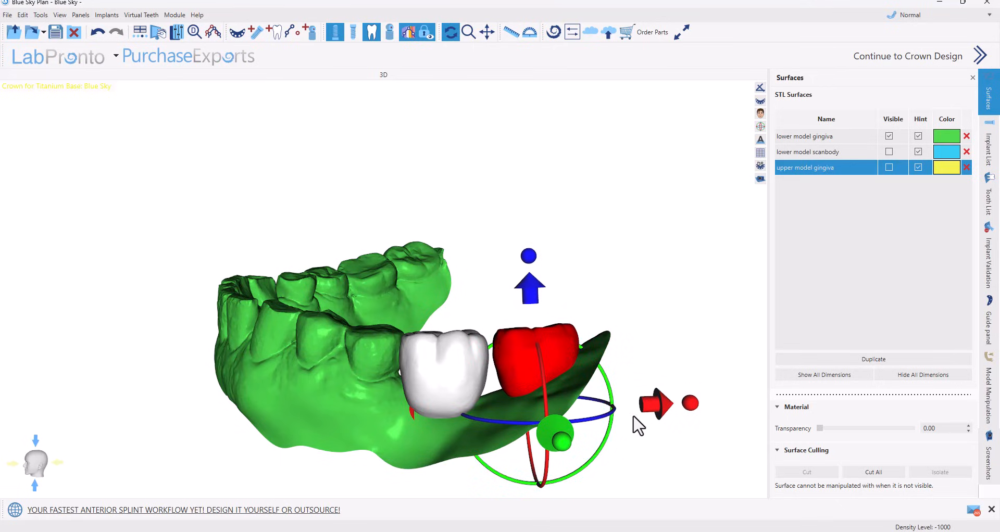
pyautogui.moveTo(652, 408); pyautogui.dragTo(644, 417)
pyautogui.moveTo(628, 455); pyautogui.dragTo(595, 460)
pyautogui.moveTo(634, 432); pyautogui.dragTo(634, 432)
# Step: Fine-tune the left second molar crown's rotation as seen from the cheek side
pyautogui.moveTo(233, 374); pyautogui.dragTo(255, 282)
pyautogui.click(569, 323)
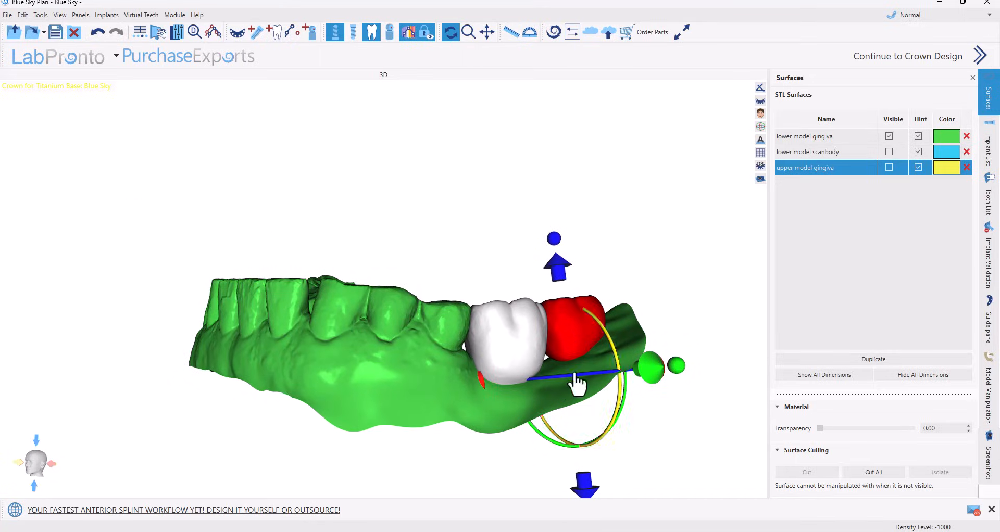
pyautogui.moveTo(573, 395); pyautogui.dragTo(620, 425)
# Step: Inspect how both molar crowns sit over the implants and Ti-base abutments from below and from the side
pyautogui.moveTo(472, 430); pyautogui.dragTo(384, 346)
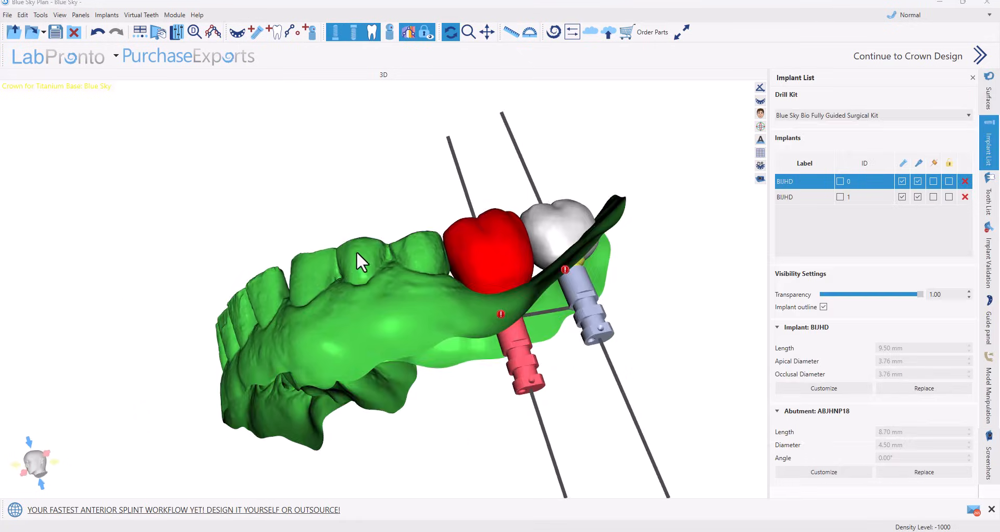
pyautogui.moveTo(357, 252); pyautogui.dragTo(305, 261)
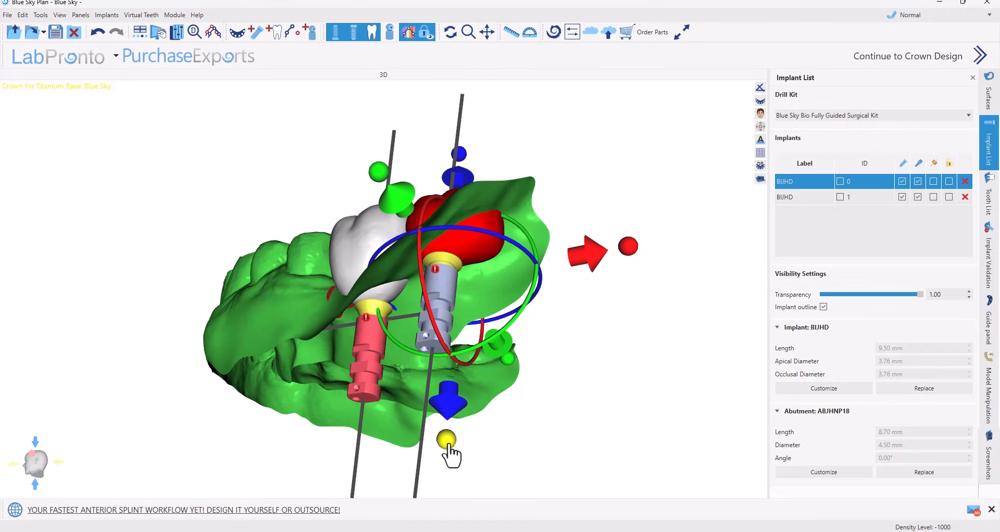
pyautogui.moveTo(448, 444); pyautogui.dragTo(407, 386, button='right')
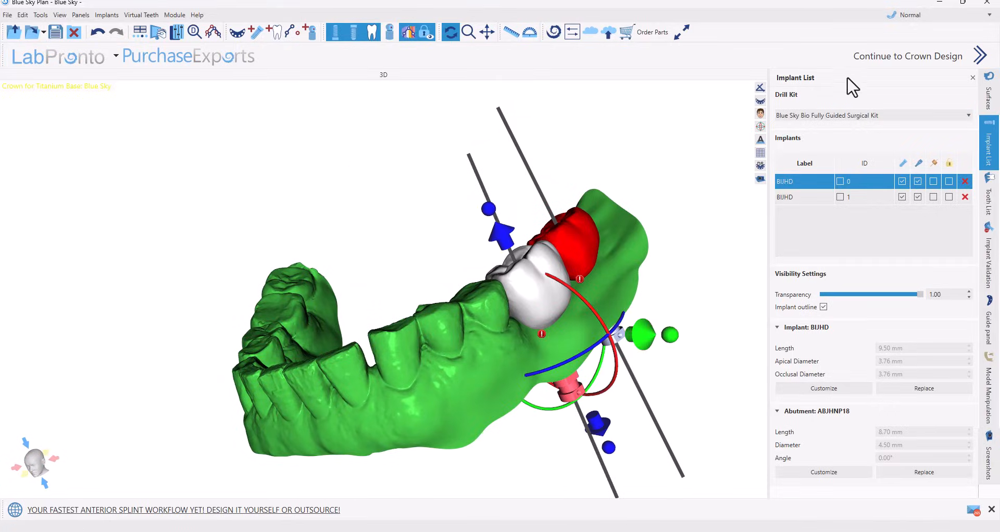
# Step: Continue to crown design and examine the lower model with the Crown on a Tibase restoration settings for the mandible
pyautogui.click(923, 51)
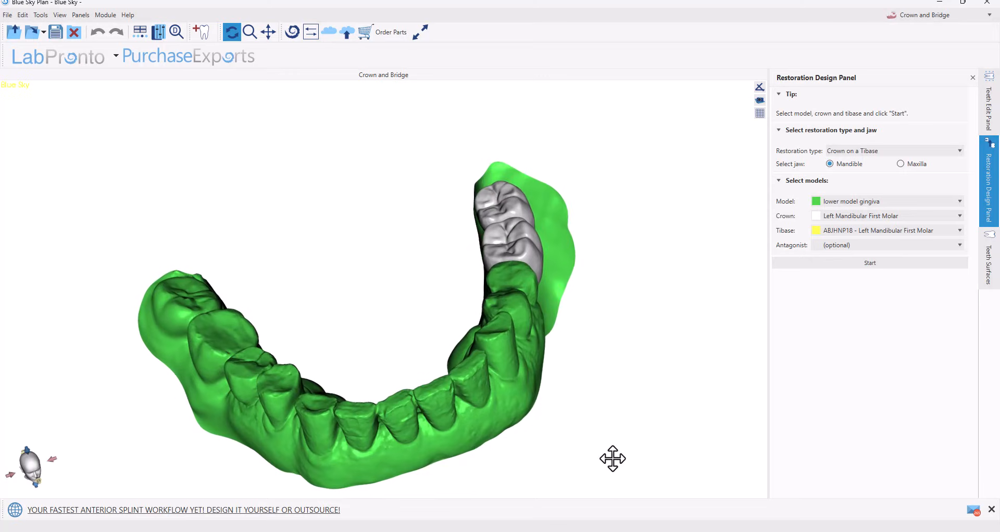
pyautogui.moveTo(612, 459); pyautogui.dragTo(544, 453, button='right')
pyautogui.moveTo(415, 458); pyautogui.dragTo(373, 385, button='right')
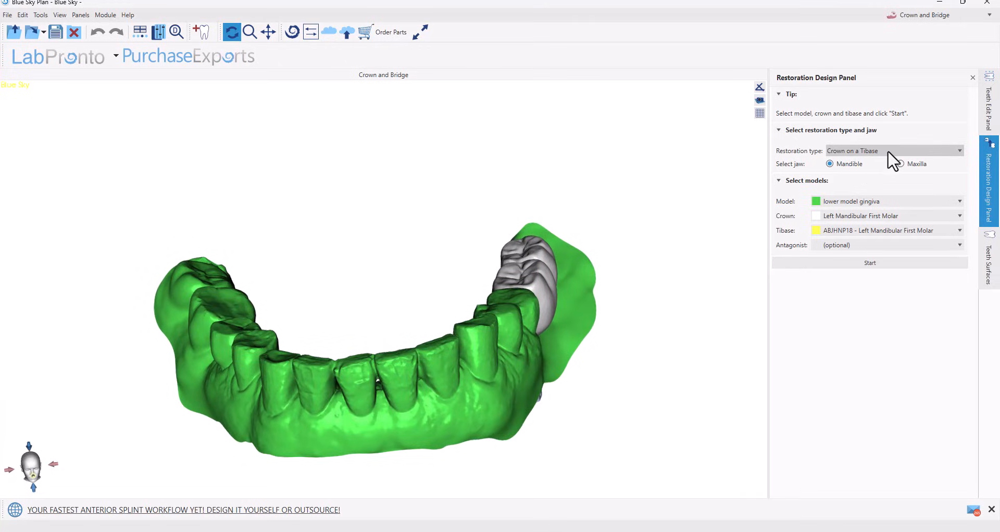
pyautogui.moveTo(672, 329); pyautogui.dragTo(603, 340)
# Step: Start the restoration with the Left Mandibular First Molar as crown, its ABJHNP18 Tibase, and the upper model gingiva as antagonist
pyautogui.click(842, 217)
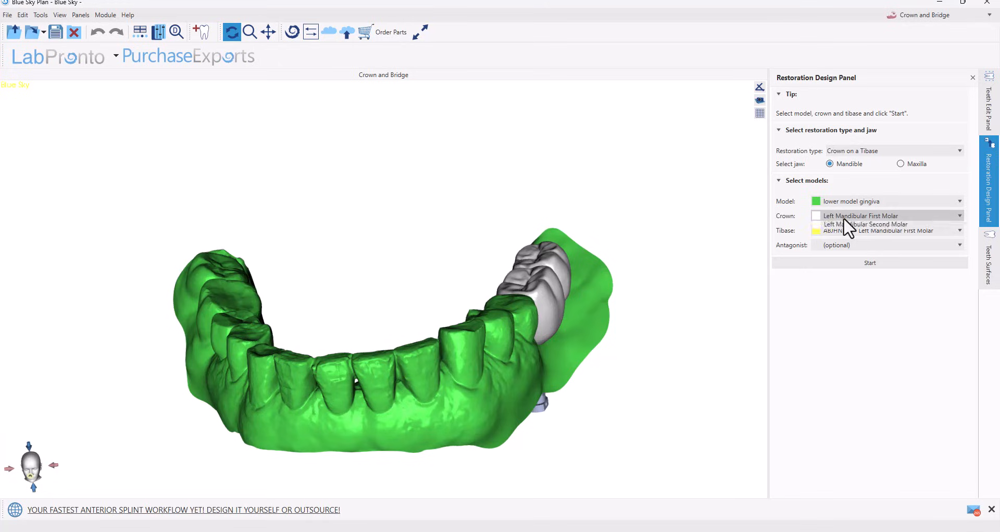
pyautogui.click(844, 225)
pyautogui.click(845, 226)
pyautogui.click(845, 229)
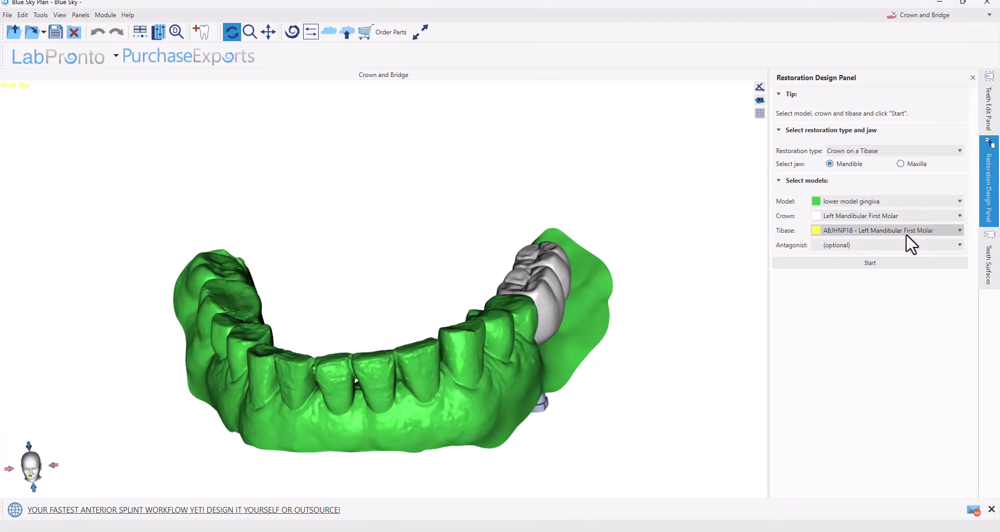
pyautogui.click(877, 246)
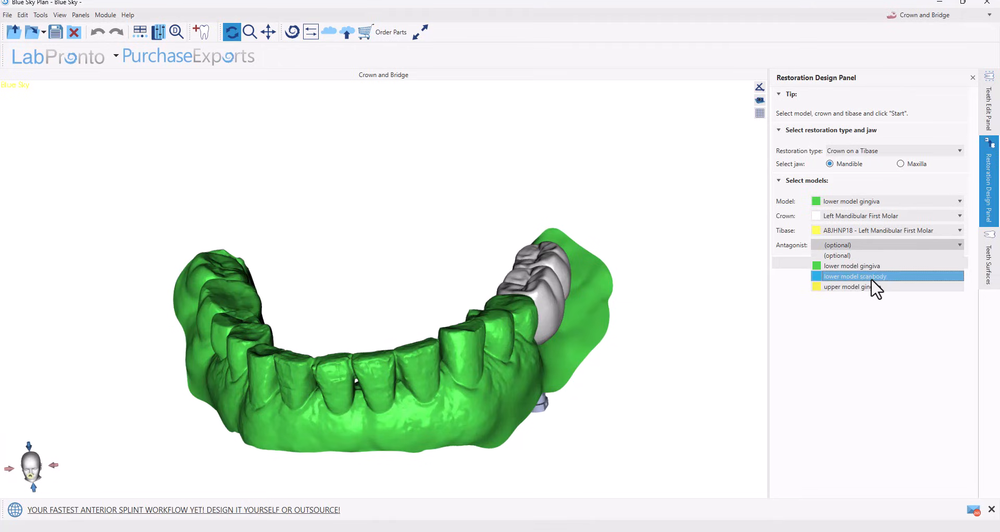
pyautogui.click(877, 287)
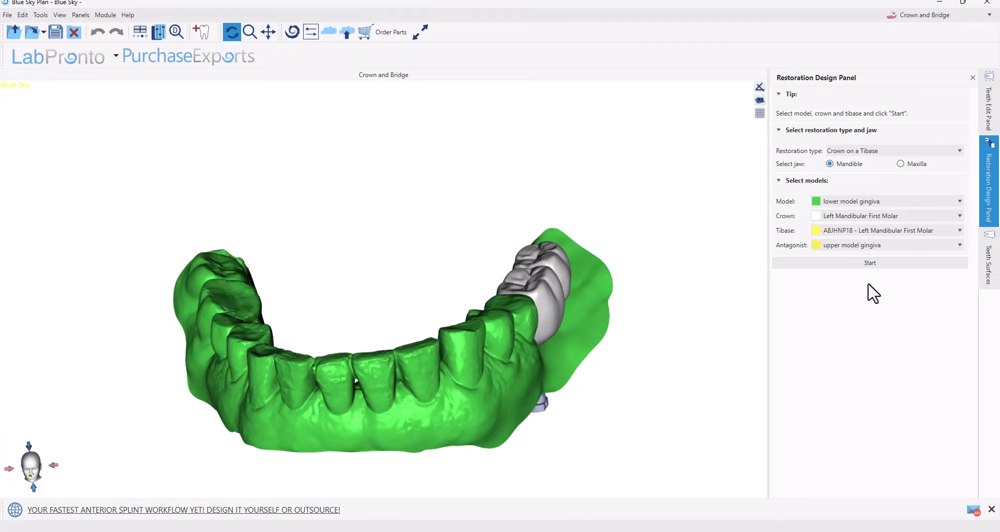
pyautogui.click(870, 263)
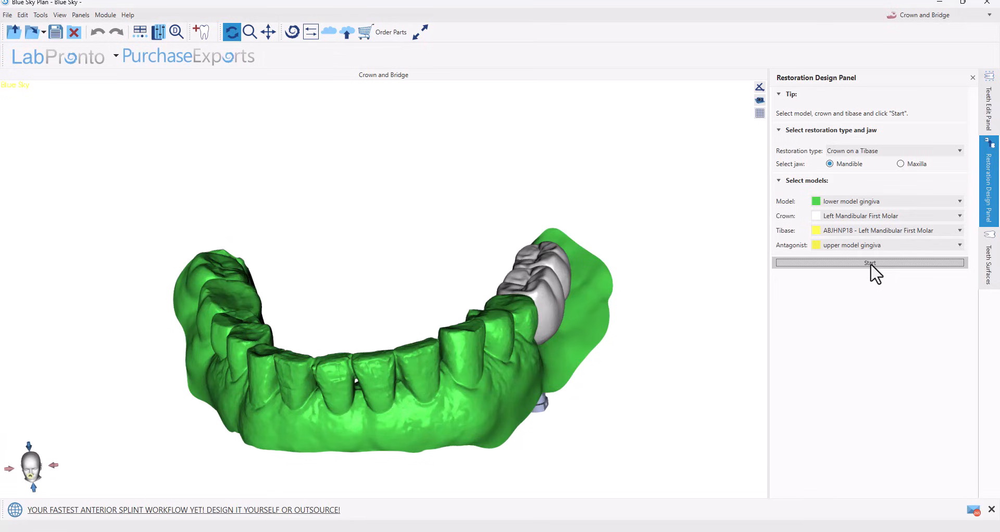
# Step: Check the first molar crown's insertion direction from the side, accept it and continue to the interproximal areas stage
pyautogui.moveTo(734, 362); pyautogui.dragTo(405, 353)
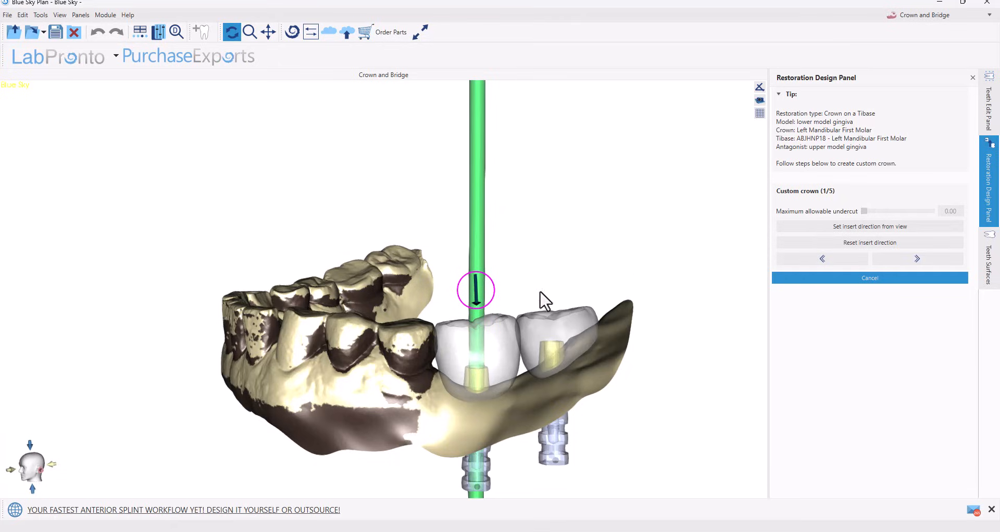
pyautogui.moveTo(343, 248); pyautogui.dragTo(346, 292)
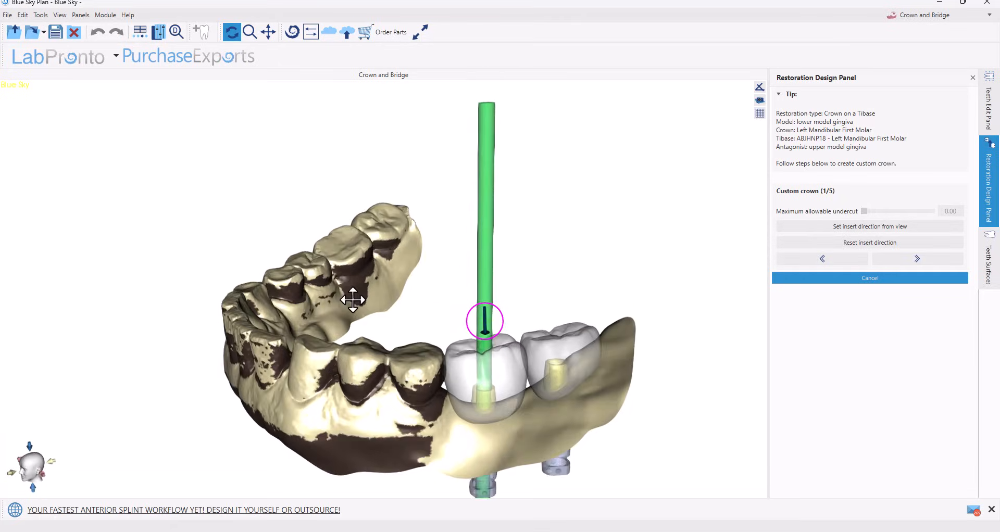
pyautogui.click(898, 258)
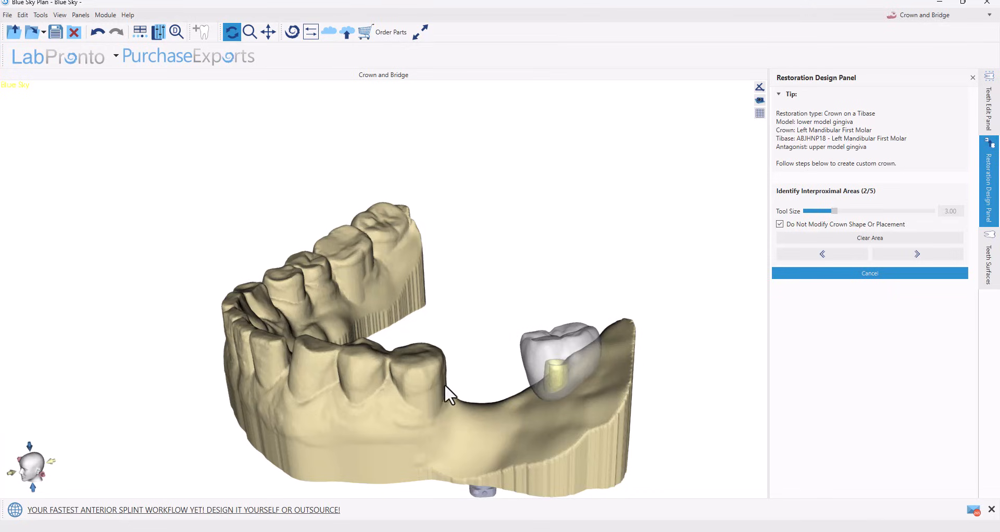
# Step: Keep Do Not Modify Crown Shape Or Placement enabled, leave the interproximal areas unmarked, and continue to the margin stage
pyautogui.moveTo(449, 391)
pyautogui.mouseDown()
pyautogui.moveTo(398, 358)
pyautogui.moveTo(342, 359)
pyautogui.moveTo(464, 380)
pyautogui.mouseUp()
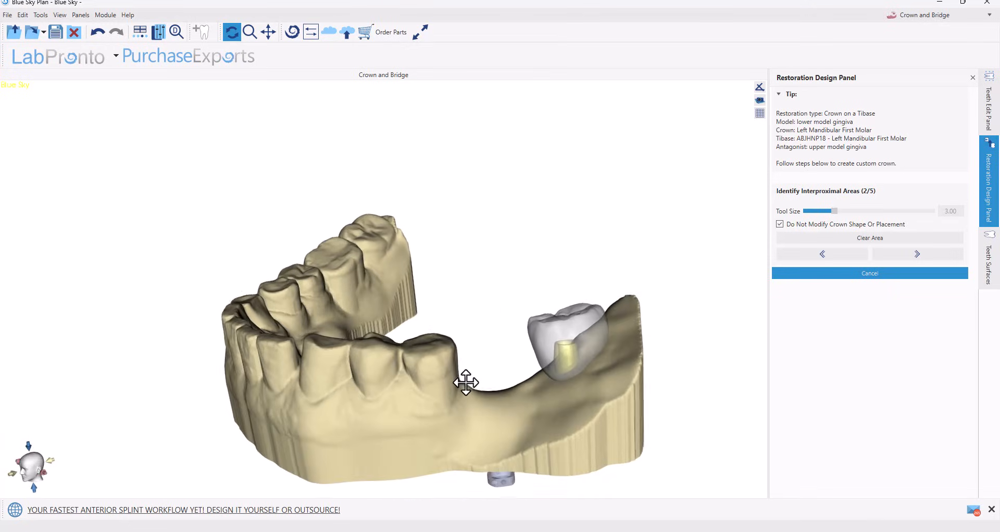
pyautogui.moveTo(398, 374); pyautogui.dragTo(404, 424)
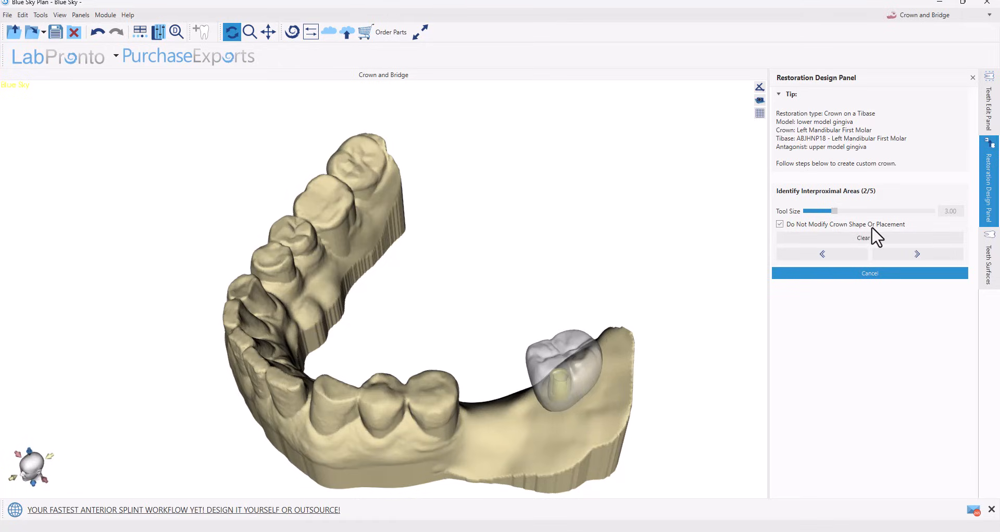
pyautogui.click(908, 254)
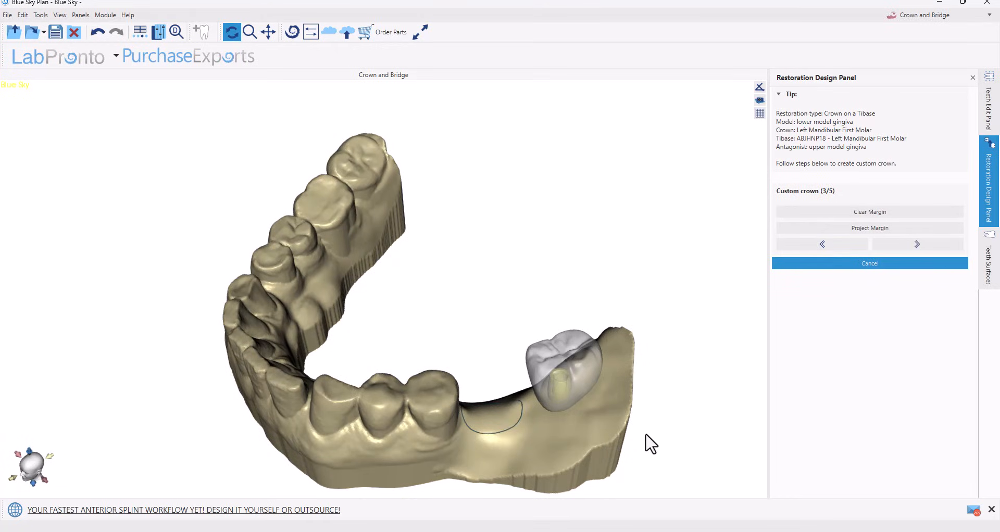
# Step: Make the D - Mandibular first molar crown surface visible over the margin outline and return to the margin stage
pyautogui.moveTo(612, 462); pyautogui.dragTo(646, 440)
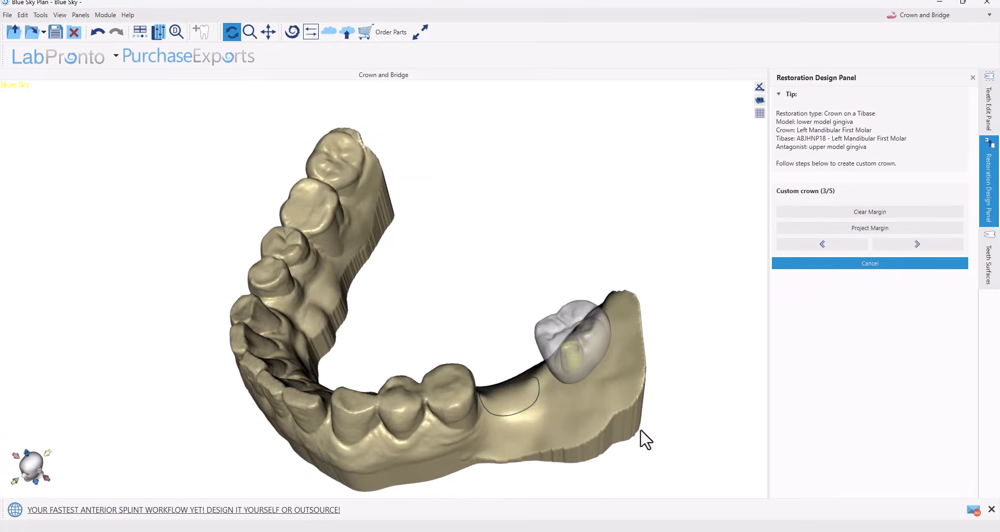
pyautogui.click(988, 260)
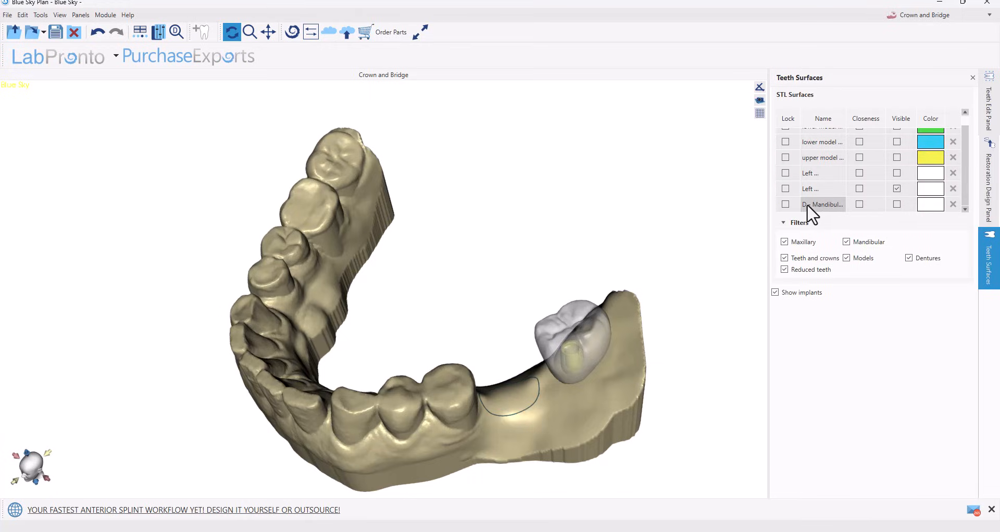
pyautogui.click(897, 204)
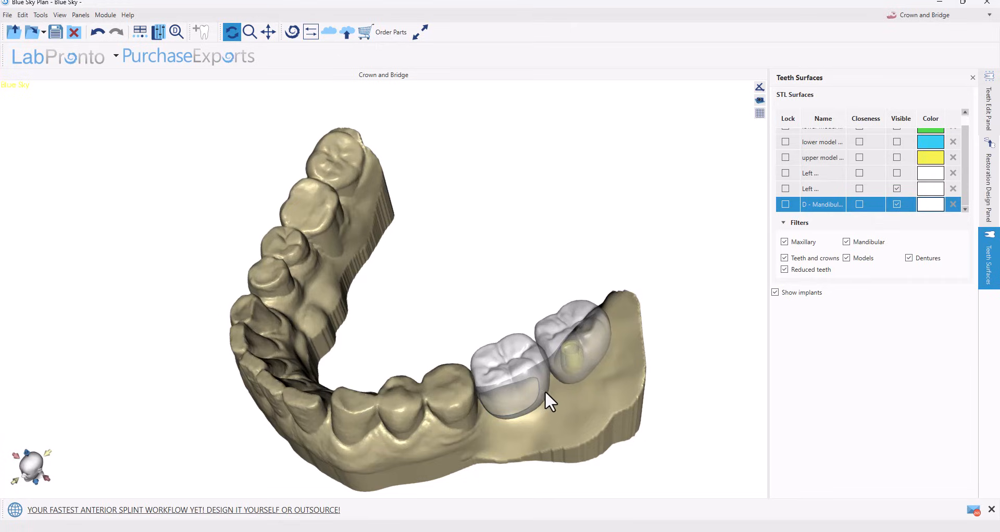
pyautogui.moveTo(522, 388); pyautogui.dragTo(428, 392)
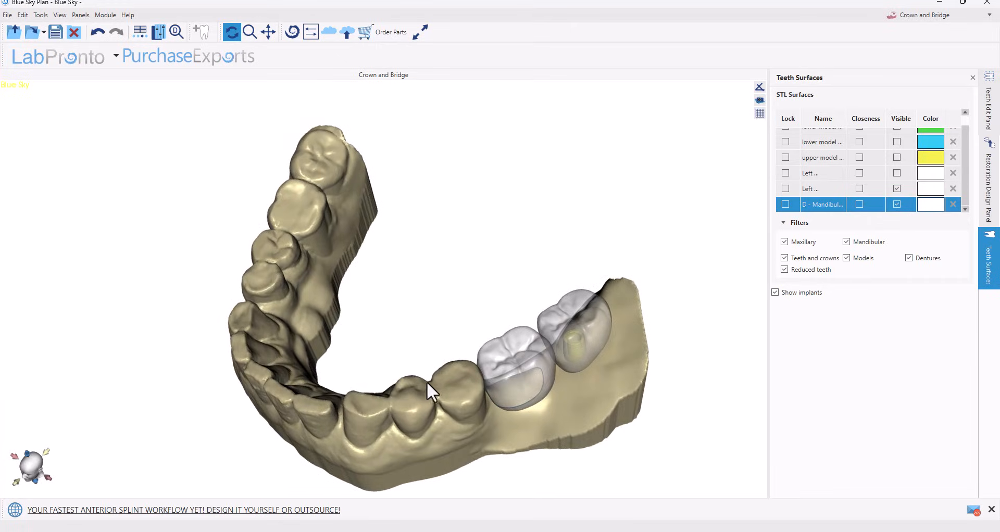
pyautogui.click(989, 219)
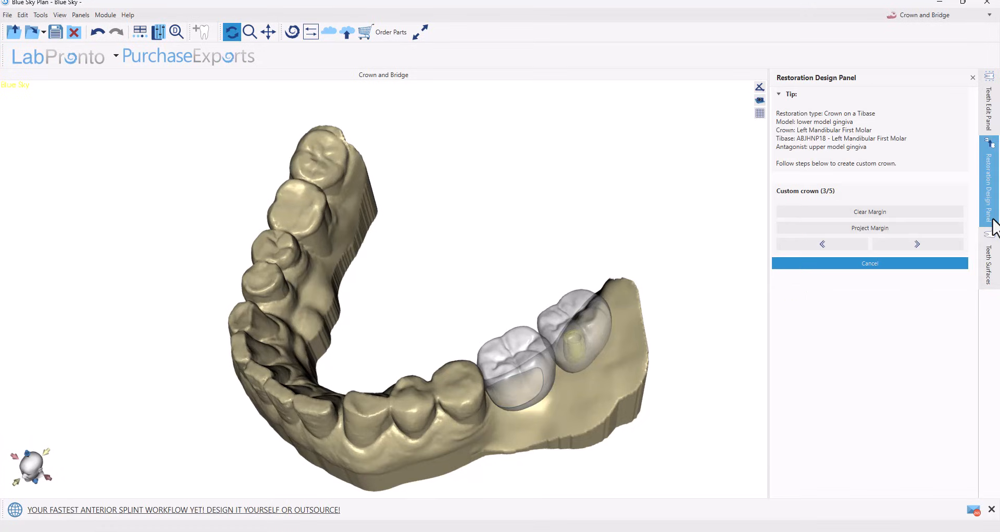
# Step: Adjust the margin outline beneath the first molar crown on its cheek side and continue to the crown parameters
pyautogui.moveTo(544, 443); pyautogui.dragTo(449, 344)
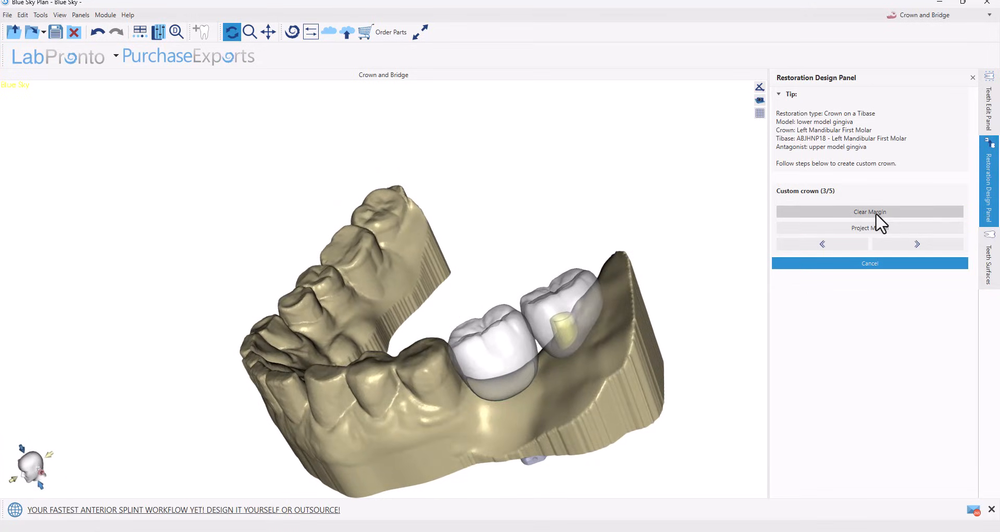
pyautogui.moveTo(565, 415); pyautogui.dragTo(575, 428)
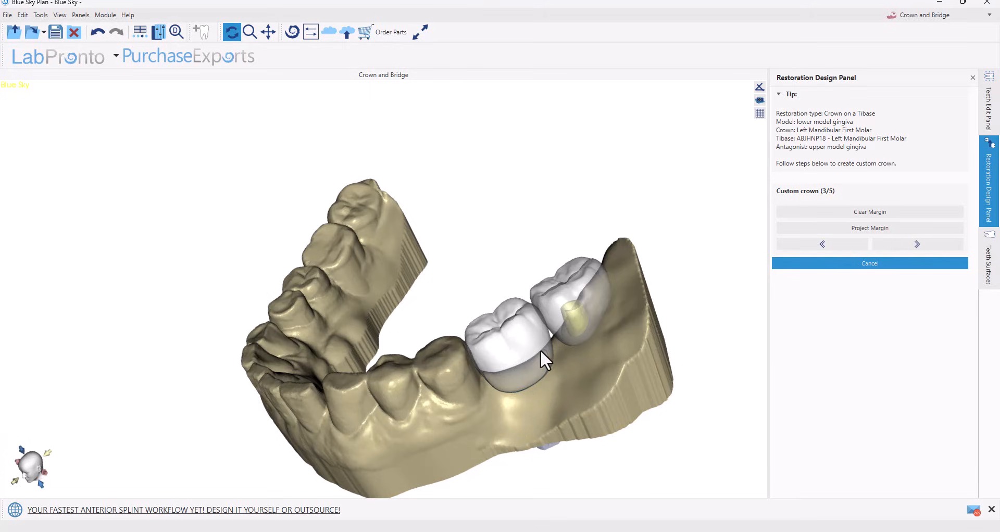
pyautogui.moveTo(455, 420); pyautogui.dragTo(549, 454)
pyautogui.moveTo(548, 453); pyautogui.dragTo(538, 366, button='right')
pyautogui.moveTo(495, 388); pyautogui.dragTo(486, 388)
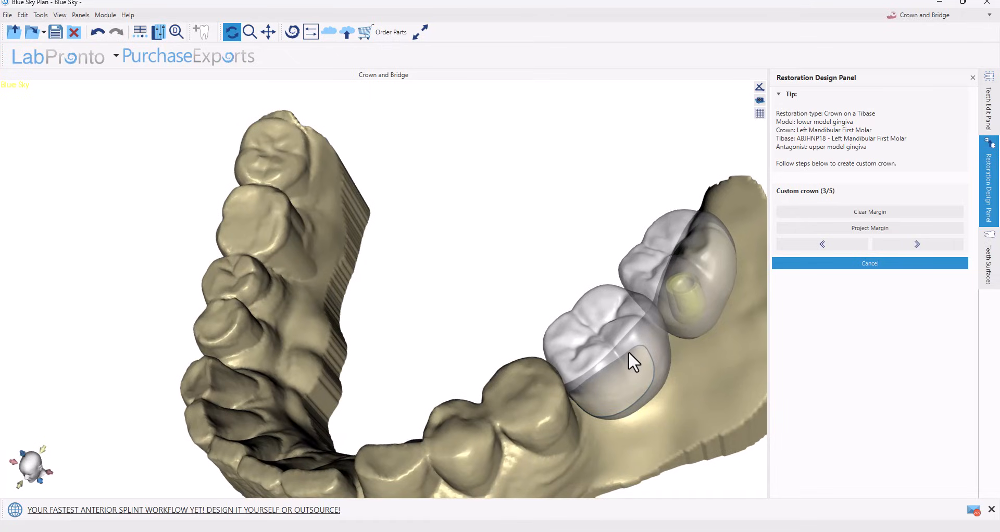
pyautogui.moveTo(629, 349); pyautogui.dragTo(644, 350)
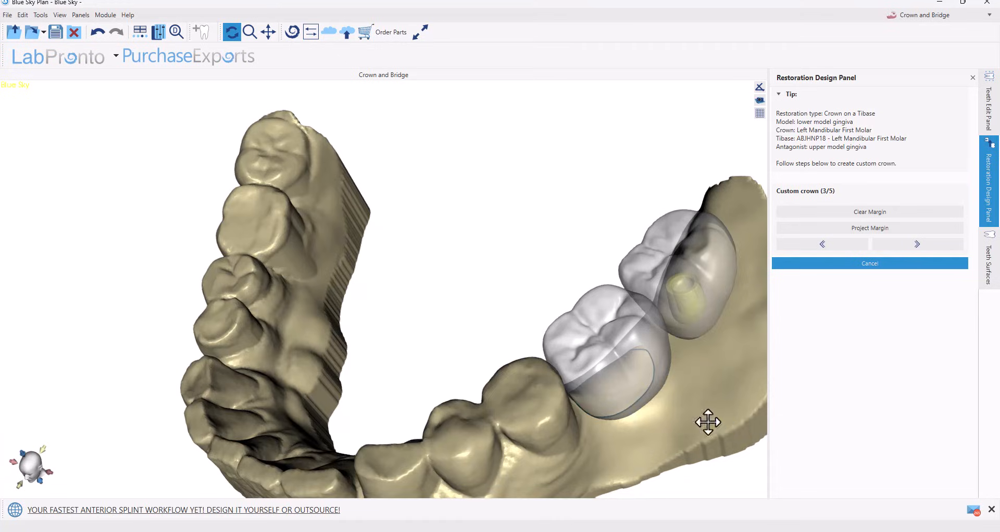
pyautogui.moveTo(707, 420); pyautogui.dragTo(552, 388)
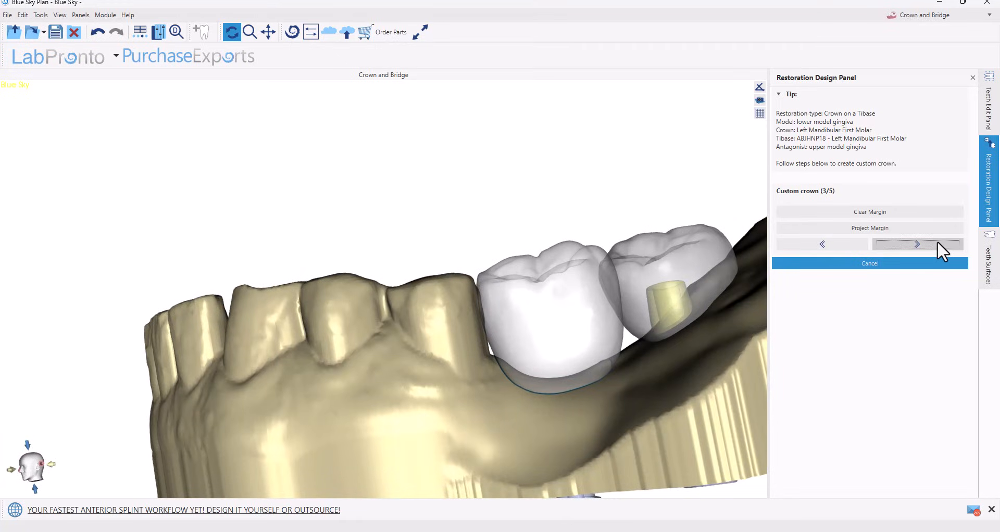
pyautogui.click(938, 242)
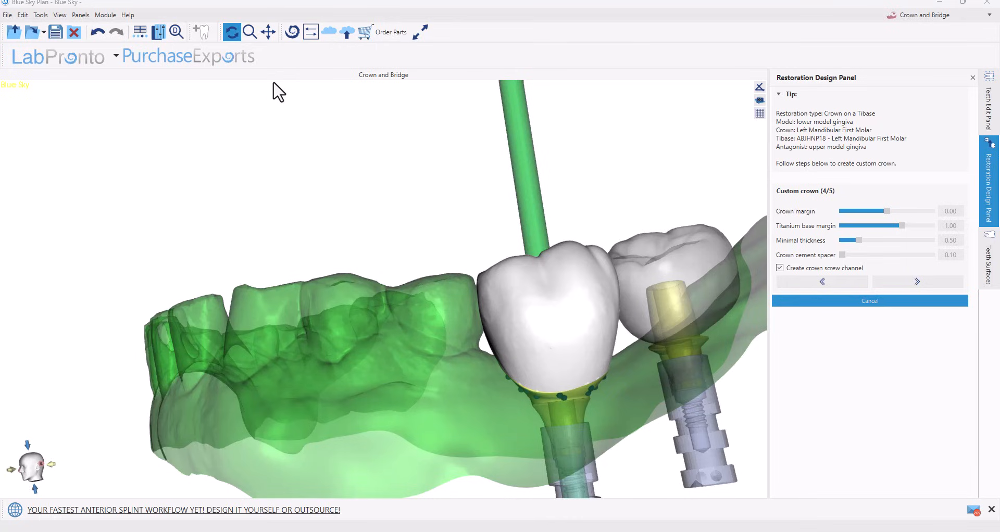
# Step: Set the crown margin to -1.25 and the titanium base margin to 0.25, and continue to occlusal contact adaptation
pyautogui.moveTo(393, 376); pyautogui.dragTo(452, 383)
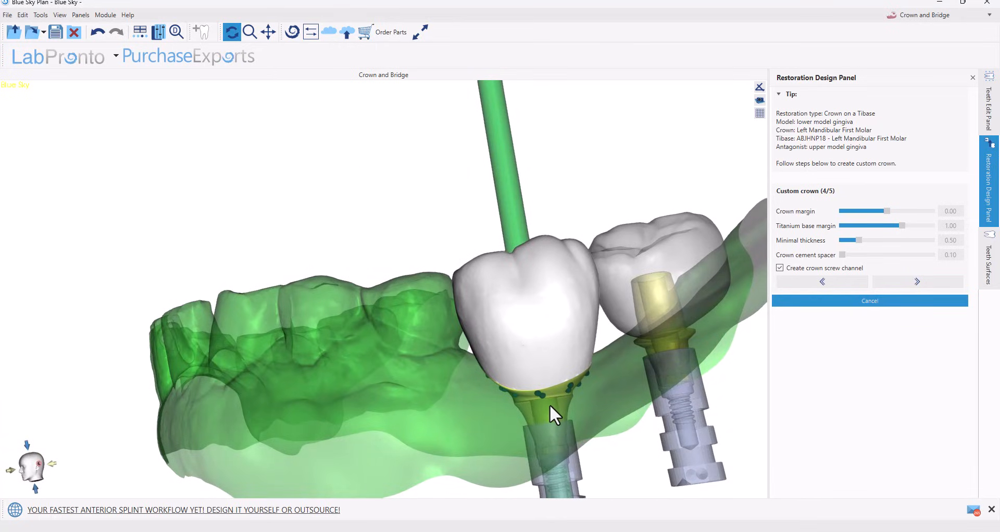
pyautogui.moveTo(630, 440); pyautogui.dragTo(414, 321)
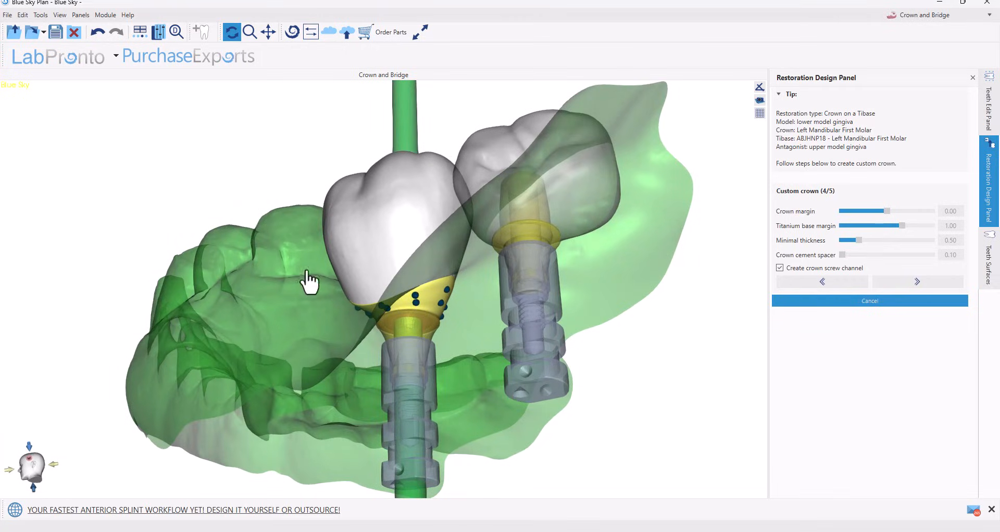
pyautogui.moveTo(308, 281); pyautogui.dragTo(266, 302)
pyautogui.moveTo(885, 211)
pyautogui.mouseDown()
pyautogui.moveTo(909, 211)
pyautogui.moveTo(868, 211)
pyautogui.mouseUp()
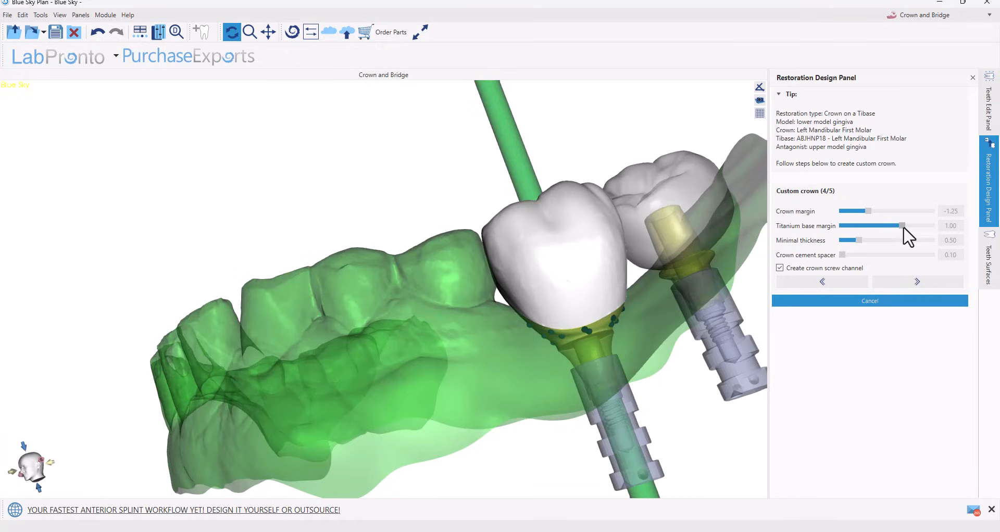
pyautogui.moveTo(879, 225); pyautogui.dragTo(891, 226)
pyautogui.moveTo(632, 389); pyautogui.dragTo(542, 384)
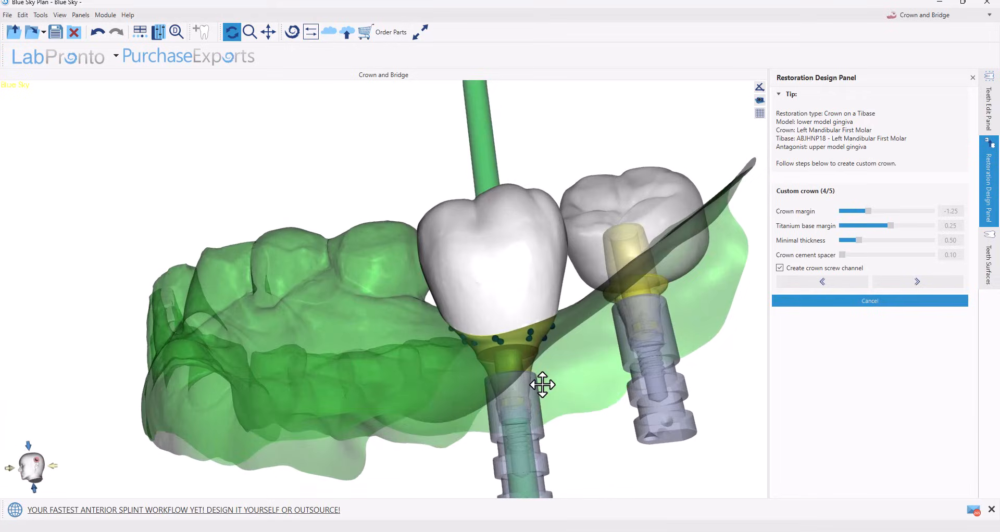
pyautogui.moveTo(571, 347); pyautogui.dragTo(353, 379)
pyautogui.moveTo(558, 394)
pyautogui.mouseDown()
pyautogui.moveTo(569, 353)
pyautogui.moveTo(454, 330)
pyautogui.moveTo(562, 362)
pyautogui.moveTo(543, 395)
pyautogui.mouseUp()
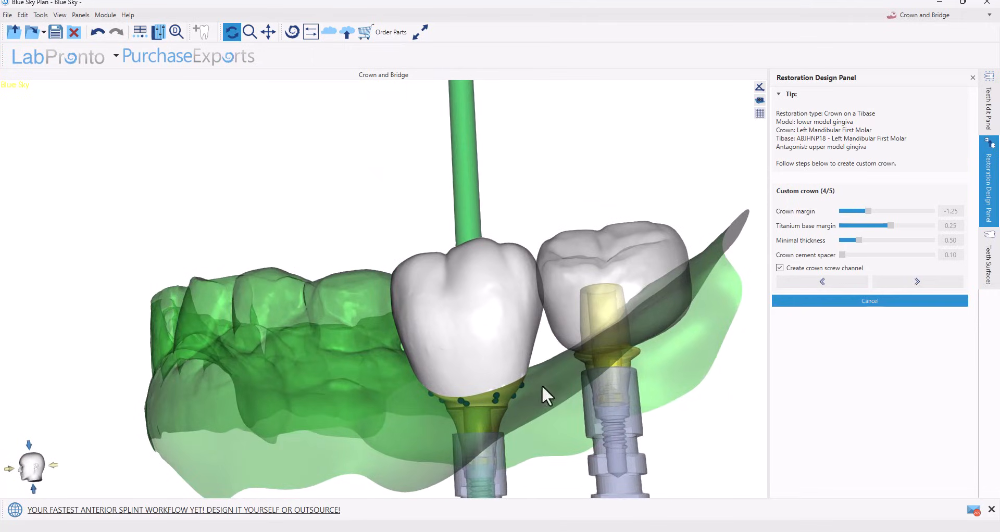
pyautogui.click(919, 281)
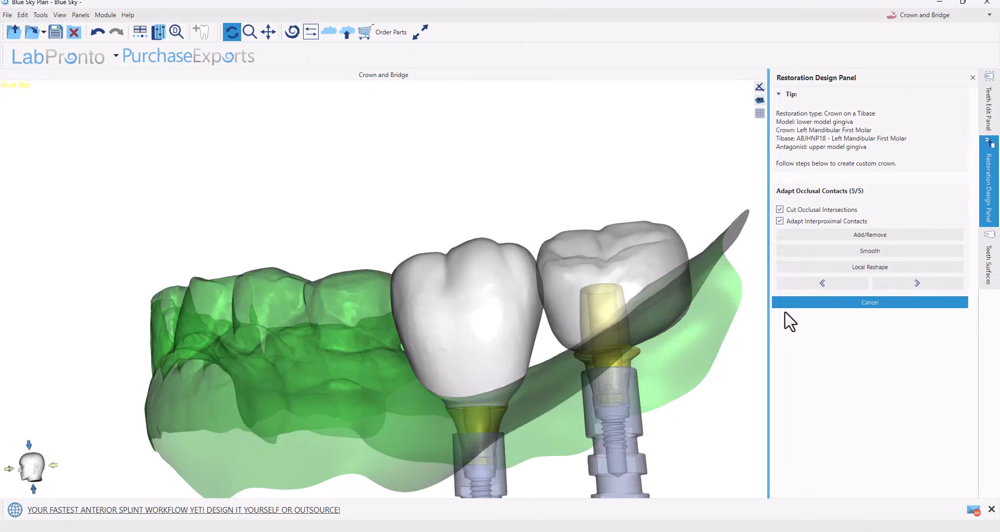
# Step: Show the upper model above the crowns and turn off Cut Occlusal Intersections and Adapt Interproximal Contacts
pyautogui.moveTo(290, 188); pyautogui.dragTo(399, 333)
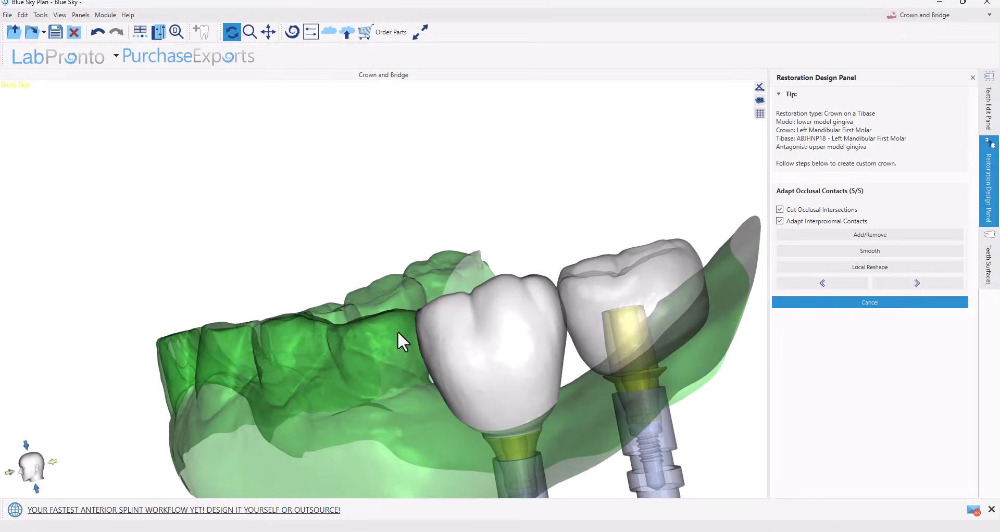
pyautogui.click(989, 258)
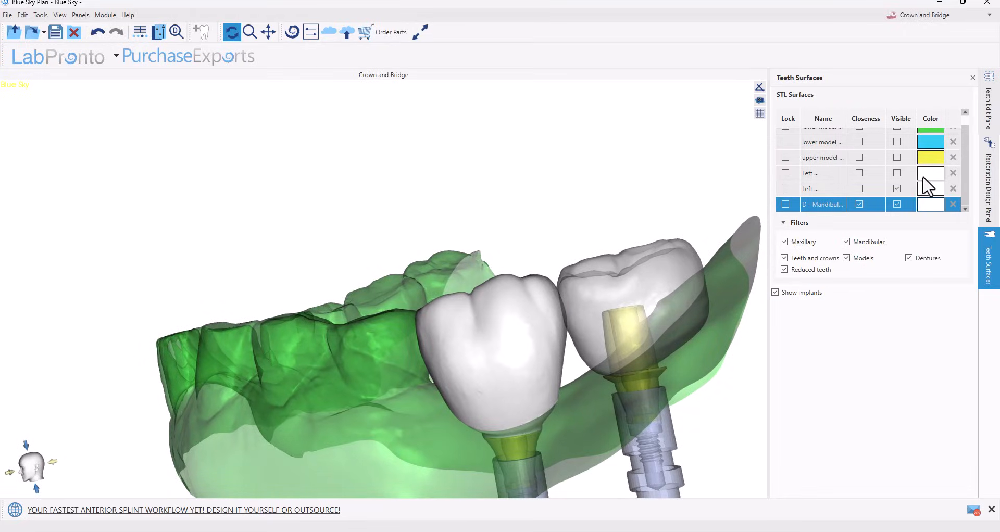
pyautogui.click(893, 166)
pyautogui.moveTo(485, 167)
pyautogui.mouseDown()
pyautogui.moveTo(420, 257)
pyautogui.moveTo(474, 427)
pyautogui.moveTo(469, 454)
pyautogui.moveTo(463, 218)
pyautogui.moveTo(499, 160)
pyautogui.mouseUp()
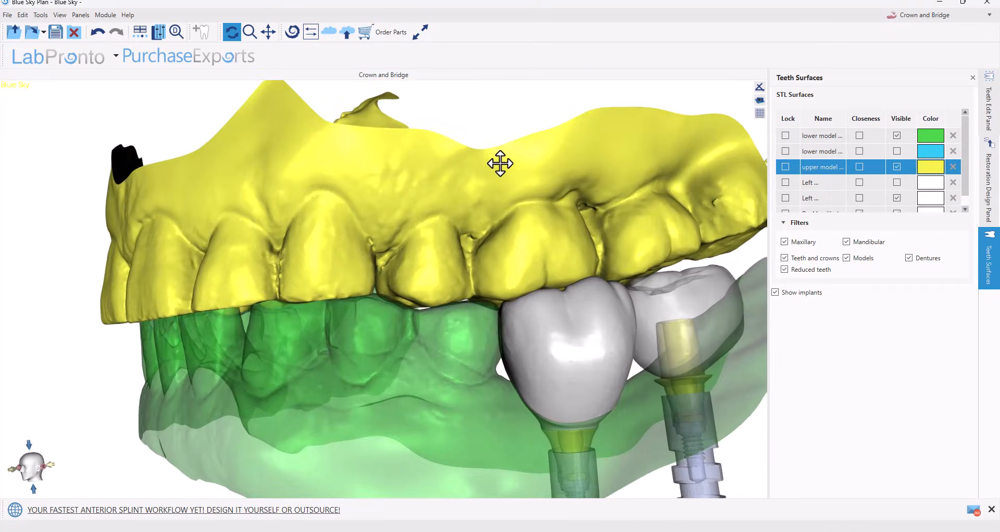
pyautogui.click(989, 182)
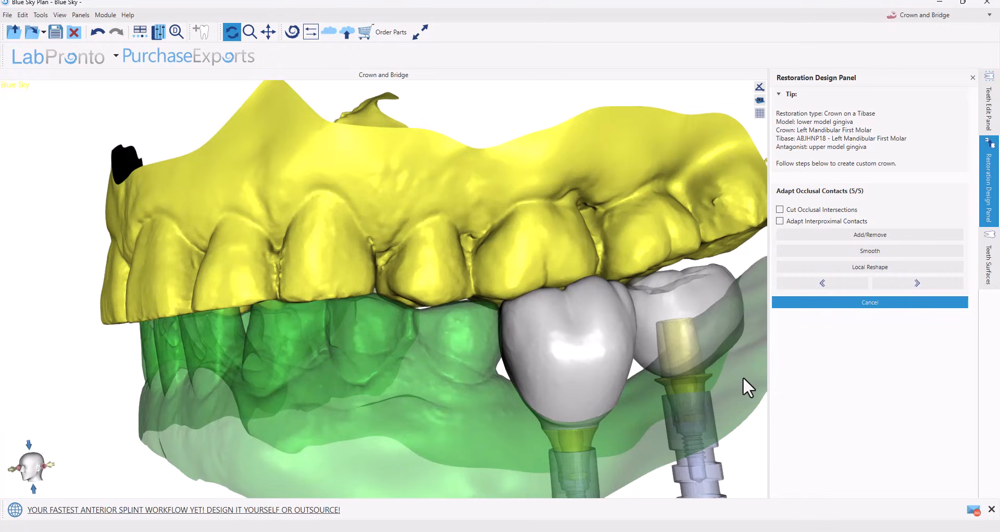
# Step: Locally reshape the first molar crown with a tool size of 5.50 and finish its restoration
pyautogui.moveTo(743, 379); pyautogui.dragTo(587, 386)
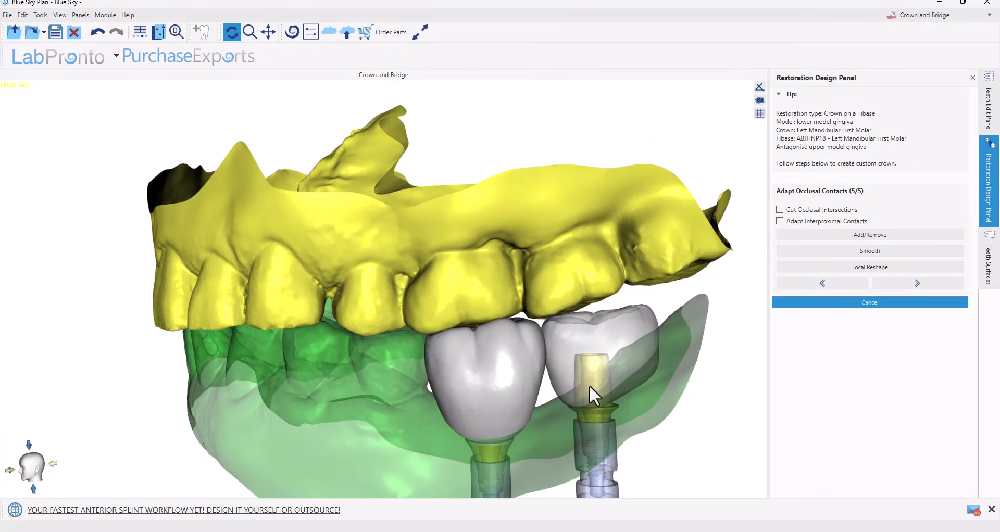
pyautogui.click(868, 267)
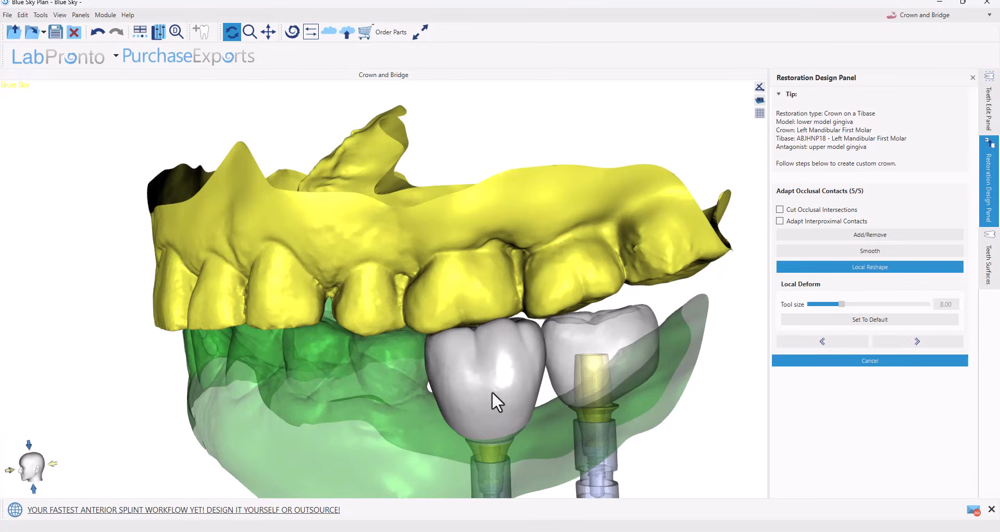
pyautogui.moveTo(661, 406); pyautogui.dragTo(464, 399)
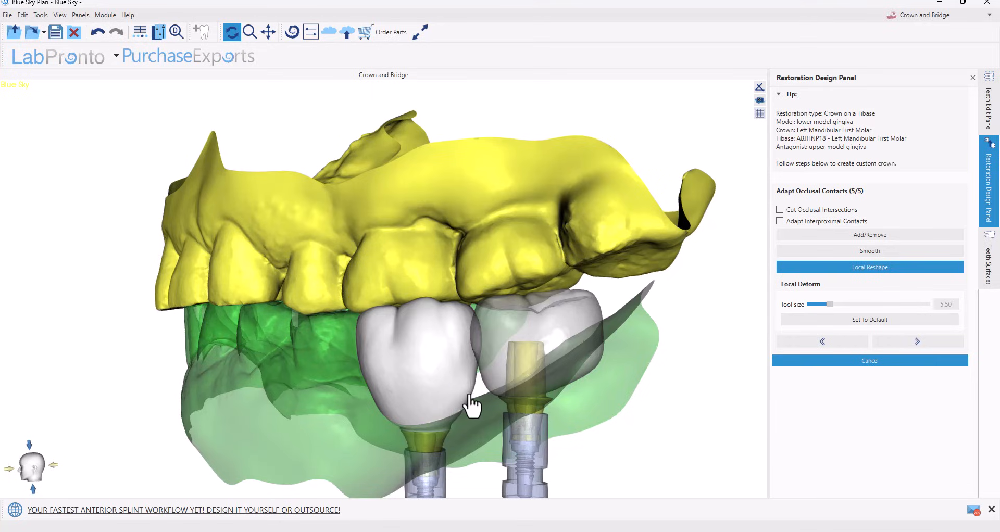
pyautogui.moveTo(633, 370); pyautogui.dragTo(532, 217)
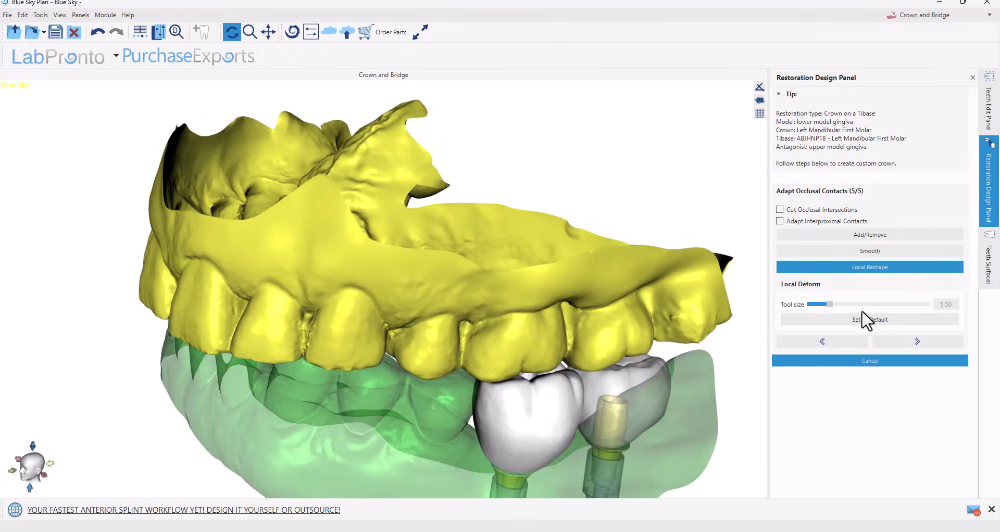
pyautogui.click(902, 342)
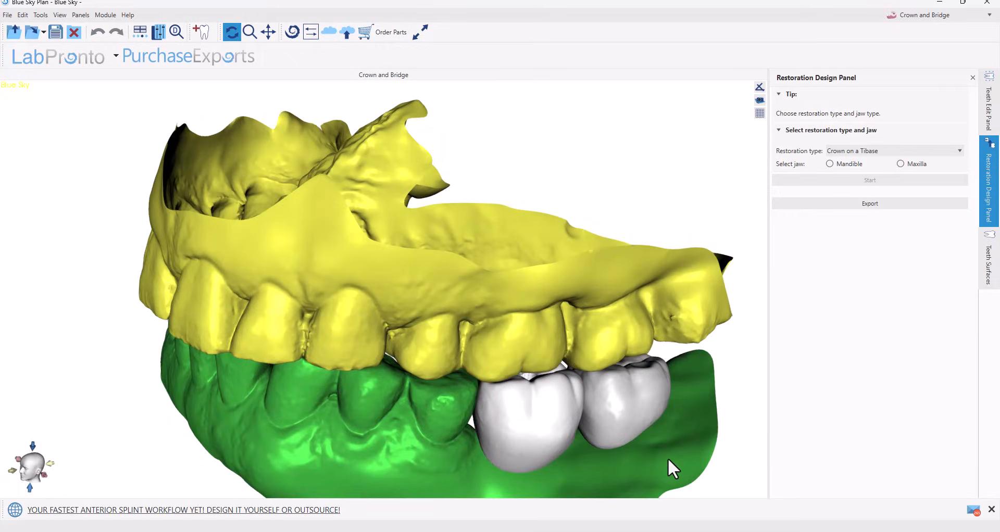
# Step: Hide the upper model and inspect the finished first molar crown on the lower model from the cheek side
pyautogui.moveTo(669, 467); pyautogui.dragTo(528, 359)
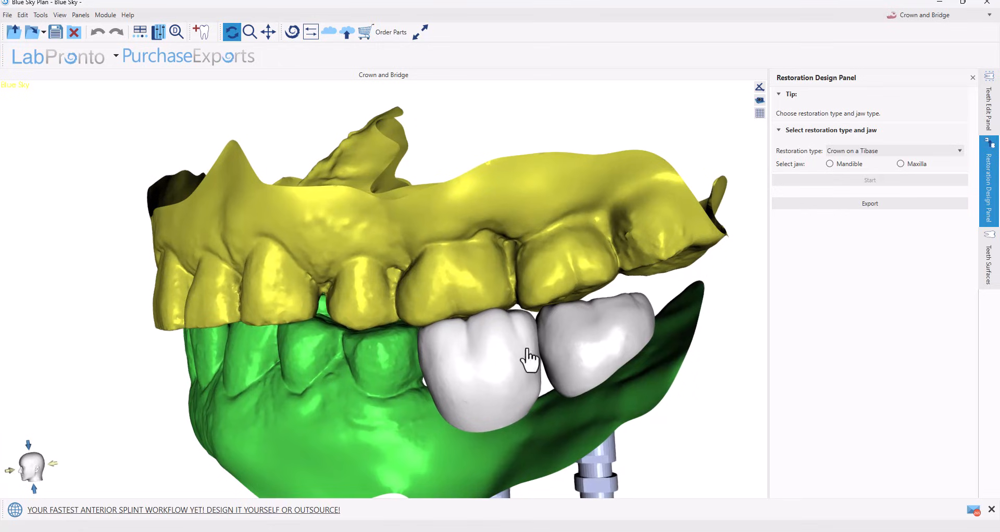
pyautogui.click(989, 259)
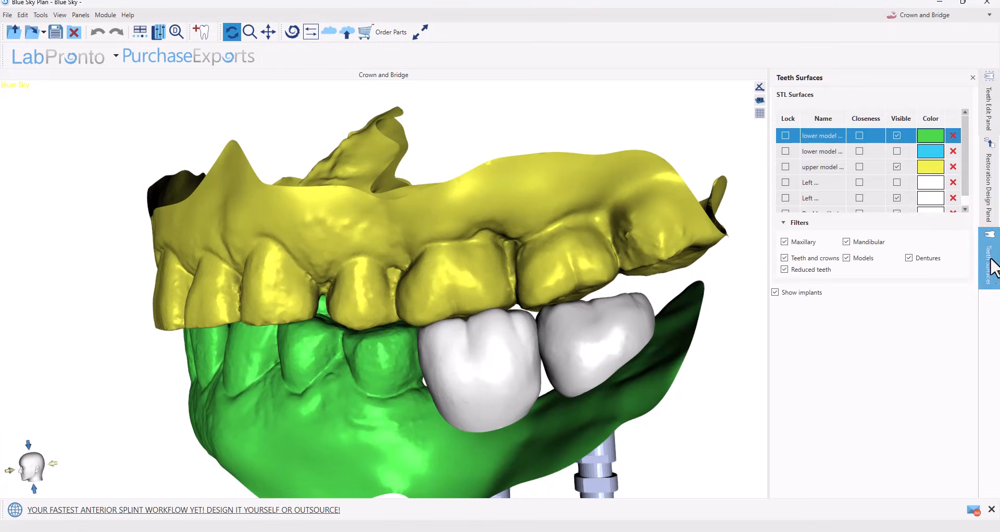
pyautogui.click(897, 167)
pyautogui.moveTo(339, 252); pyautogui.dragTo(369, 250)
pyautogui.moveTo(468, 439); pyautogui.dragTo(634, 342)
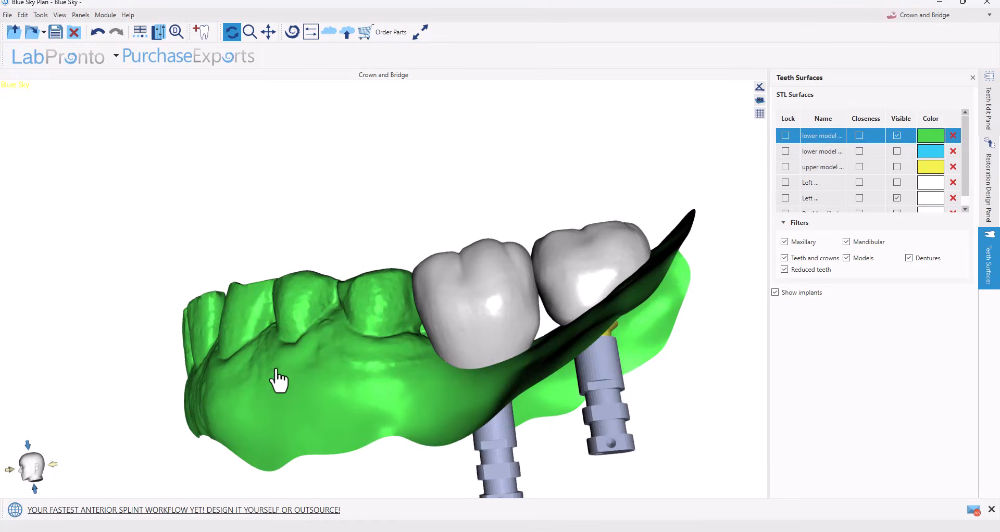
# Step: Temporarily hide the lower model and the implants to inspect both molar crowns alone, and show them again
pyautogui.moveTo(279, 381); pyautogui.dragTo(338, 385)
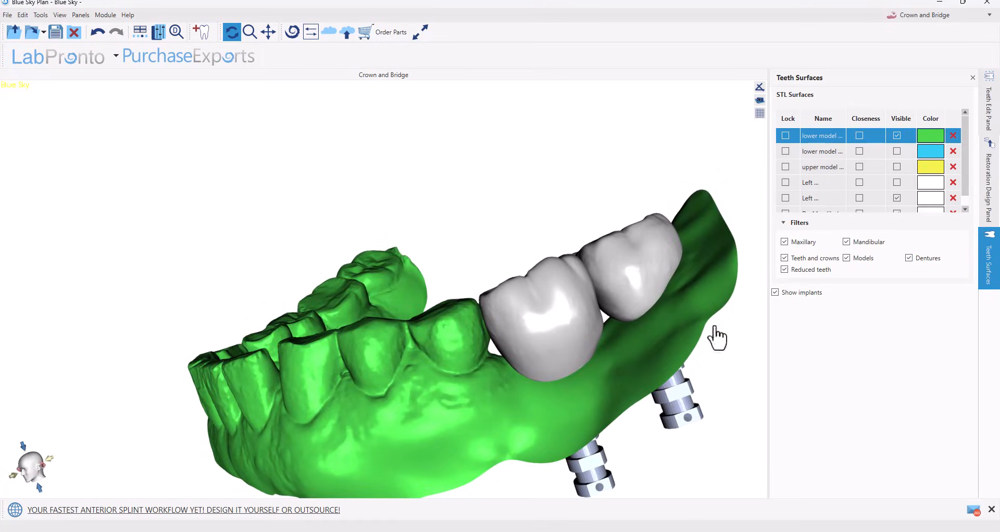
pyautogui.click(896, 136)
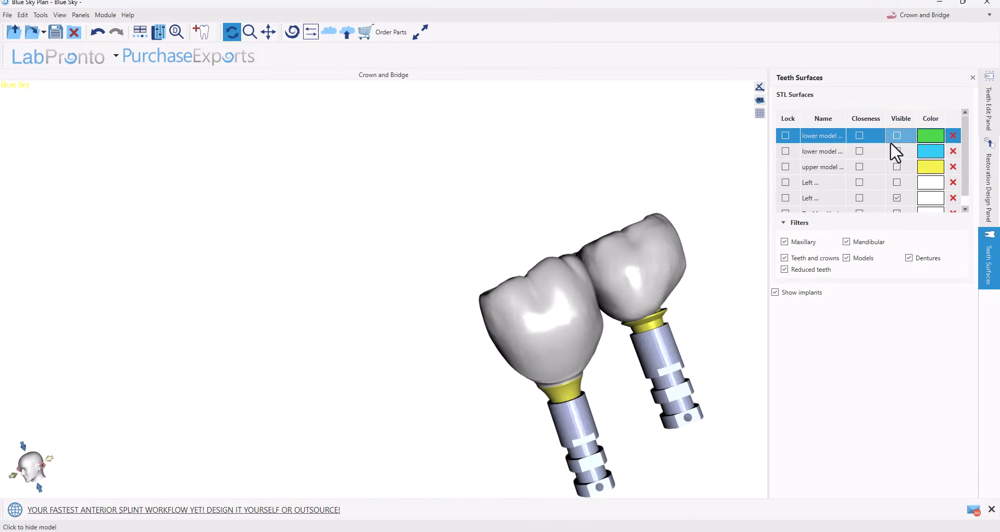
pyautogui.click(801, 293)
pyautogui.moveTo(293, 258); pyautogui.dragTo(582, 228)
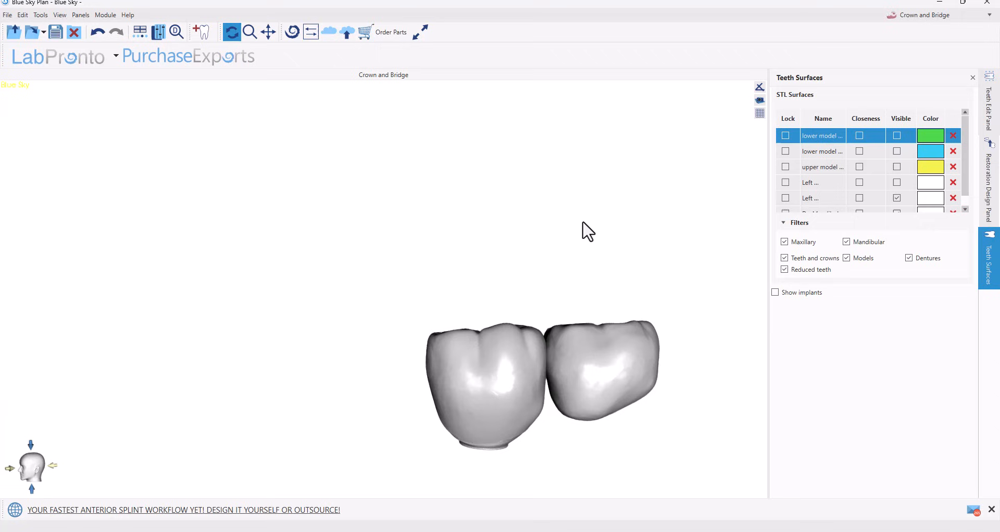
pyautogui.click(807, 292)
pyautogui.click(897, 141)
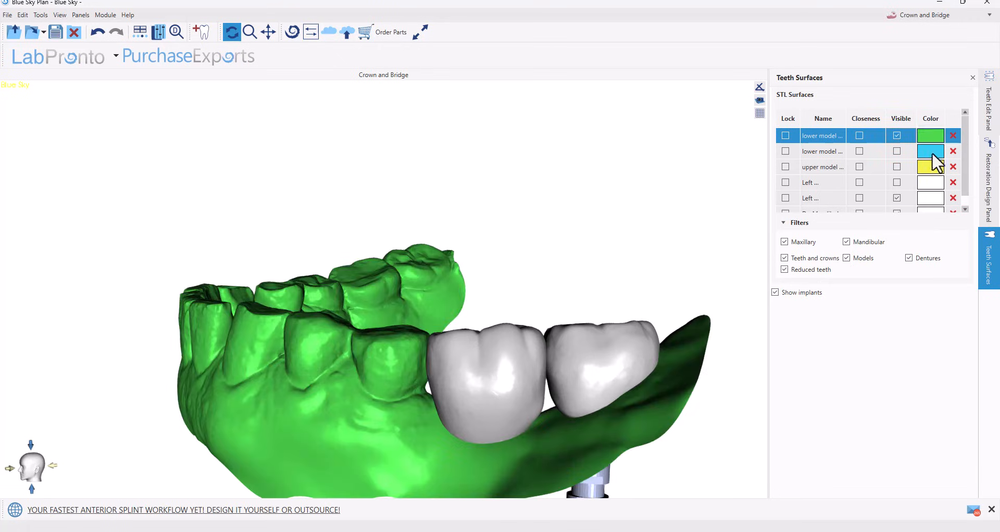
# Step: Set up a mandibular Crown on a Tibase restoration with Left Mandibular Second Molar, its ABJHNP Ti-base and upper model gingiva as antagonist
pyautogui.click(995, 192)
pyautogui.click(909, 166)
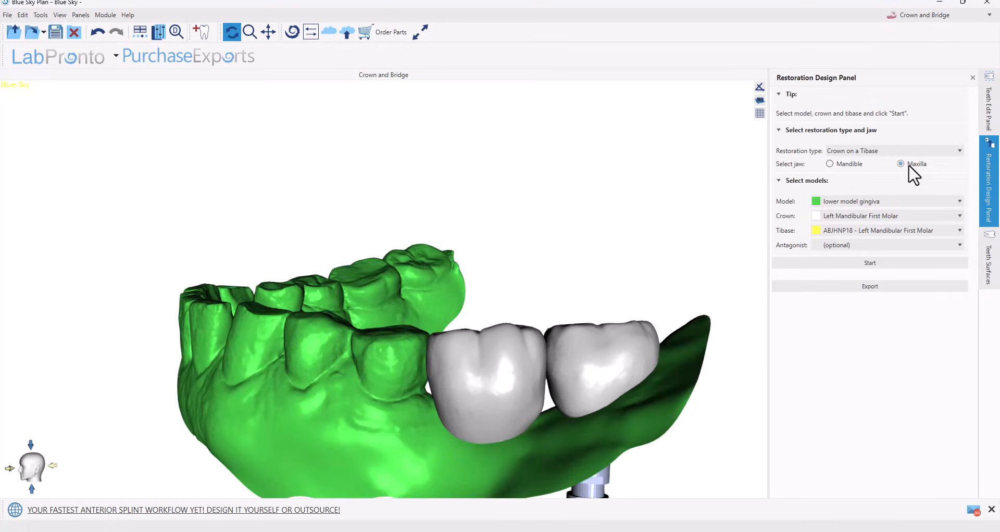
pyautogui.click(858, 216)
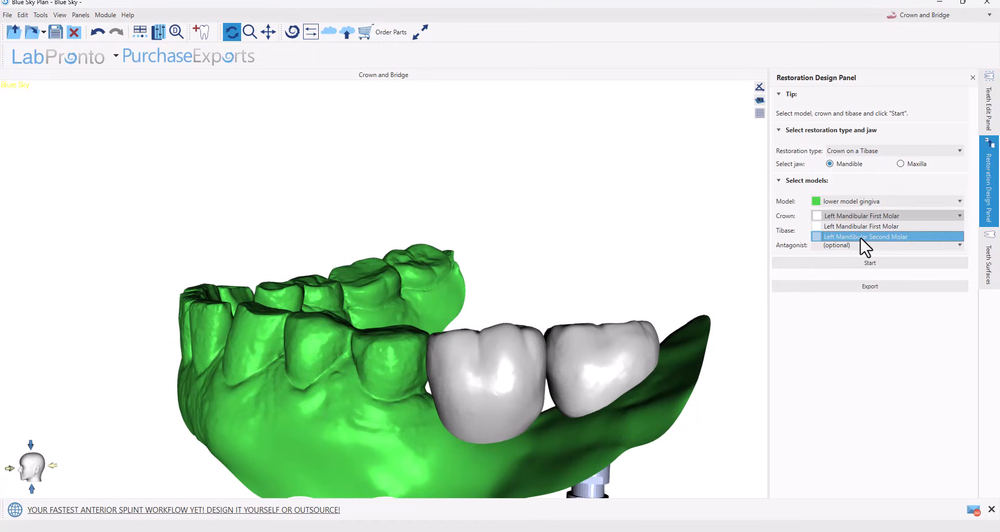
pyautogui.click(861, 236)
pyautogui.click(864, 233)
pyautogui.click(866, 241)
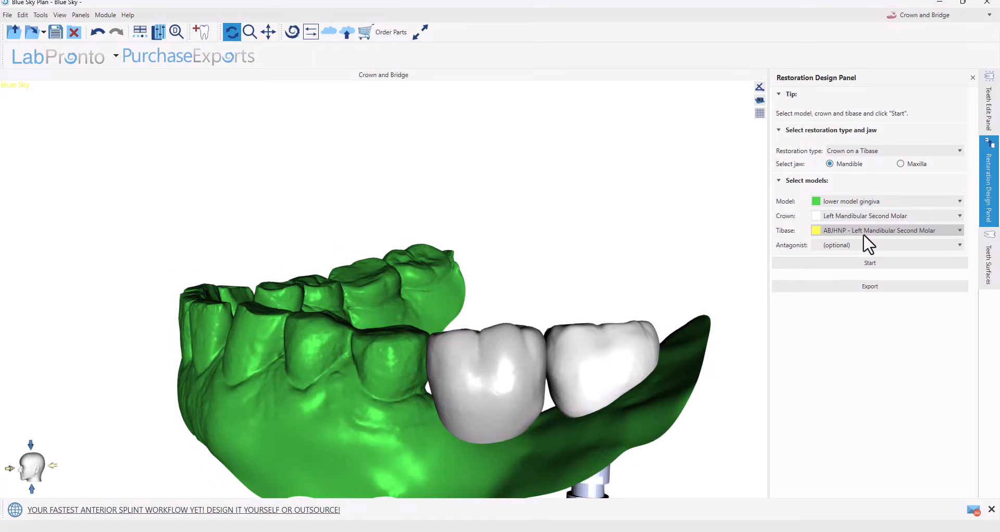
pyautogui.click(829, 244)
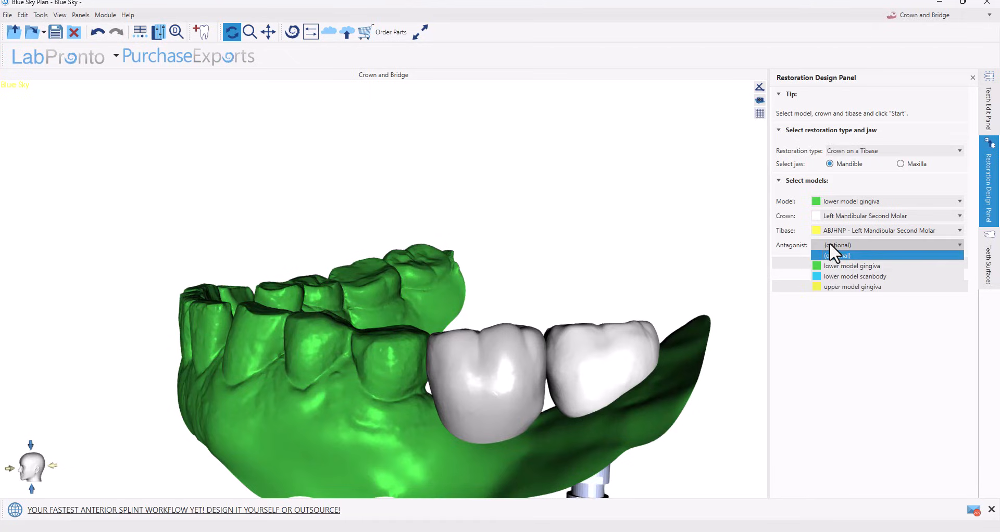
pyautogui.click(840, 287)
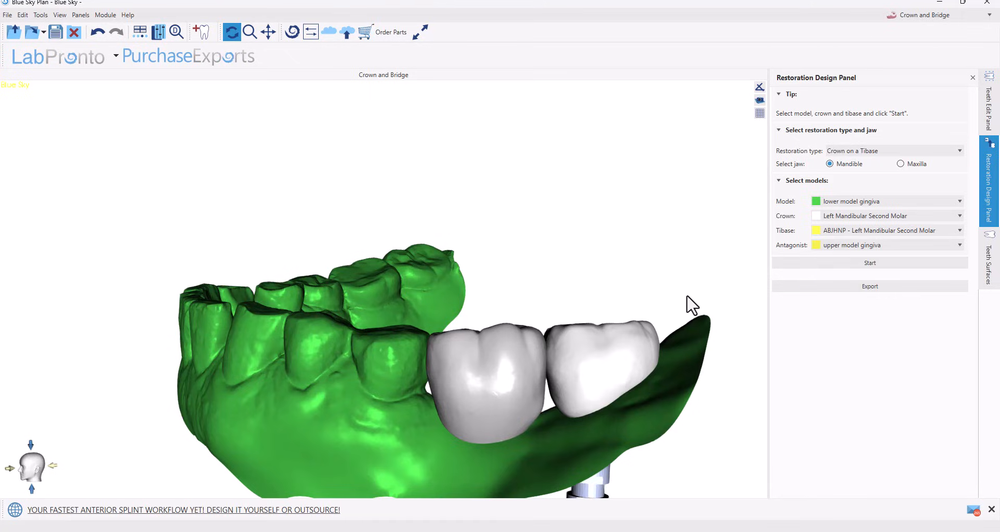
# Step: Start it as a new restoration and proceed to the margin stage with Do Not Modify Crown Shape Or Placement enabled
pyautogui.moveTo(673, 279); pyautogui.dragTo(701, 236)
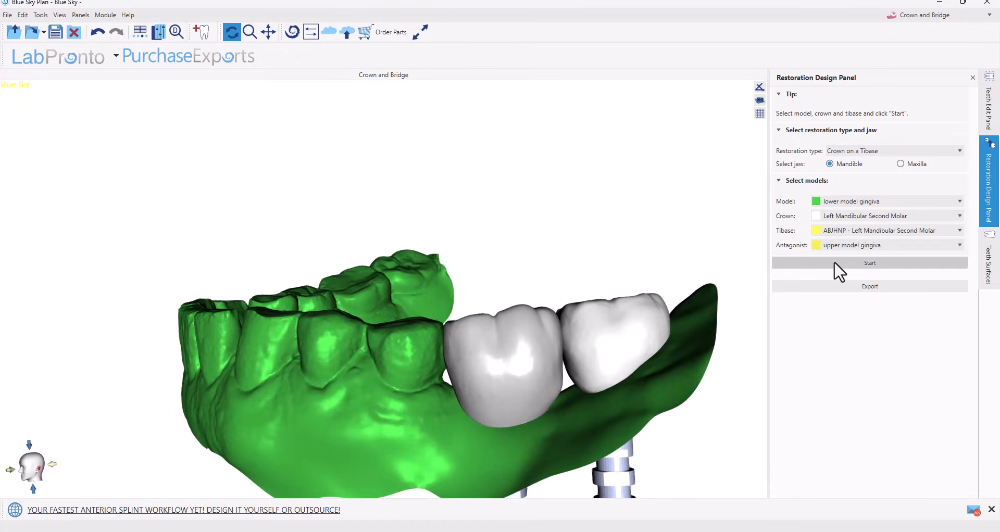
pyautogui.click(837, 263)
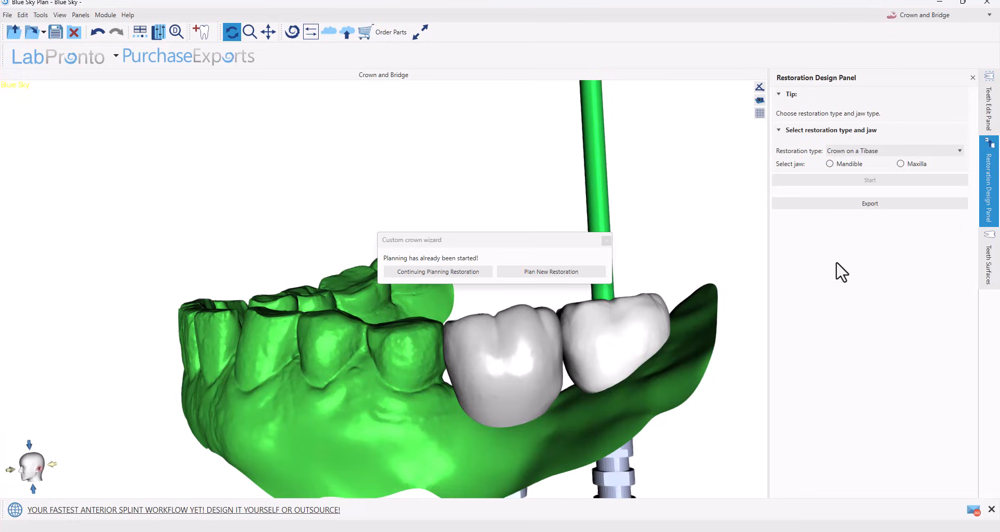
pyautogui.click(536, 271)
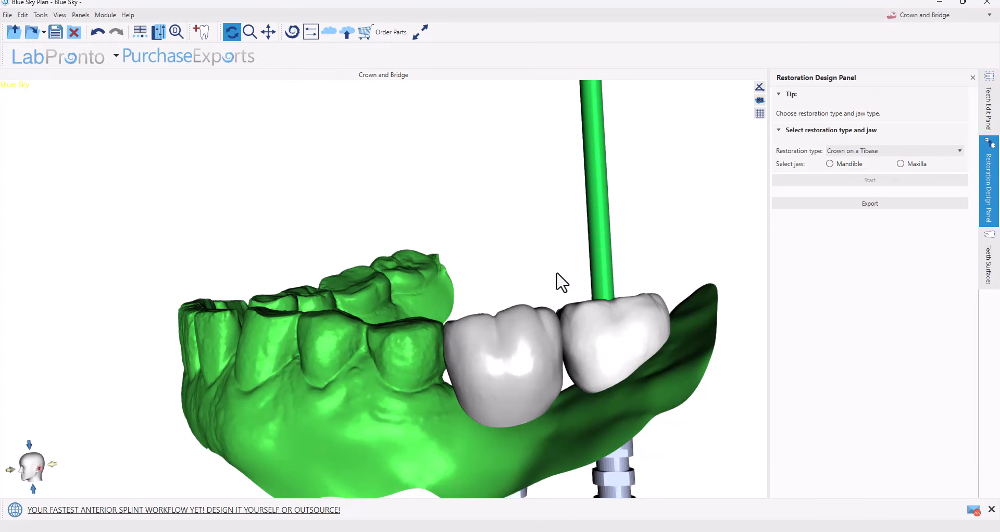
pyautogui.moveTo(410, 230); pyautogui.dragTo(317, 314)
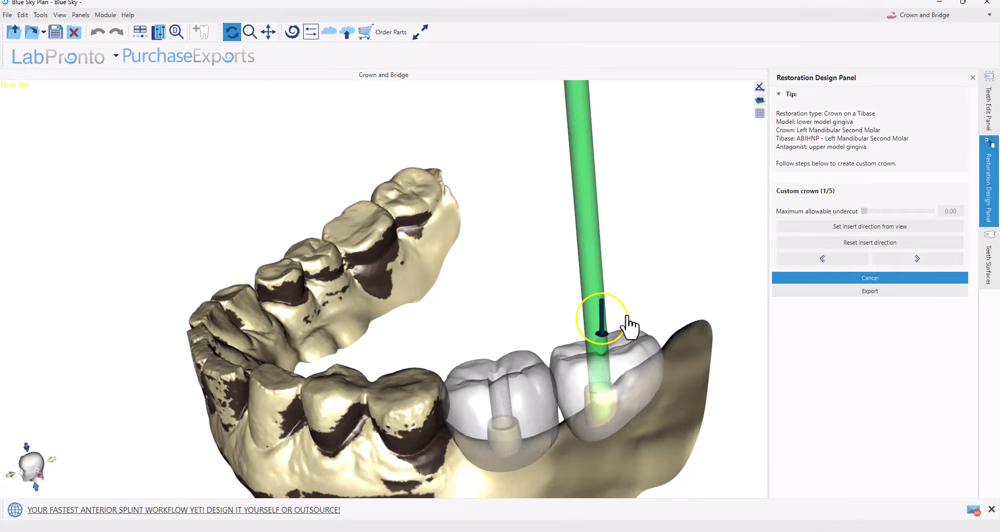
pyautogui.click(891, 258)
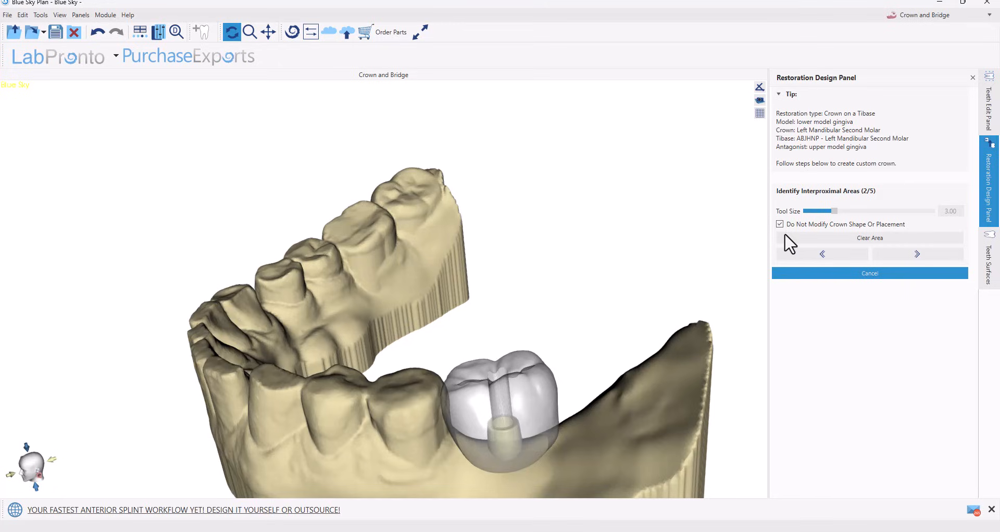
pyautogui.click(907, 255)
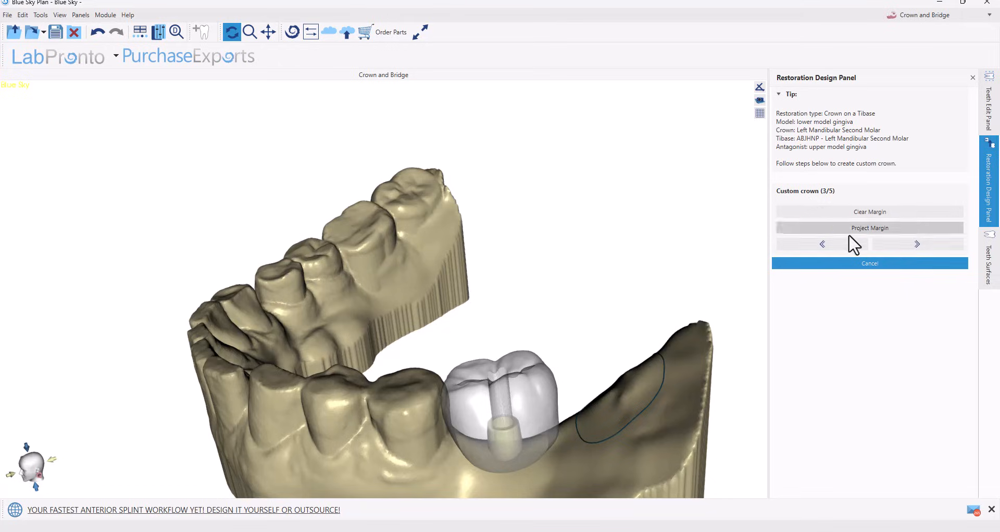
# Step: Show the second molar's custom crown over the lower model to check the margin line, and continue to the crown parameters
pyautogui.click(993, 273)
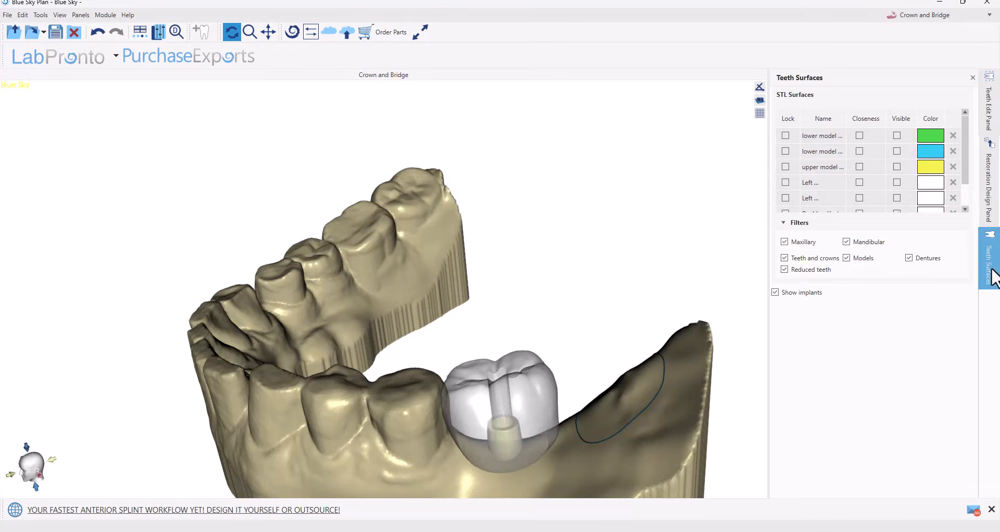
pyautogui.scroll(-2, 924, 178)
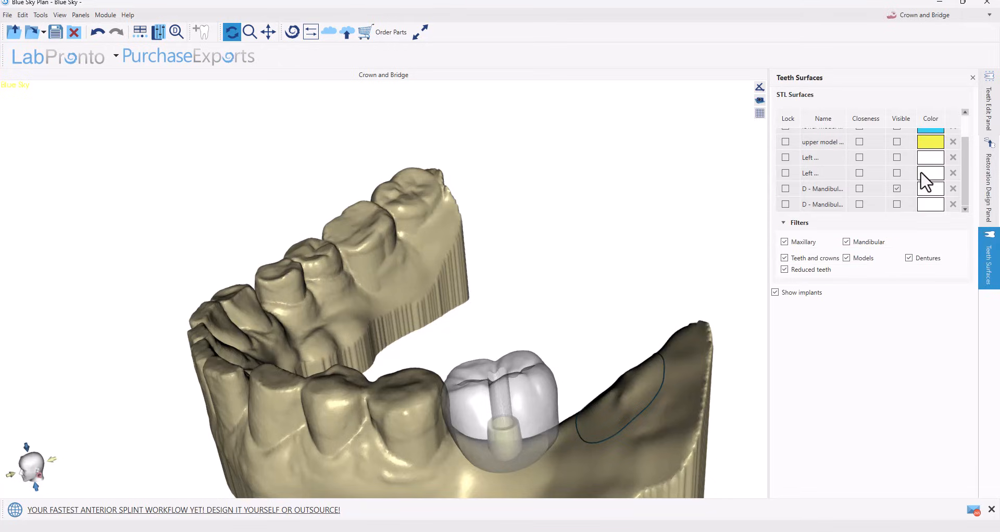
pyautogui.click(896, 204)
pyautogui.moveTo(712, 401); pyautogui.dragTo(691, 404)
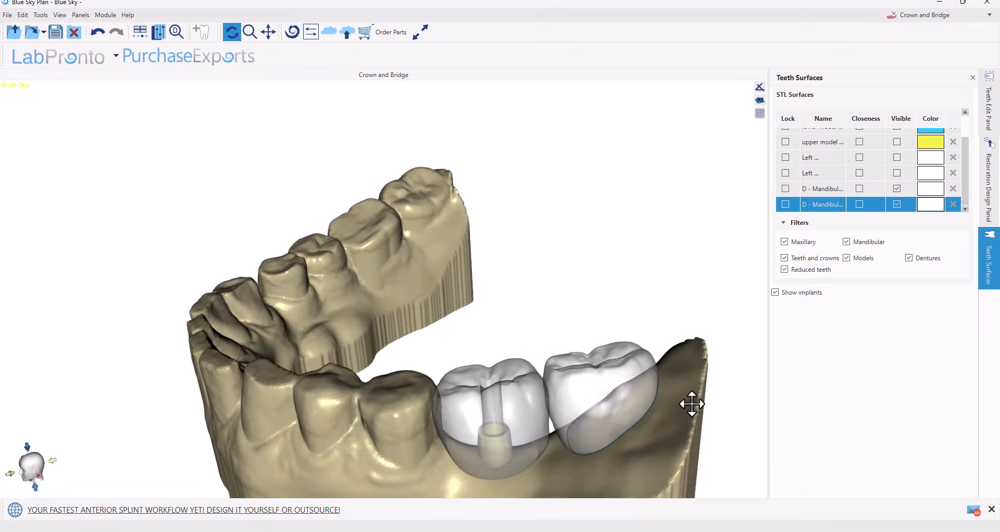
pyautogui.click(994, 203)
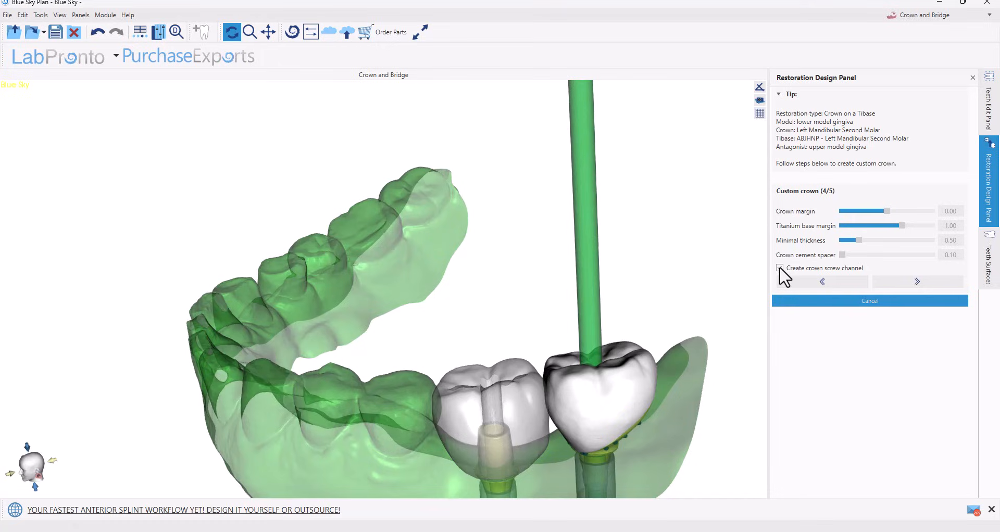
# Step: Toggle the crown screw channel off and on, continue to occlusal contacts, and turn off Cut Occlusal Intersections and Adapt Interproximal Contacts
pyautogui.click(779, 268)
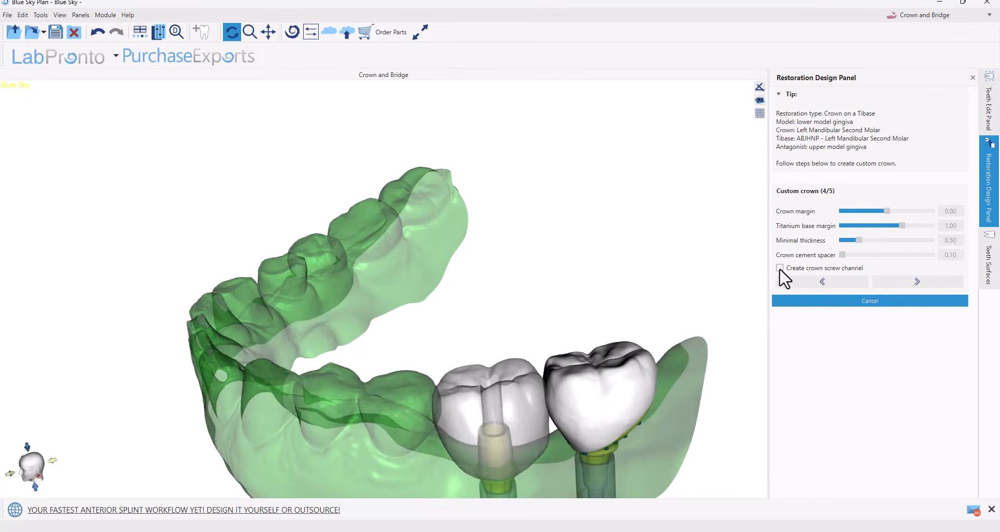
pyautogui.click(780, 269)
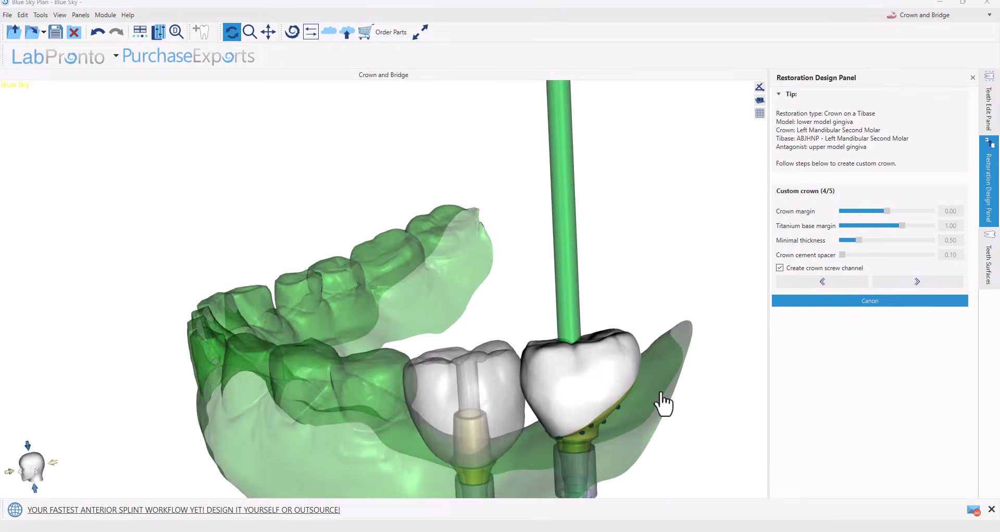
pyautogui.moveTo(705, 437); pyautogui.dragTo(484, 488)
pyautogui.moveTo(411, 329); pyautogui.dragTo(523, 318)
pyautogui.click(901, 282)
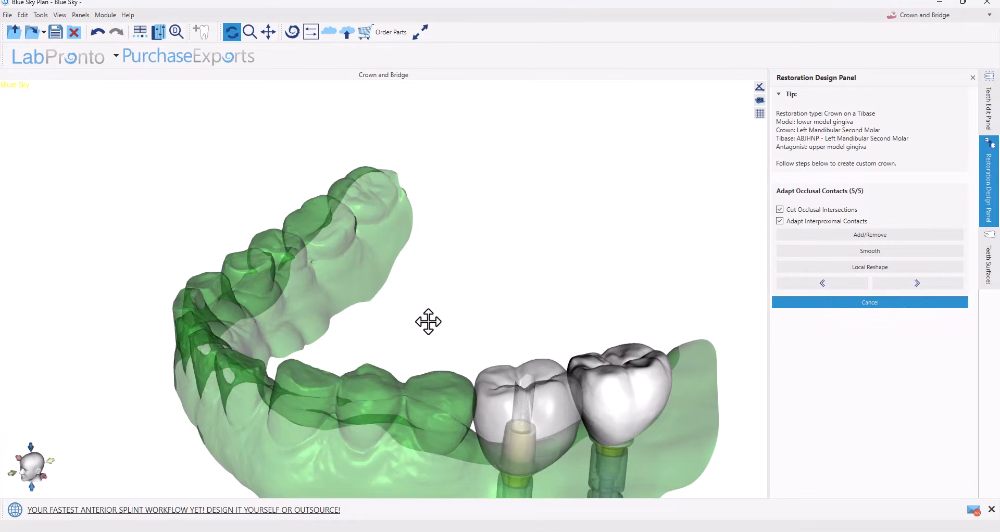
pyautogui.moveTo(428, 321); pyautogui.dragTo(362, 250)
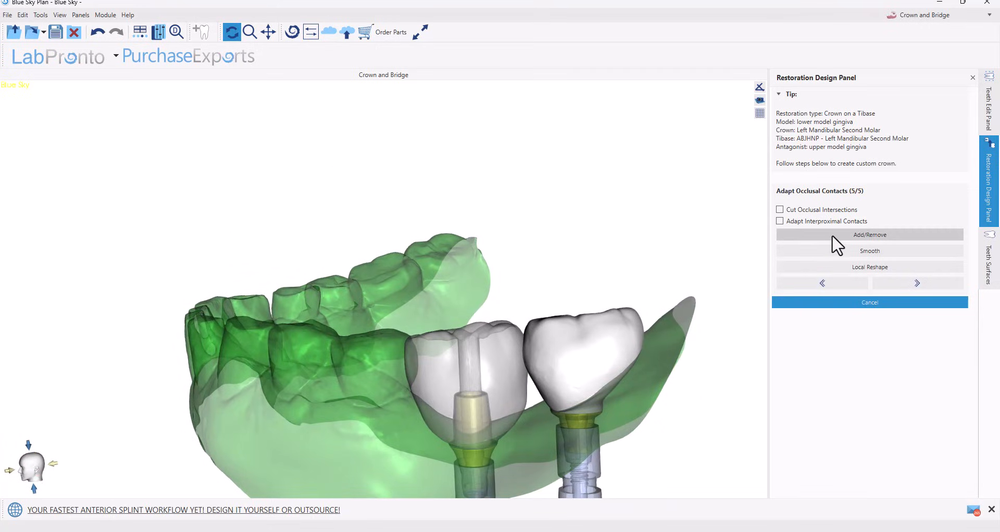
# Step: Locally reshape the second molar crown's lower side facing the first molar with a tool size of 7.50, and finish the restoration
pyautogui.click(833, 268)
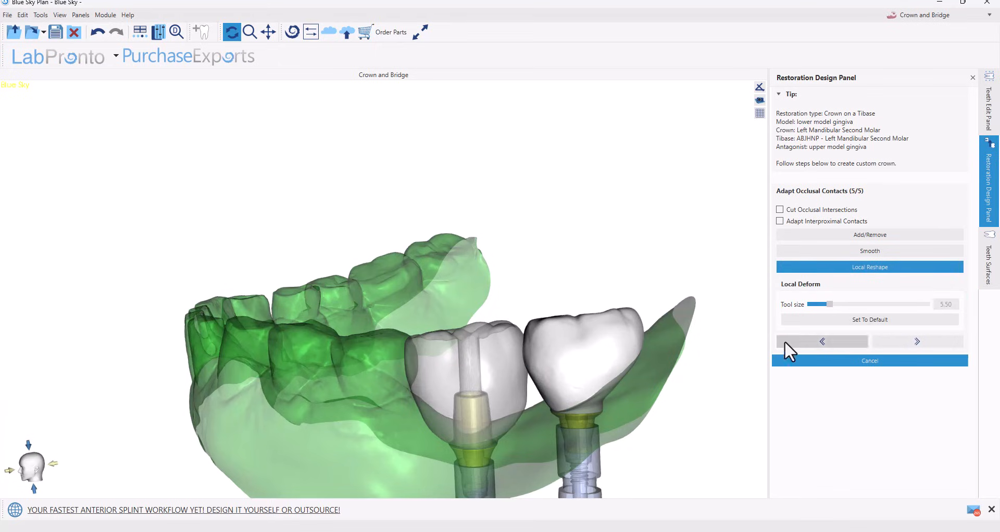
pyautogui.moveTo(611, 439); pyautogui.dragTo(663, 406)
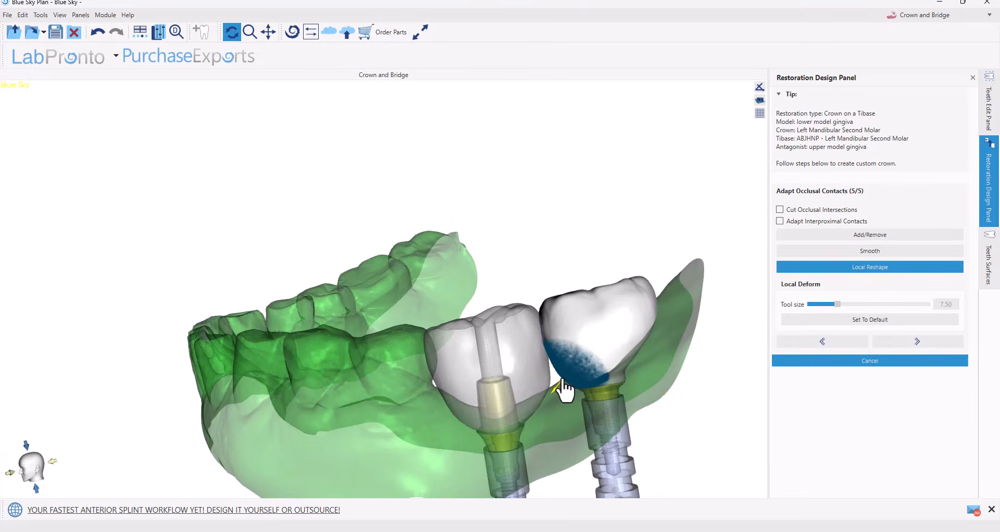
pyautogui.moveTo(557, 427); pyautogui.dragTo(550, 425)
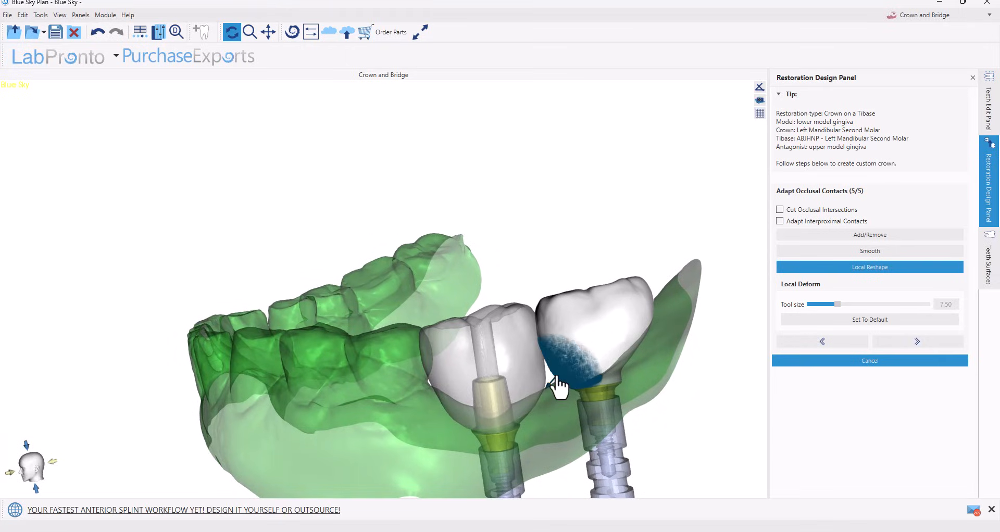
pyautogui.moveTo(365, 394); pyautogui.dragTo(415, 423)
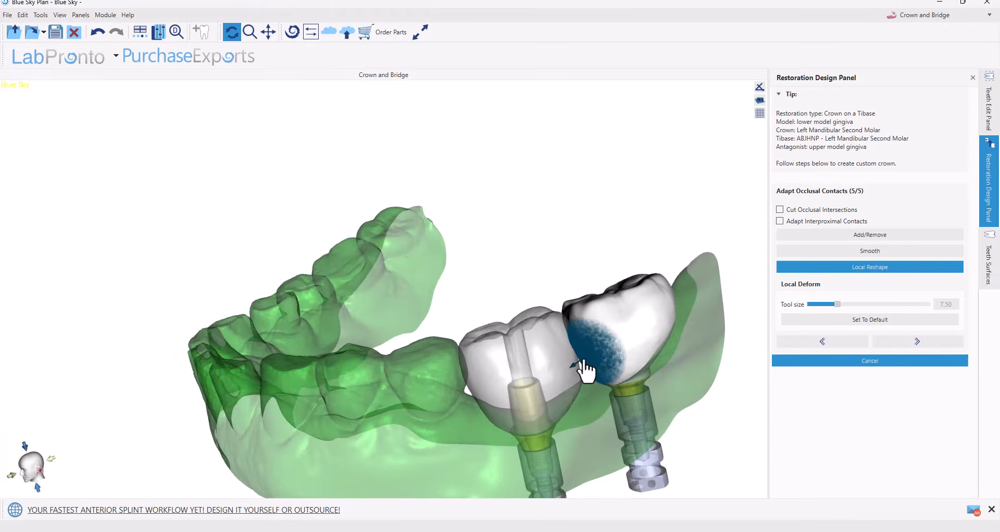
pyautogui.moveTo(592, 398); pyautogui.dragTo(397, 371)
pyautogui.moveTo(275, 399); pyautogui.dragTo(385, 350)
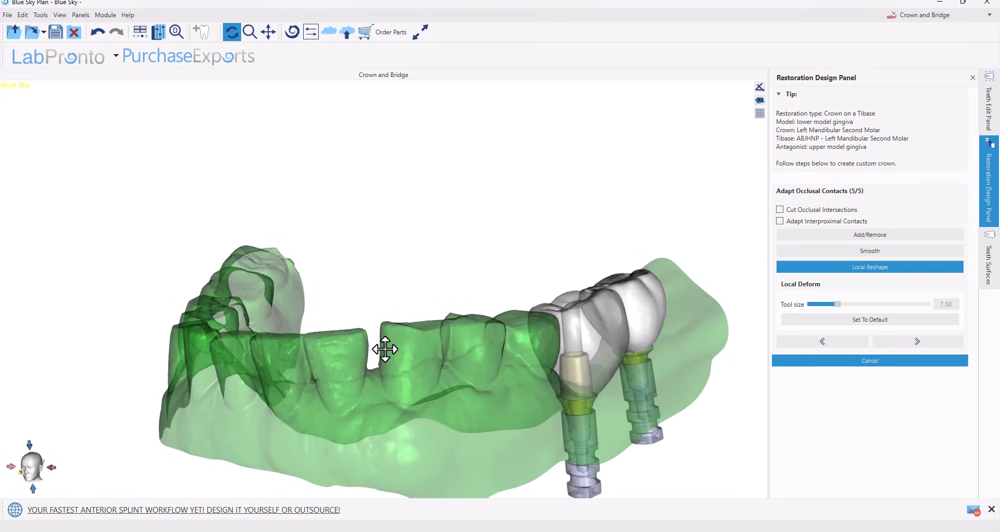
pyautogui.click(902, 346)
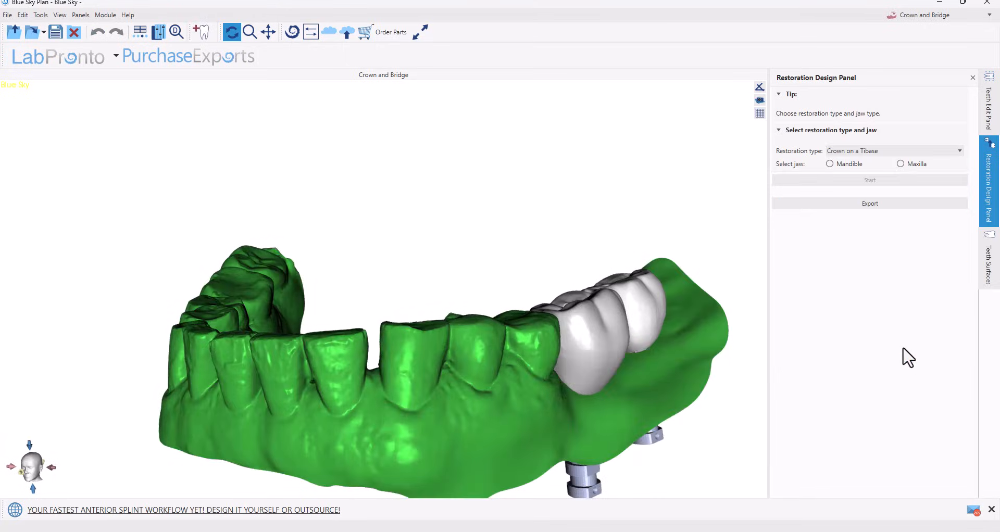
# Step: Hide the implants and the lower model and inspect the two finished crowns from several angles
pyautogui.moveTo(510, 209); pyautogui.dragTo(599, 245)
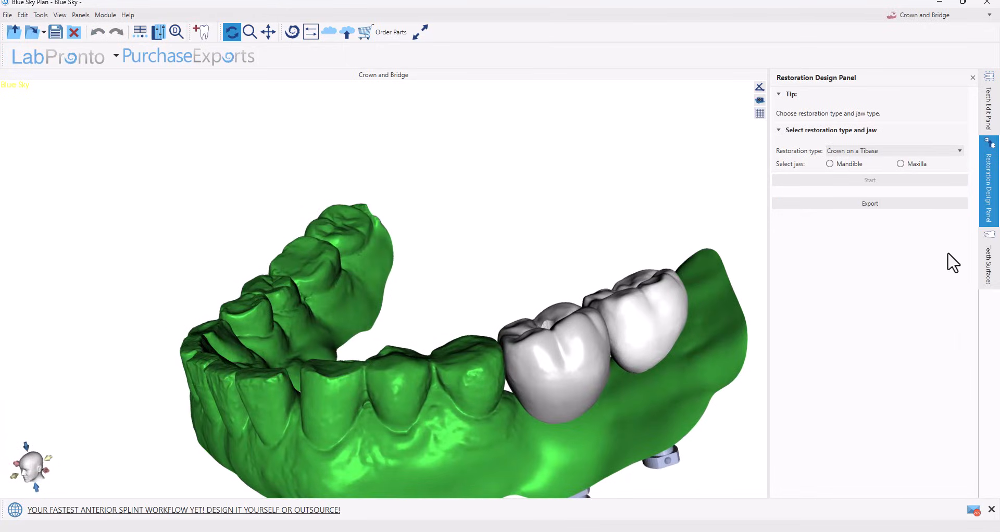
pyautogui.click(992, 271)
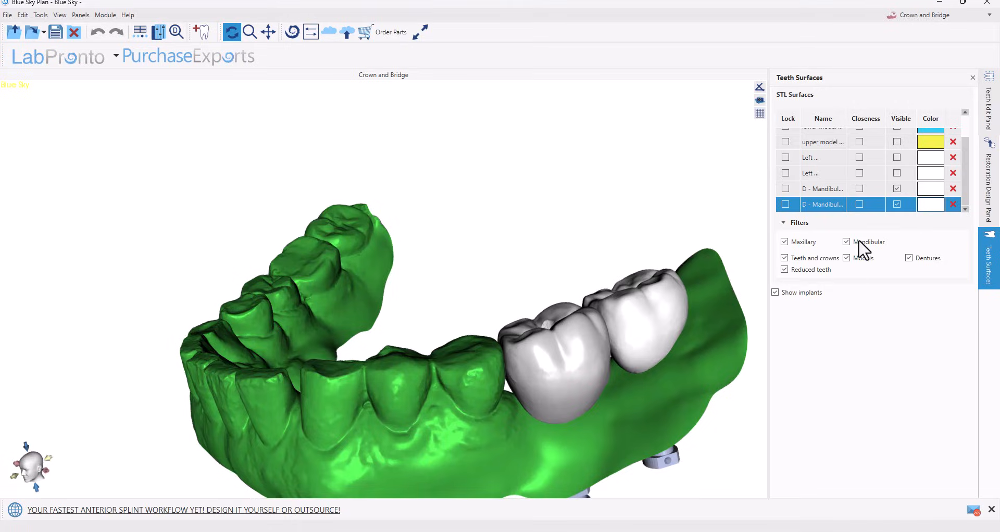
pyautogui.click(804, 292)
pyautogui.scroll(2, 870, 173)
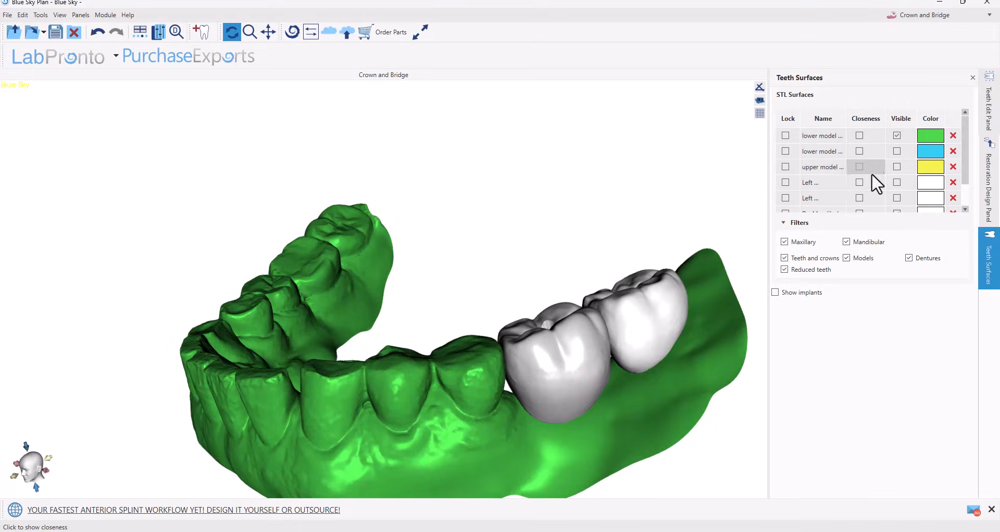
pyautogui.click(897, 136)
pyautogui.moveTo(411, 352); pyautogui.dragTo(415, 293)
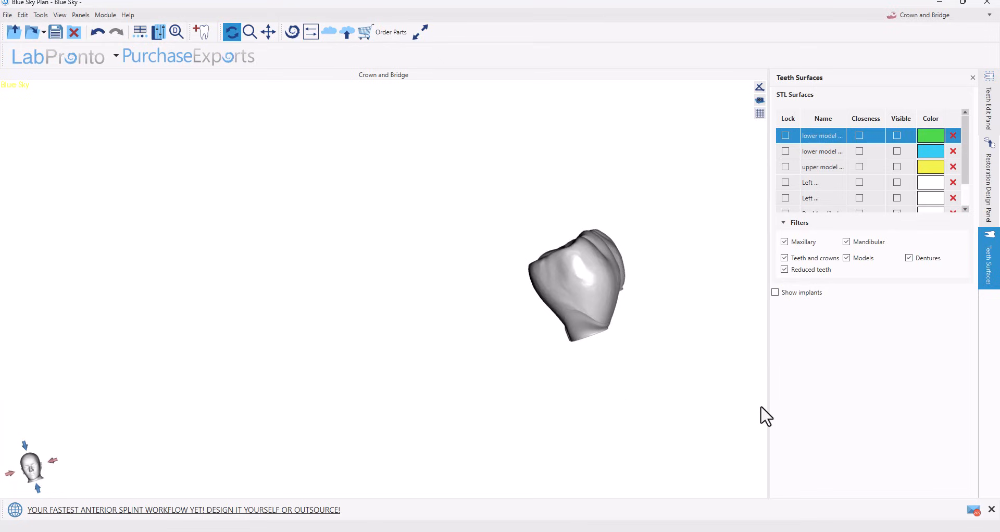
pyautogui.moveTo(761, 408); pyautogui.dragTo(517, 379)
# Step: Exclude the first listed D - Mandibular Custom Crown from the export data and create a surface from the second one
pyautogui.click(989, 197)
pyautogui.click(892, 206)
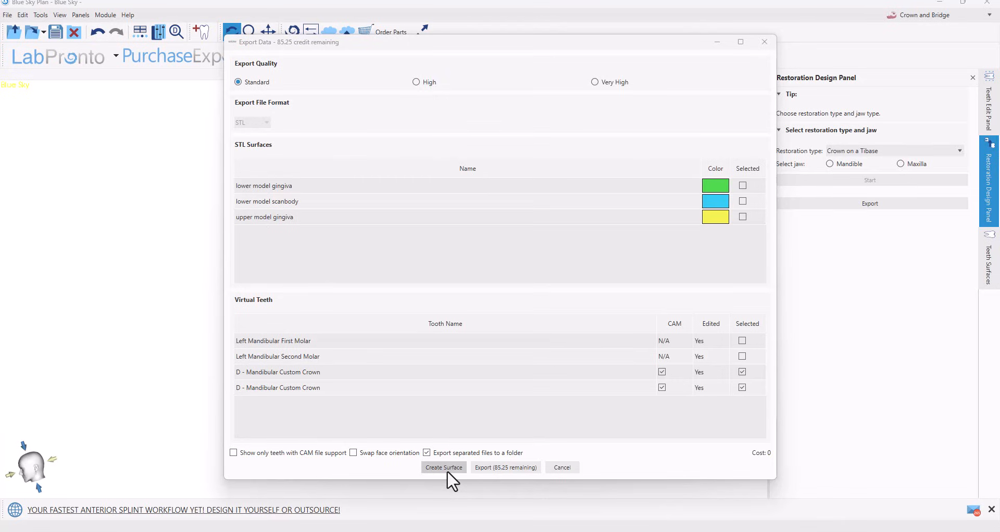
pyautogui.click(662, 372)
pyautogui.click(741, 370)
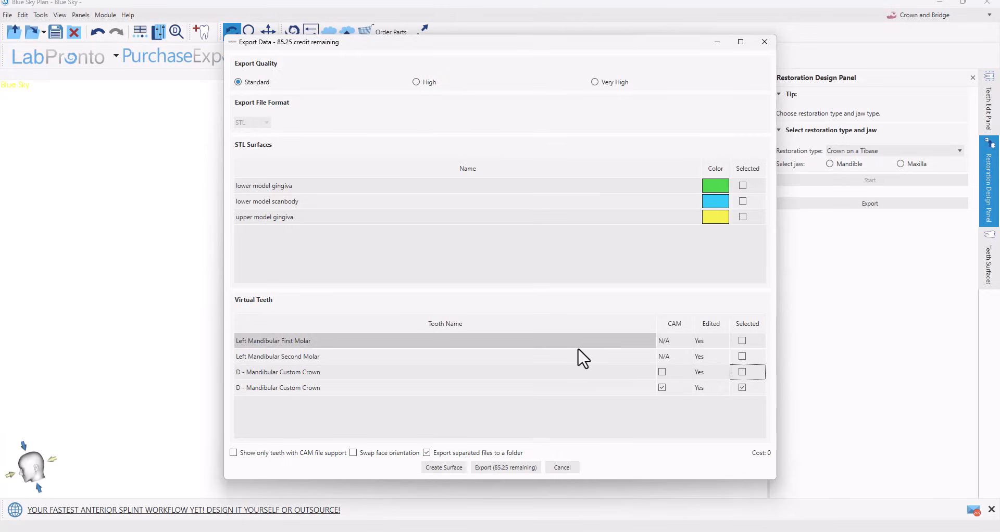
pyautogui.click(444, 468)
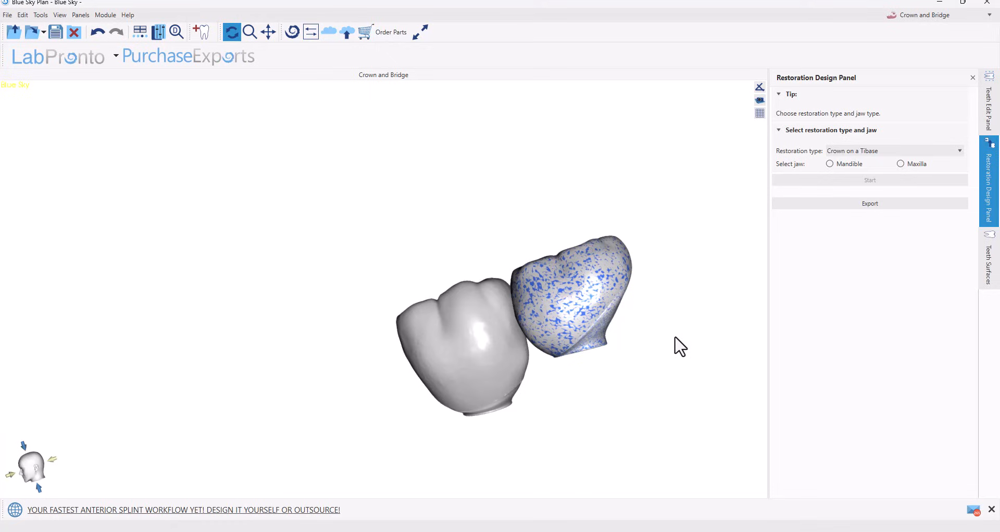
# Step: Rename the Combined surface in the teeth surfaces list as 2nd molar
pyautogui.click(989, 277)
pyautogui.click(989, 206)
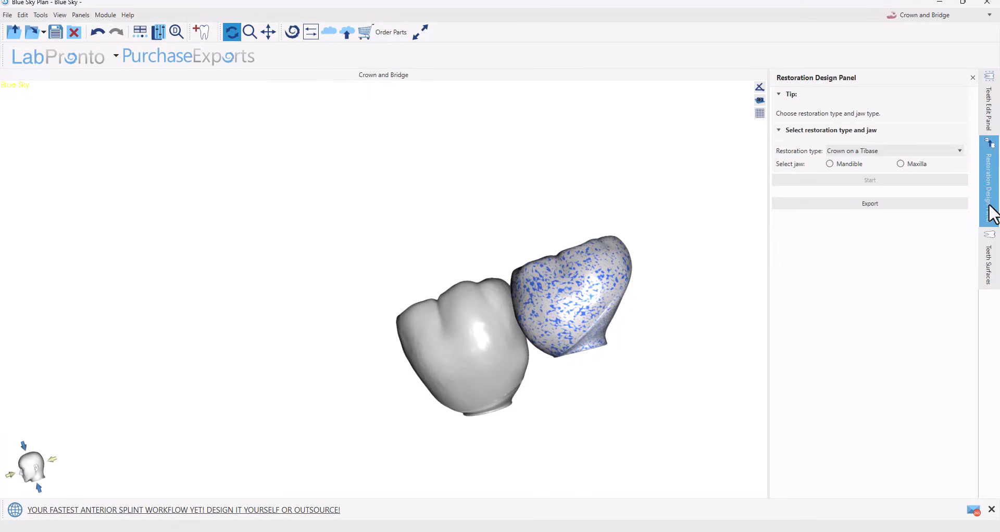
pyautogui.click(989, 126)
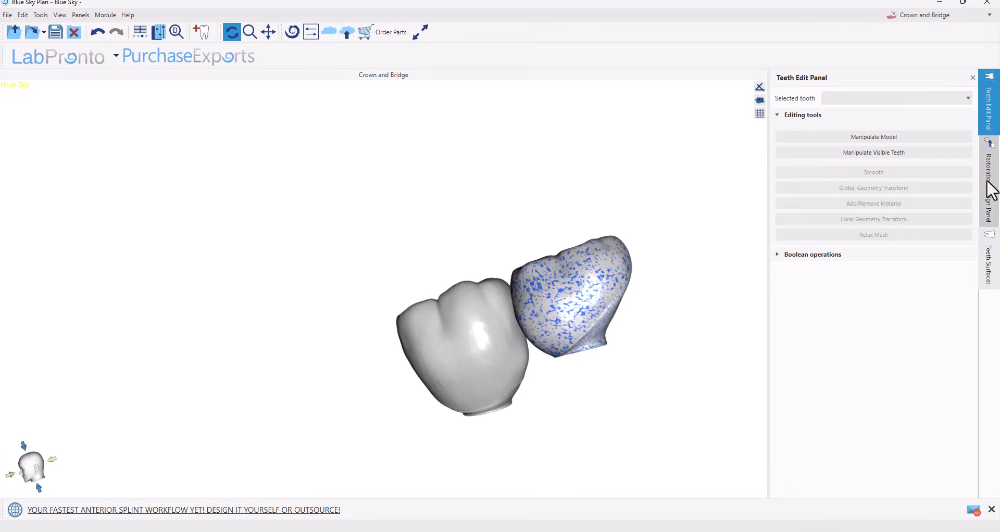
pyautogui.click(988, 274)
pyautogui.scroll(-1, 896, 208)
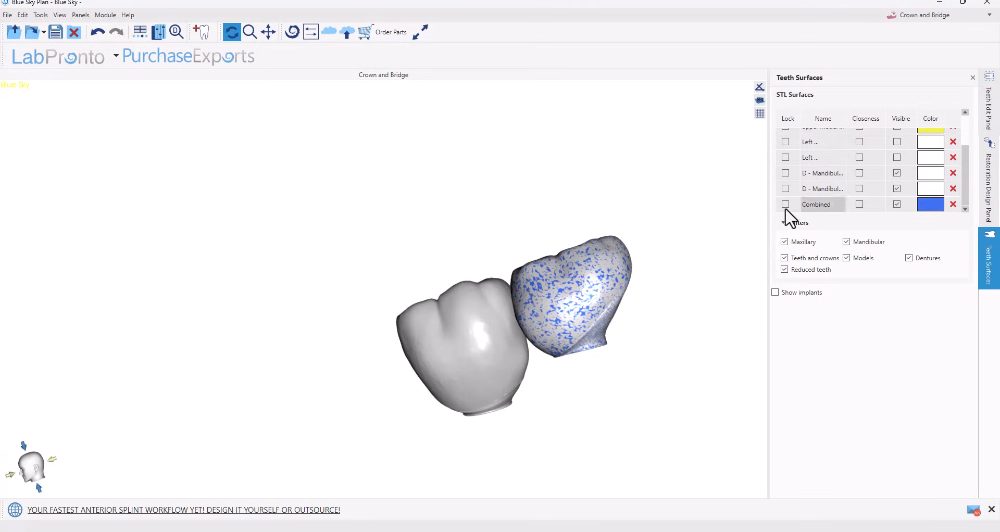
pyautogui.doubleClick(818, 206)
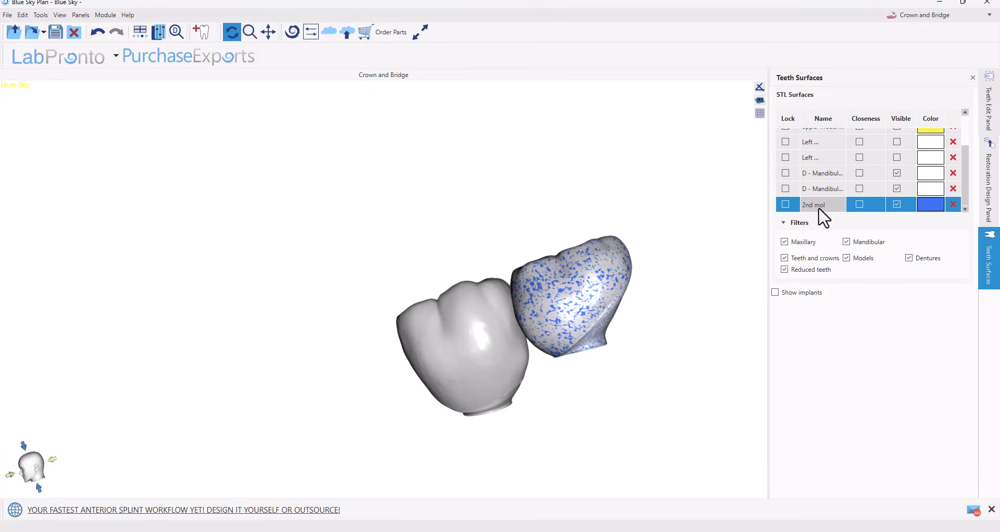
pyautogui.press('Return')
# Step: Hide both D - Mandibular Custom Crown surfaces and switch to the Model Master module
pyautogui.click(896, 189)
pyautogui.click(897, 173)
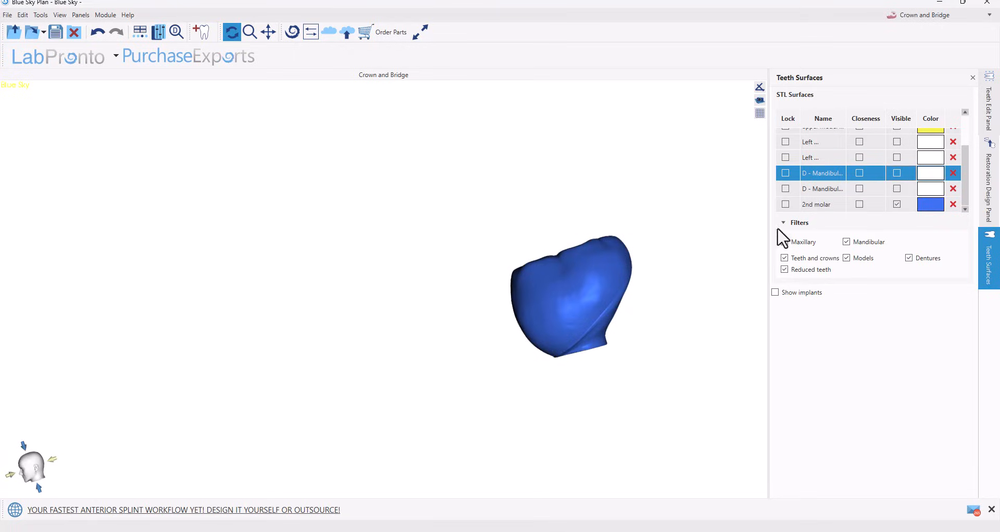
pyautogui.click(949, 15)
pyautogui.click(932, 29)
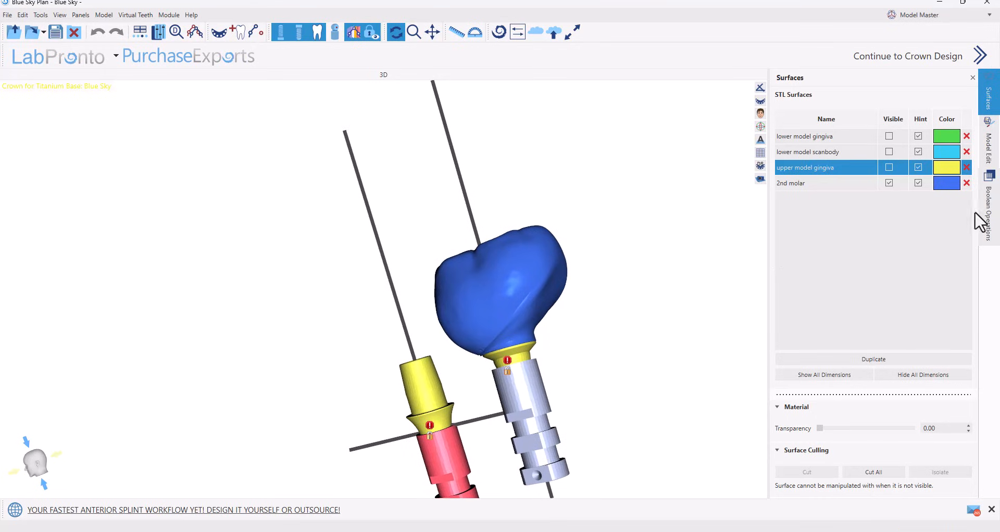
# Step: Set up the Smoothing Brush for the 2nd molar model with a diameter of 119 px and a strength of 90%
pyautogui.click(988, 148)
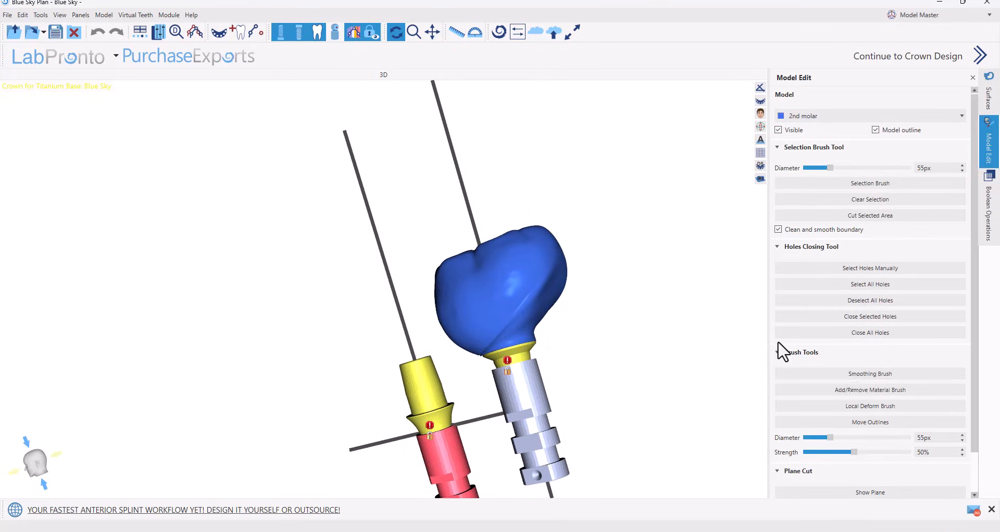
pyautogui.click(873, 375)
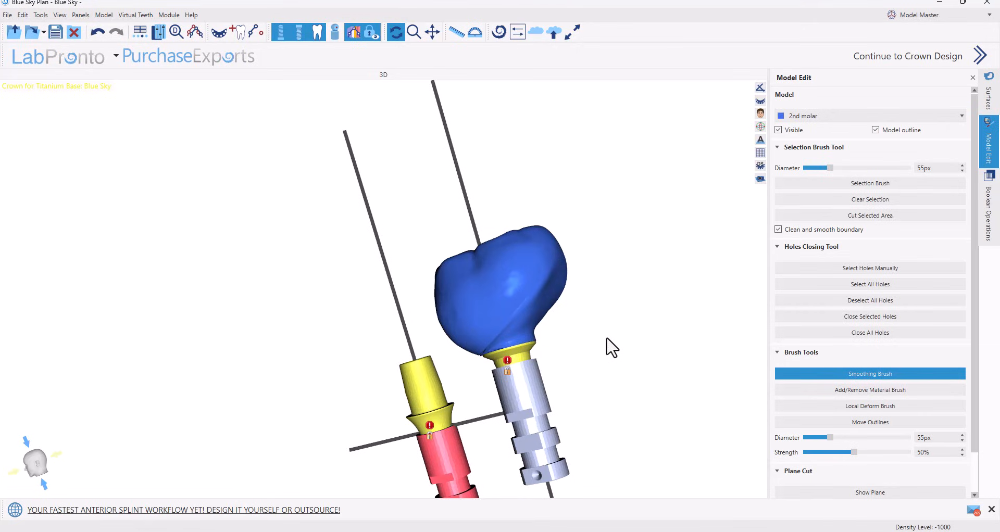
pyautogui.moveTo(607, 338); pyautogui.dragTo(600, 324)
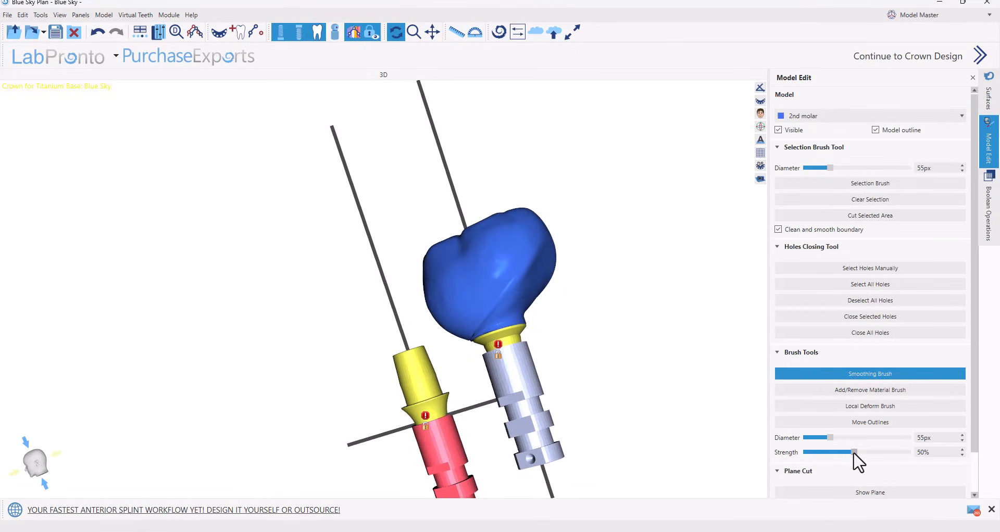
pyautogui.moveTo(830, 436); pyautogui.dragTo(865, 438)
pyautogui.moveTo(658, 447)
pyautogui.mouseDown()
pyautogui.moveTo(561, 369)
pyautogui.moveTo(383, 276)
pyautogui.mouseUp()
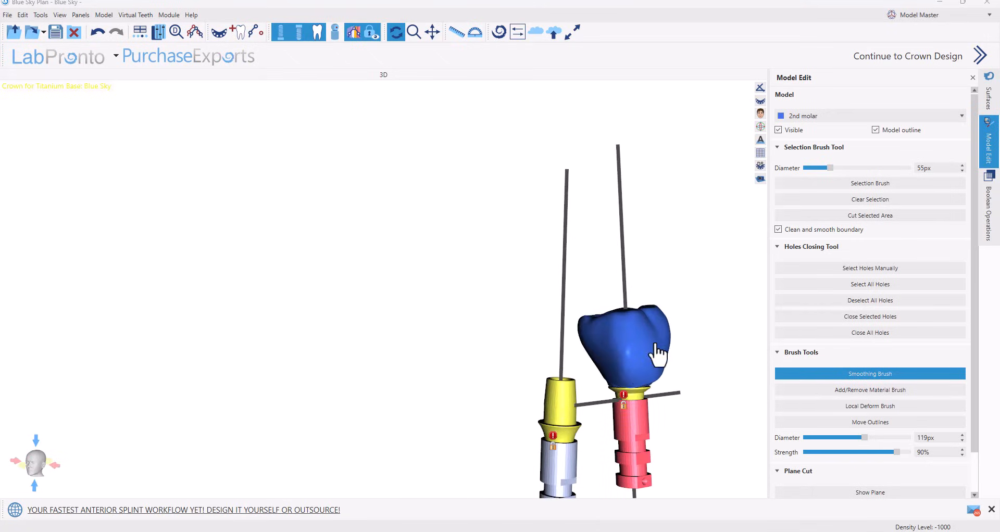
pyautogui.click(834, 375)
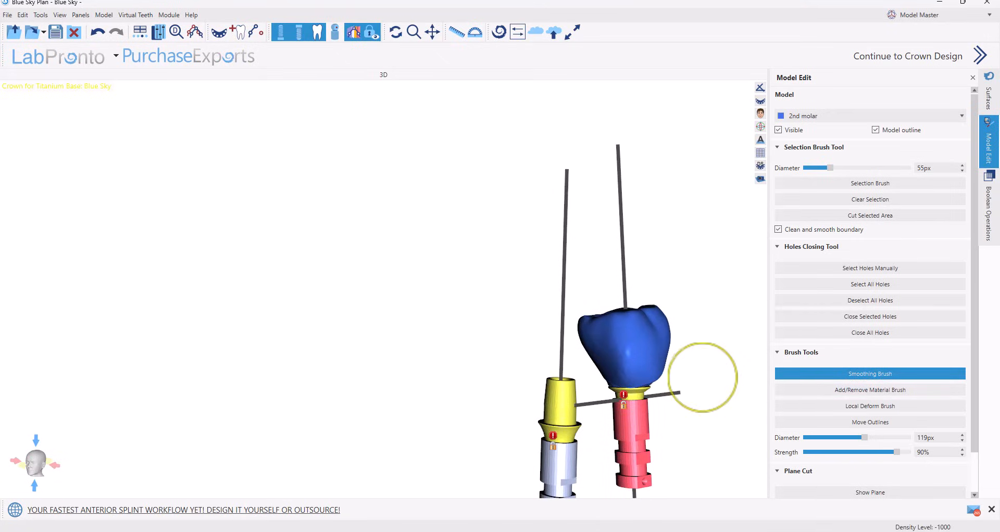